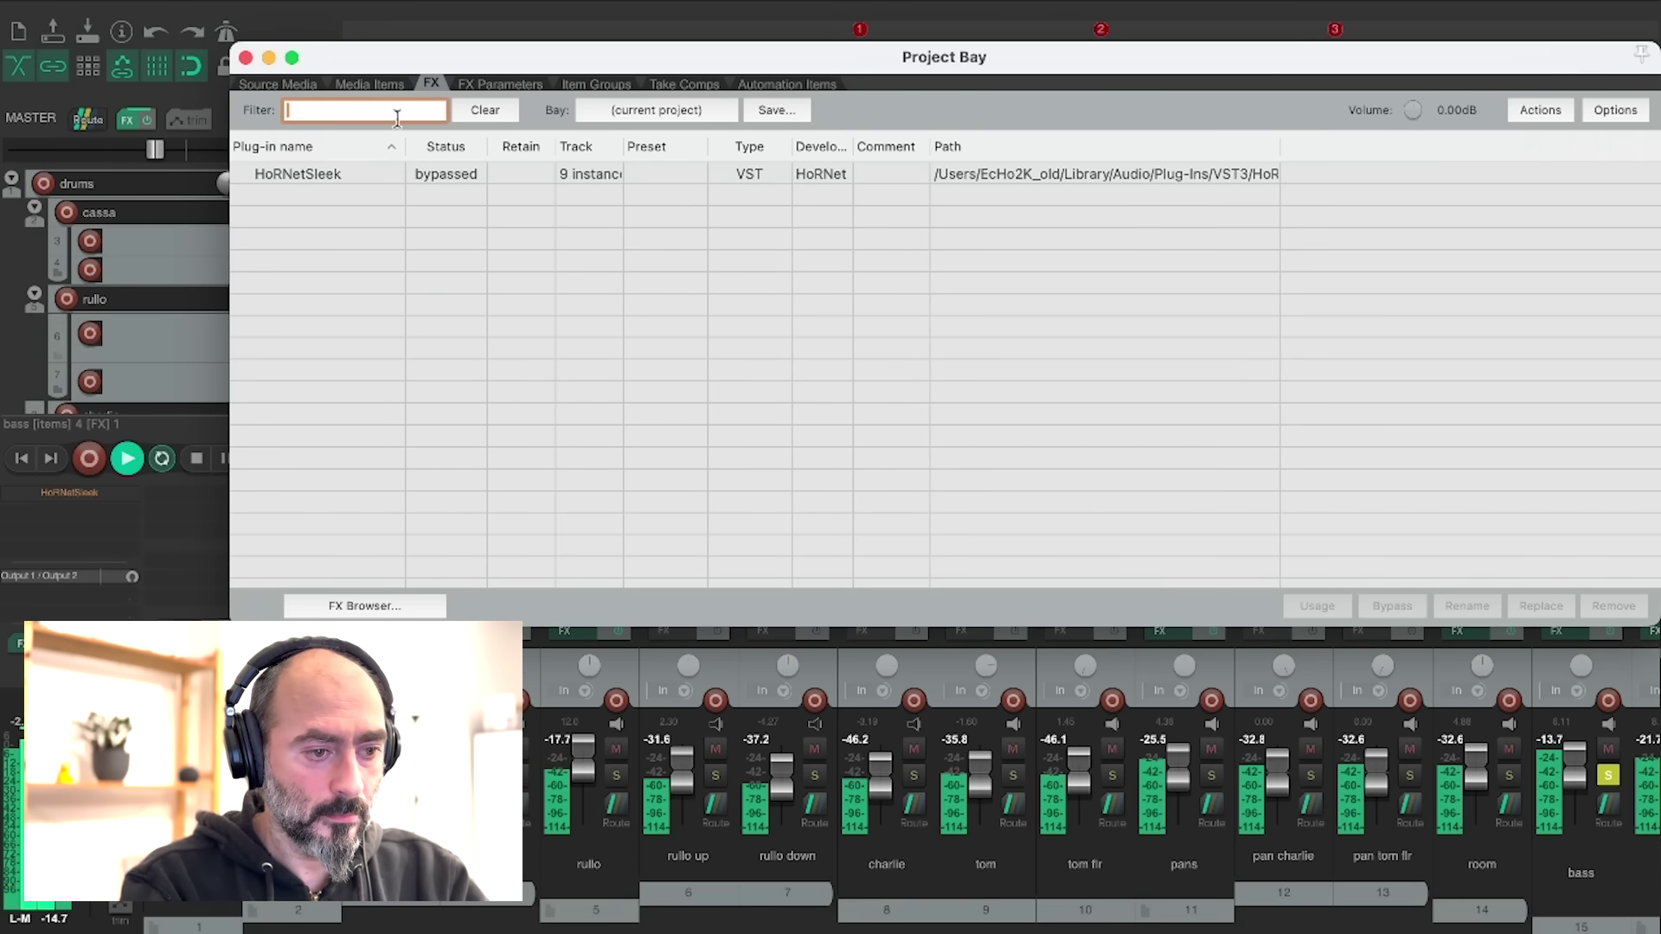
# Toggle the bypass of all HoRNetSleek instances in the Project Bay to compare, leaving them active, and stop playback
pyautogui.click(426, 175)
pyautogui.rightClick(426, 175)
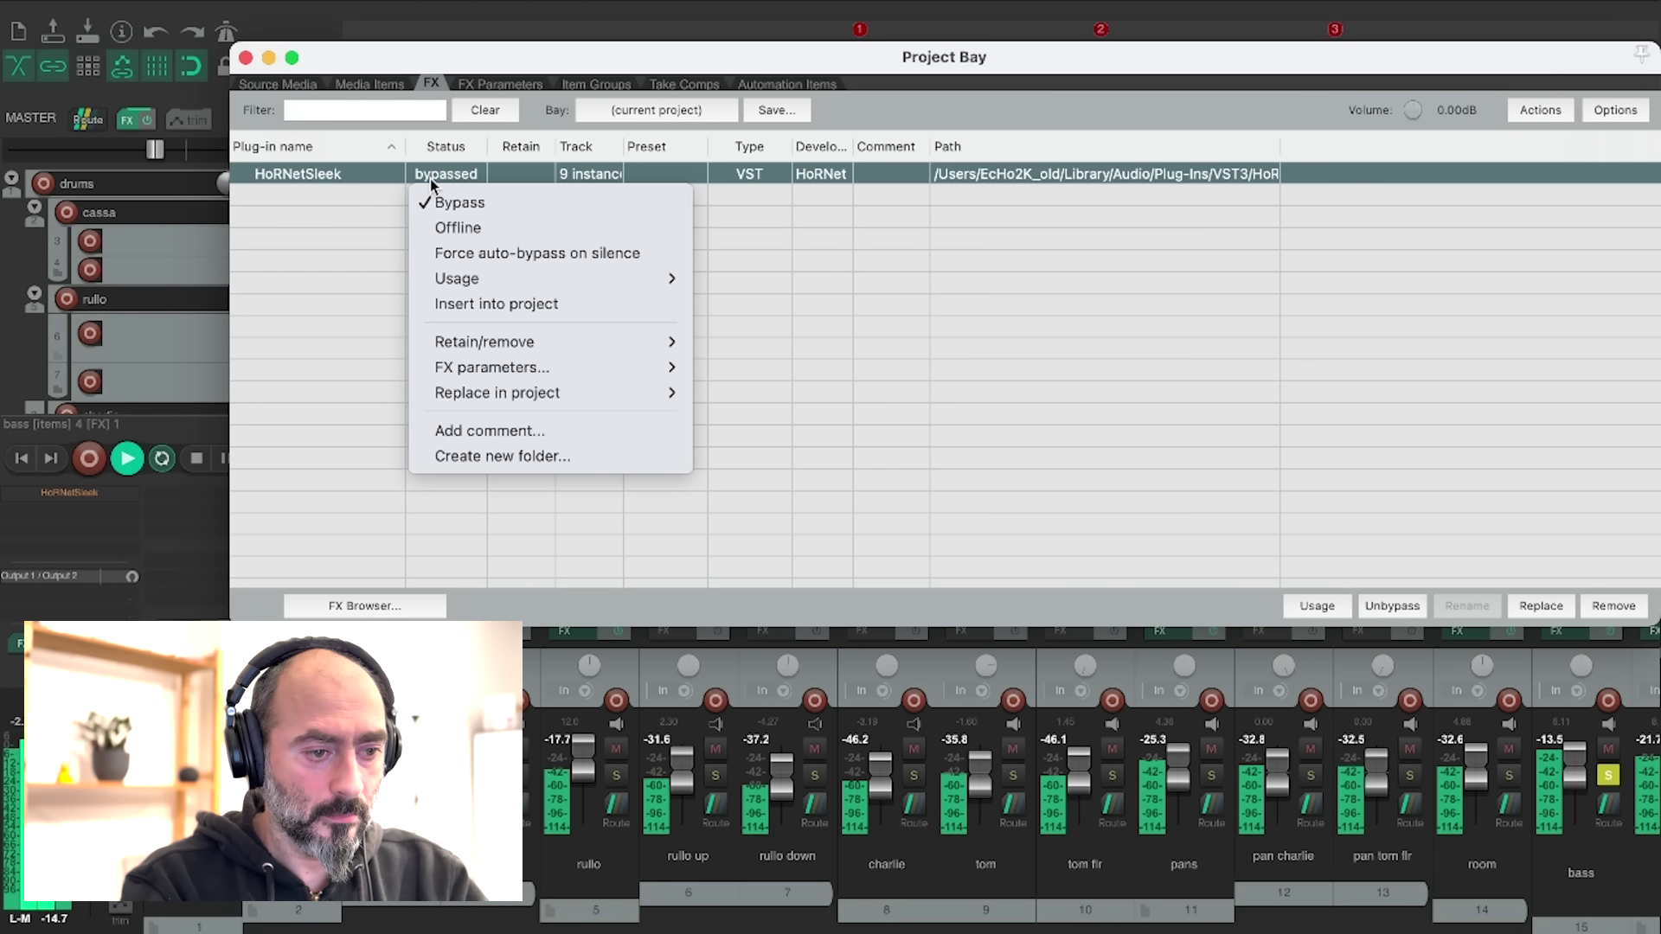
pyautogui.click(445, 205)
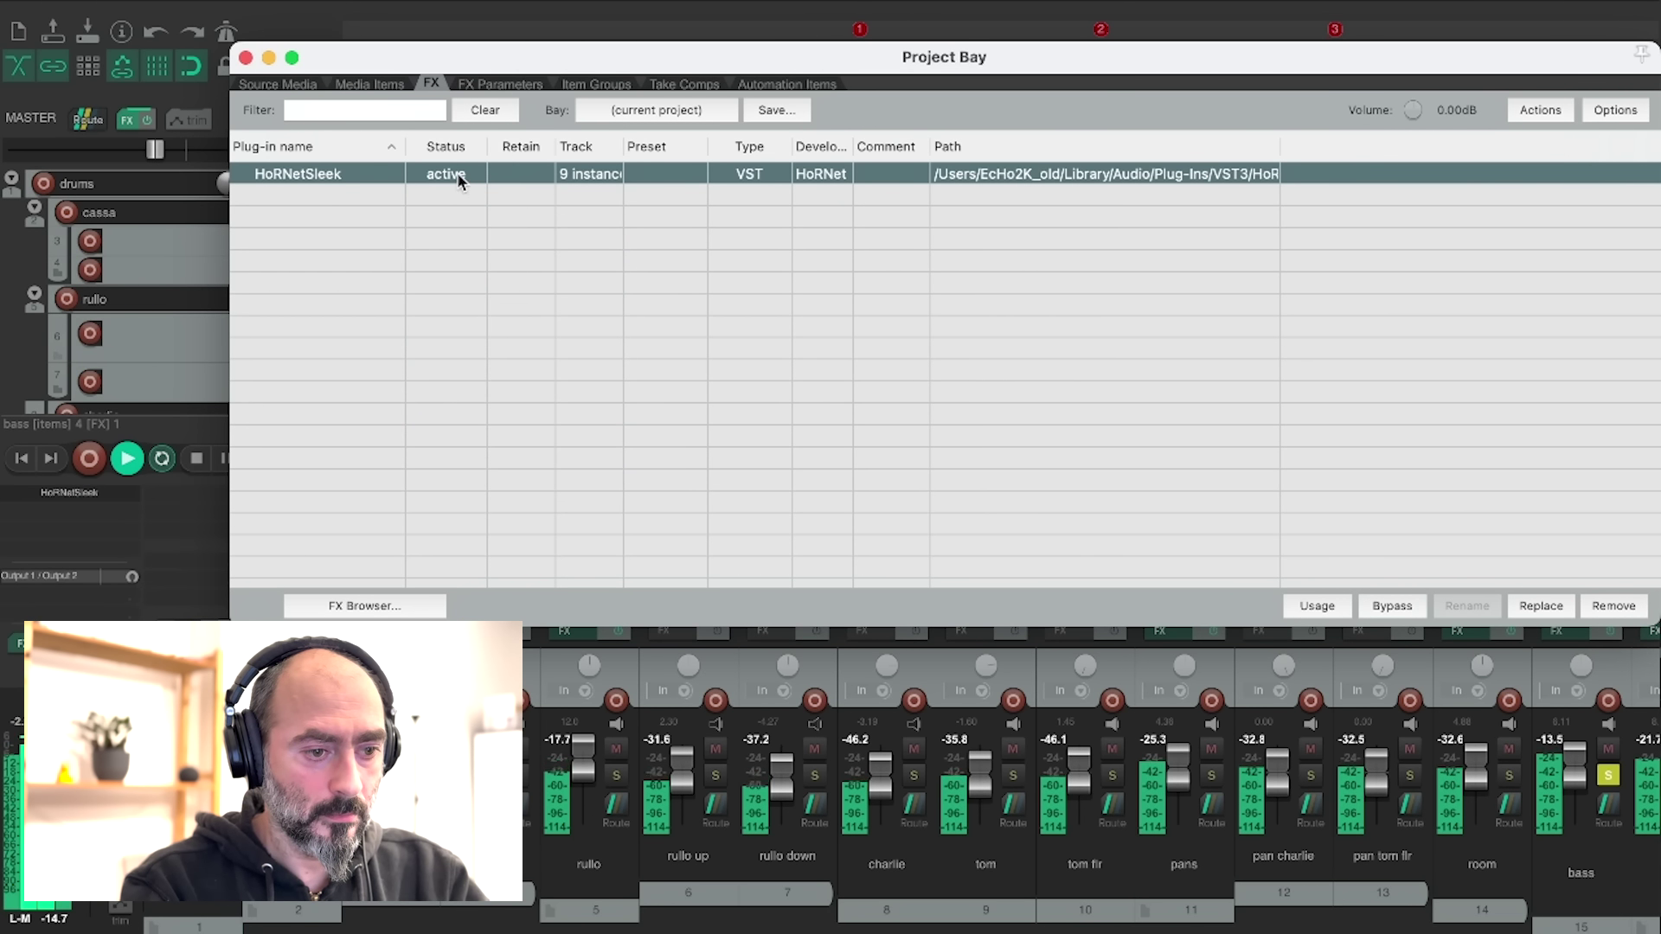
pyautogui.rightClick(457, 173)
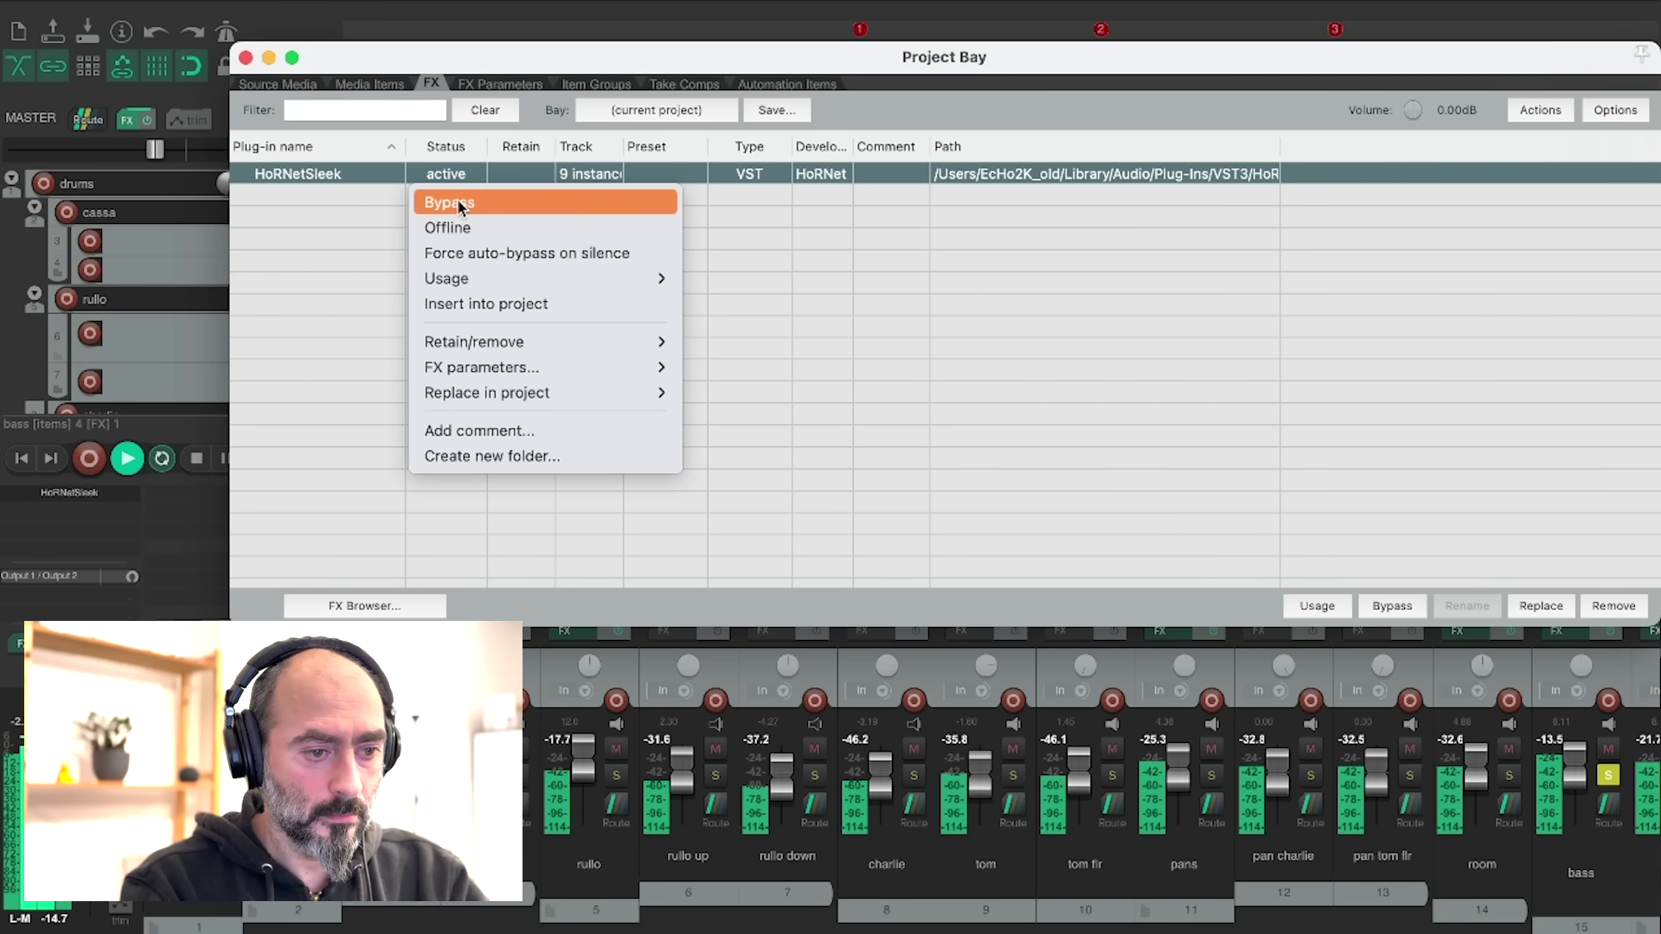
pyautogui.click(459, 202)
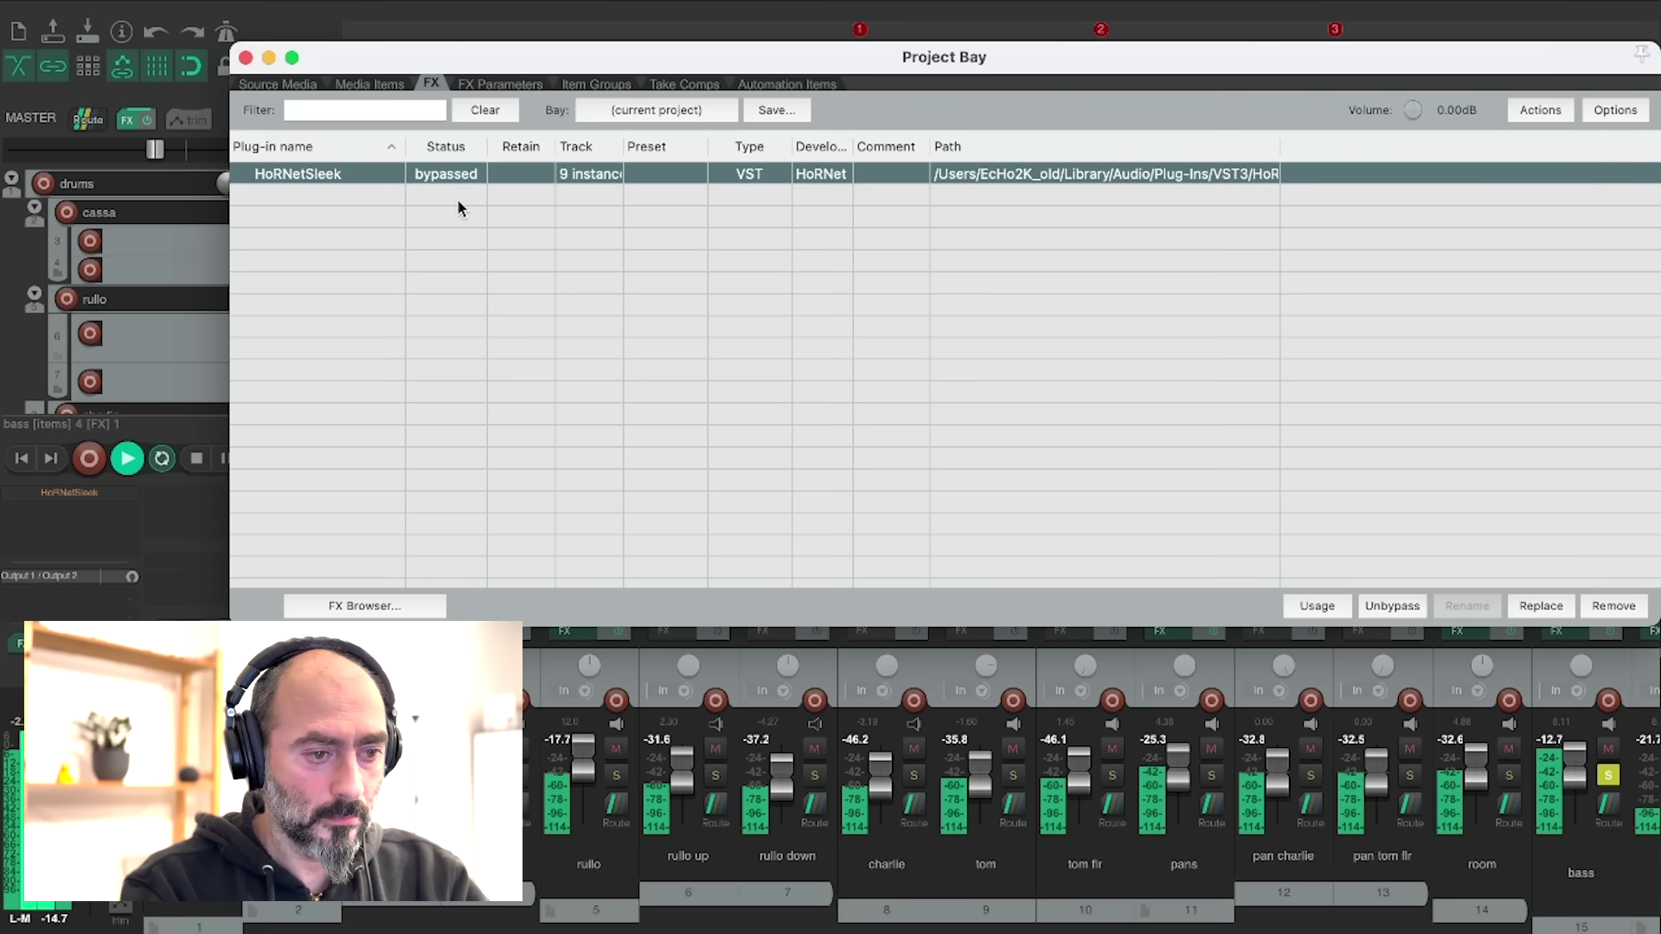
pyautogui.rightClick(458, 201)
pyautogui.click(461, 201)
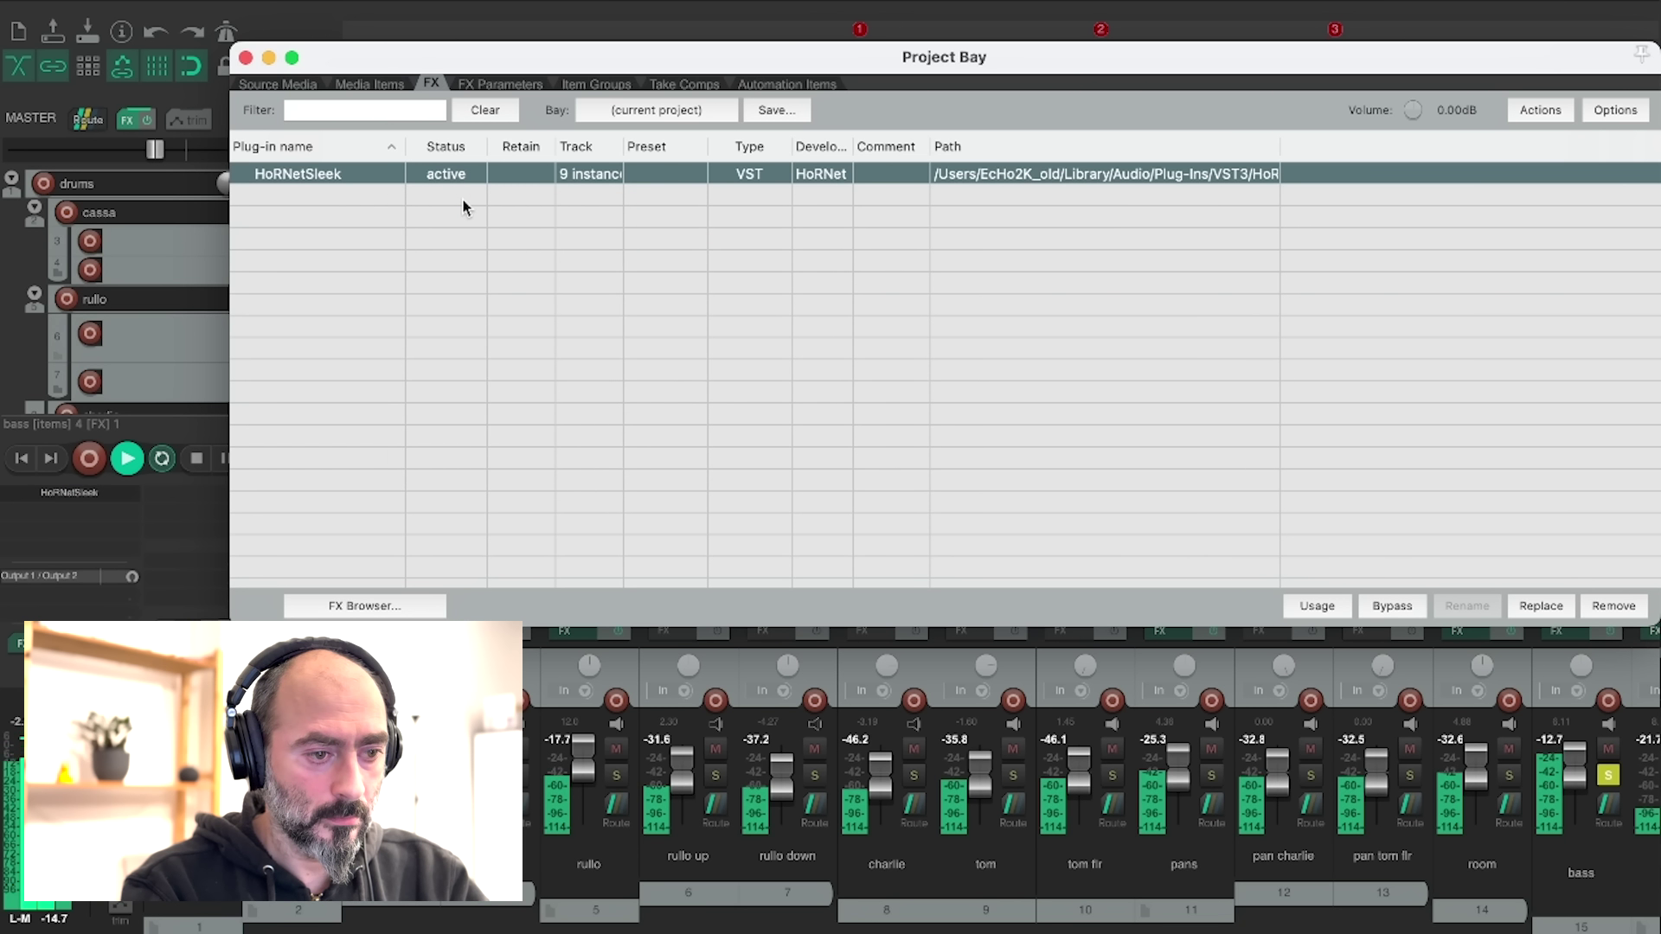
pyautogui.click(246, 59)
pyautogui.press('space')
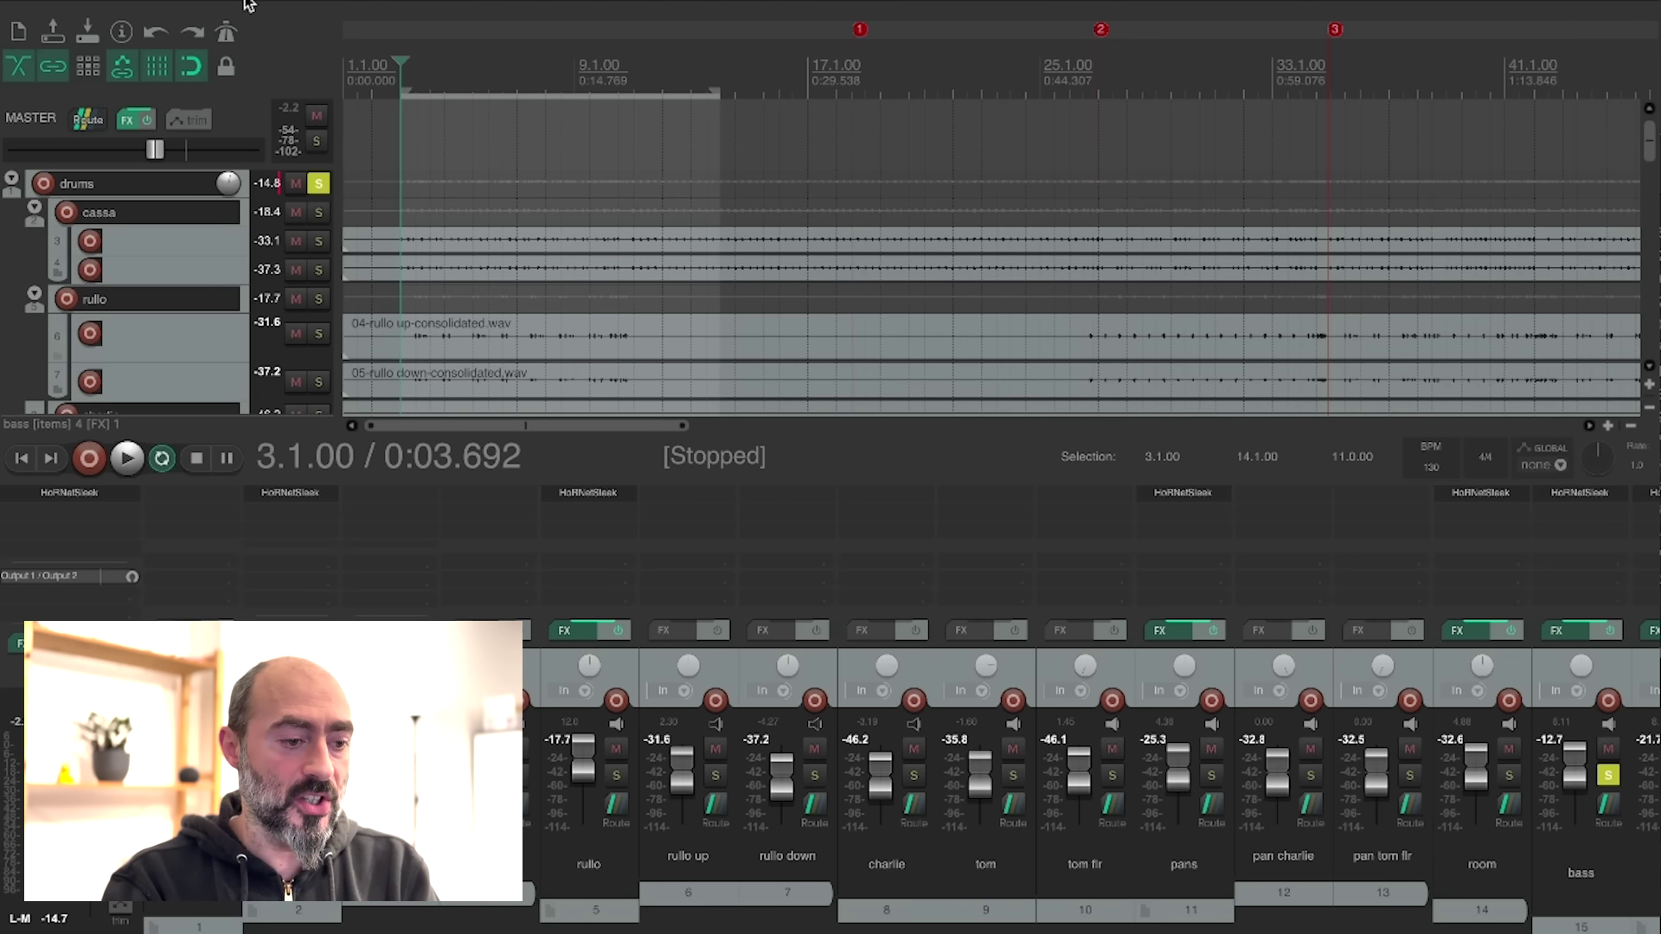
# Open HoRNetSleek on the master track, place its window clear of the track list, and play the section to view its spectrum
pyautogui.click(100, 495)
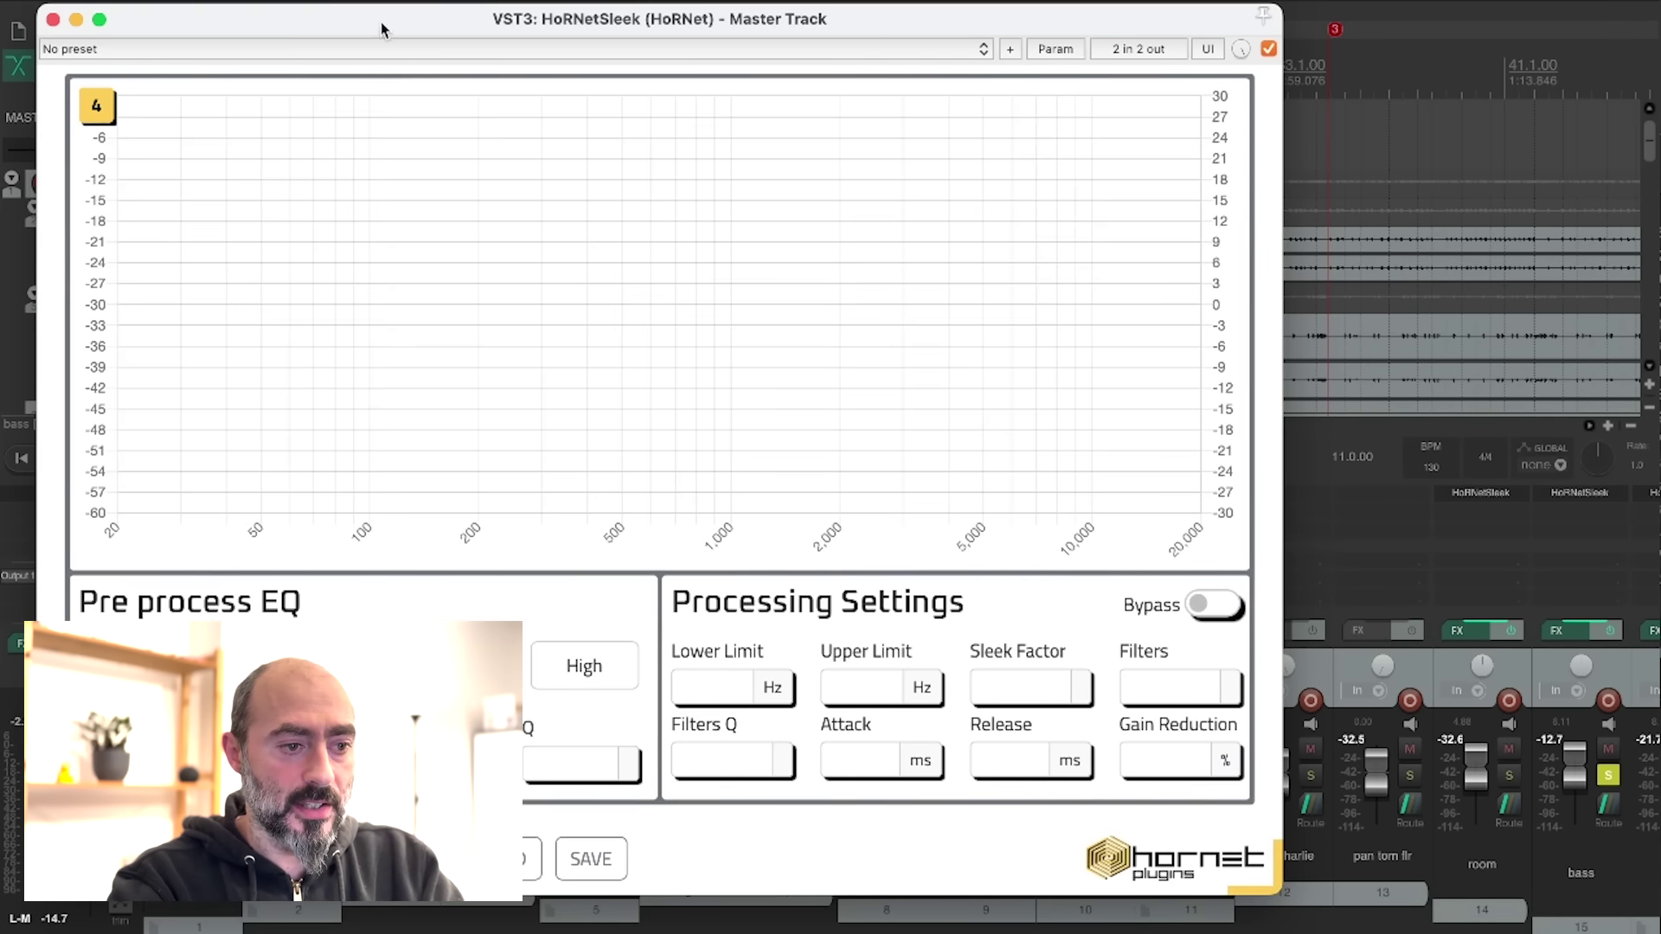
pyautogui.moveTo(380, 23); pyautogui.dragTo(641, 39)
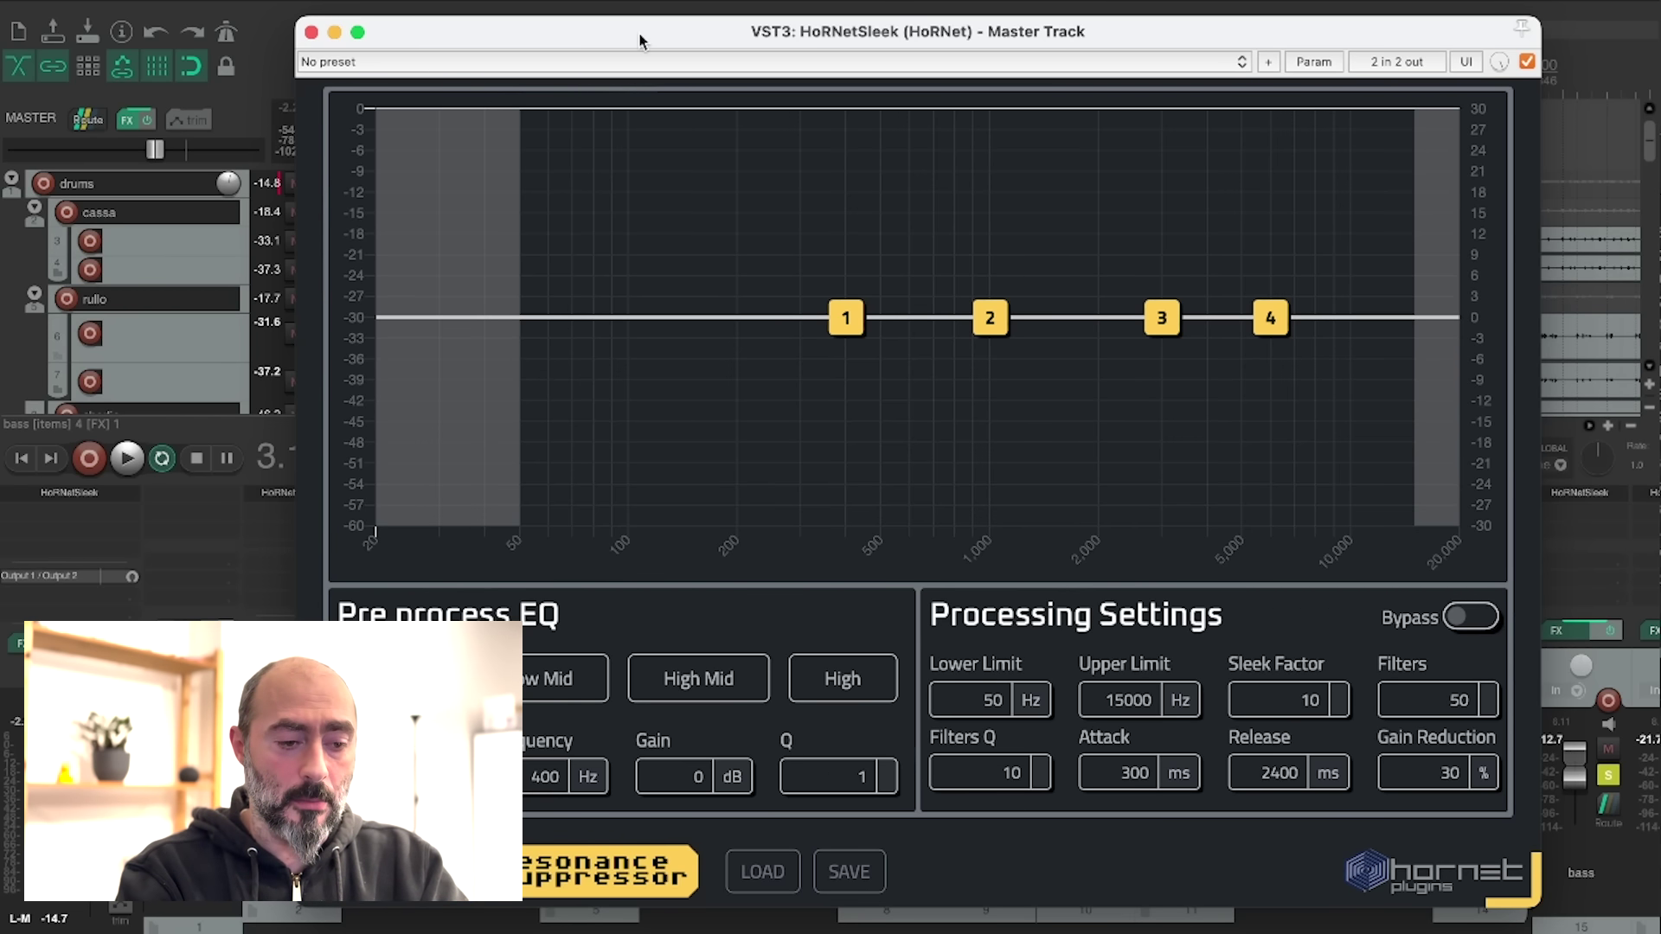
pyautogui.moveTo(640, 41); pyautogui.dragTo(705, 41)
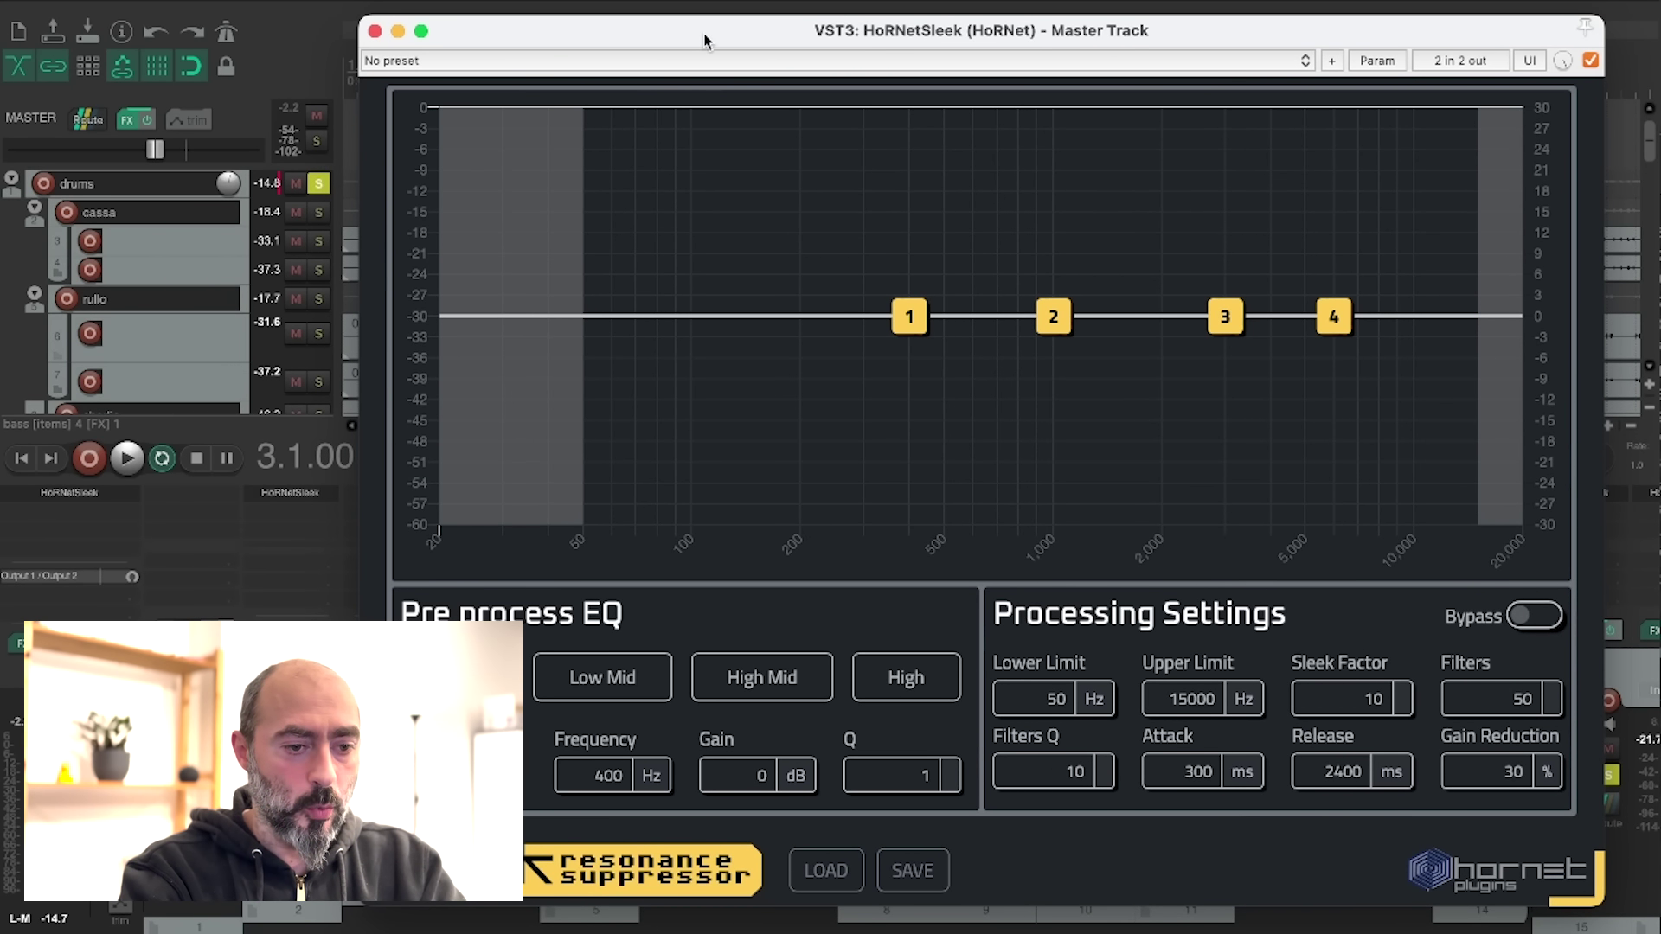
pyautogui.press('space')
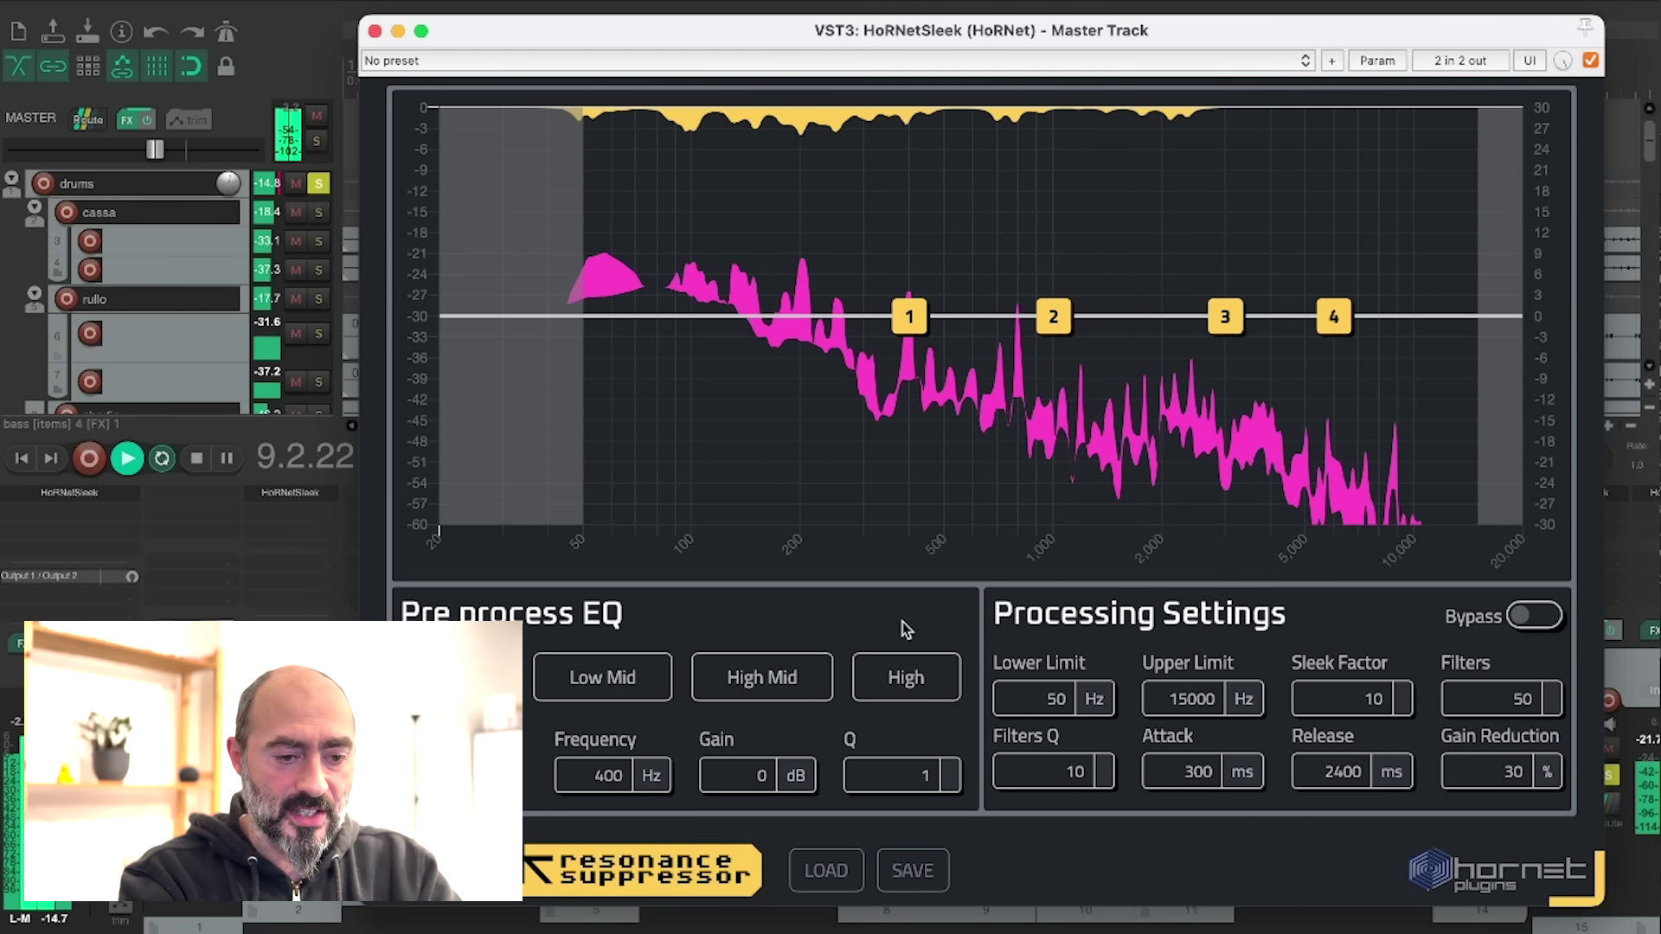
pyautogui.press('space')
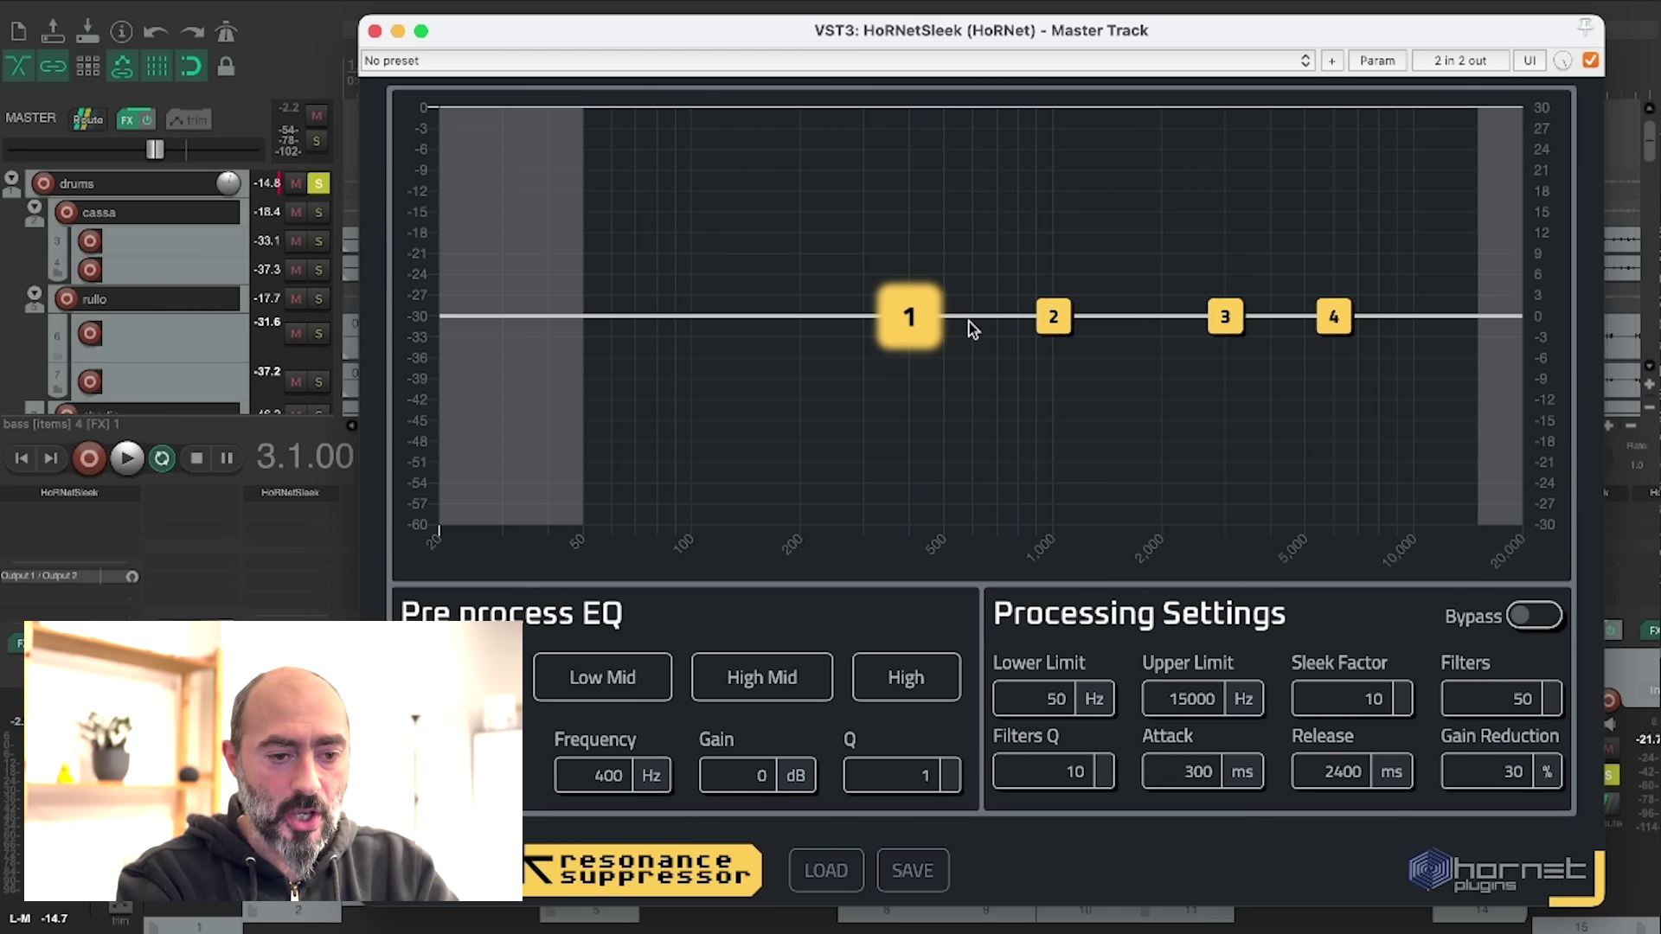
# Lower the processing Upper Limit to about 2996 Hz and play the section to observe the restricted range
pyautogui.click(1331, 321)
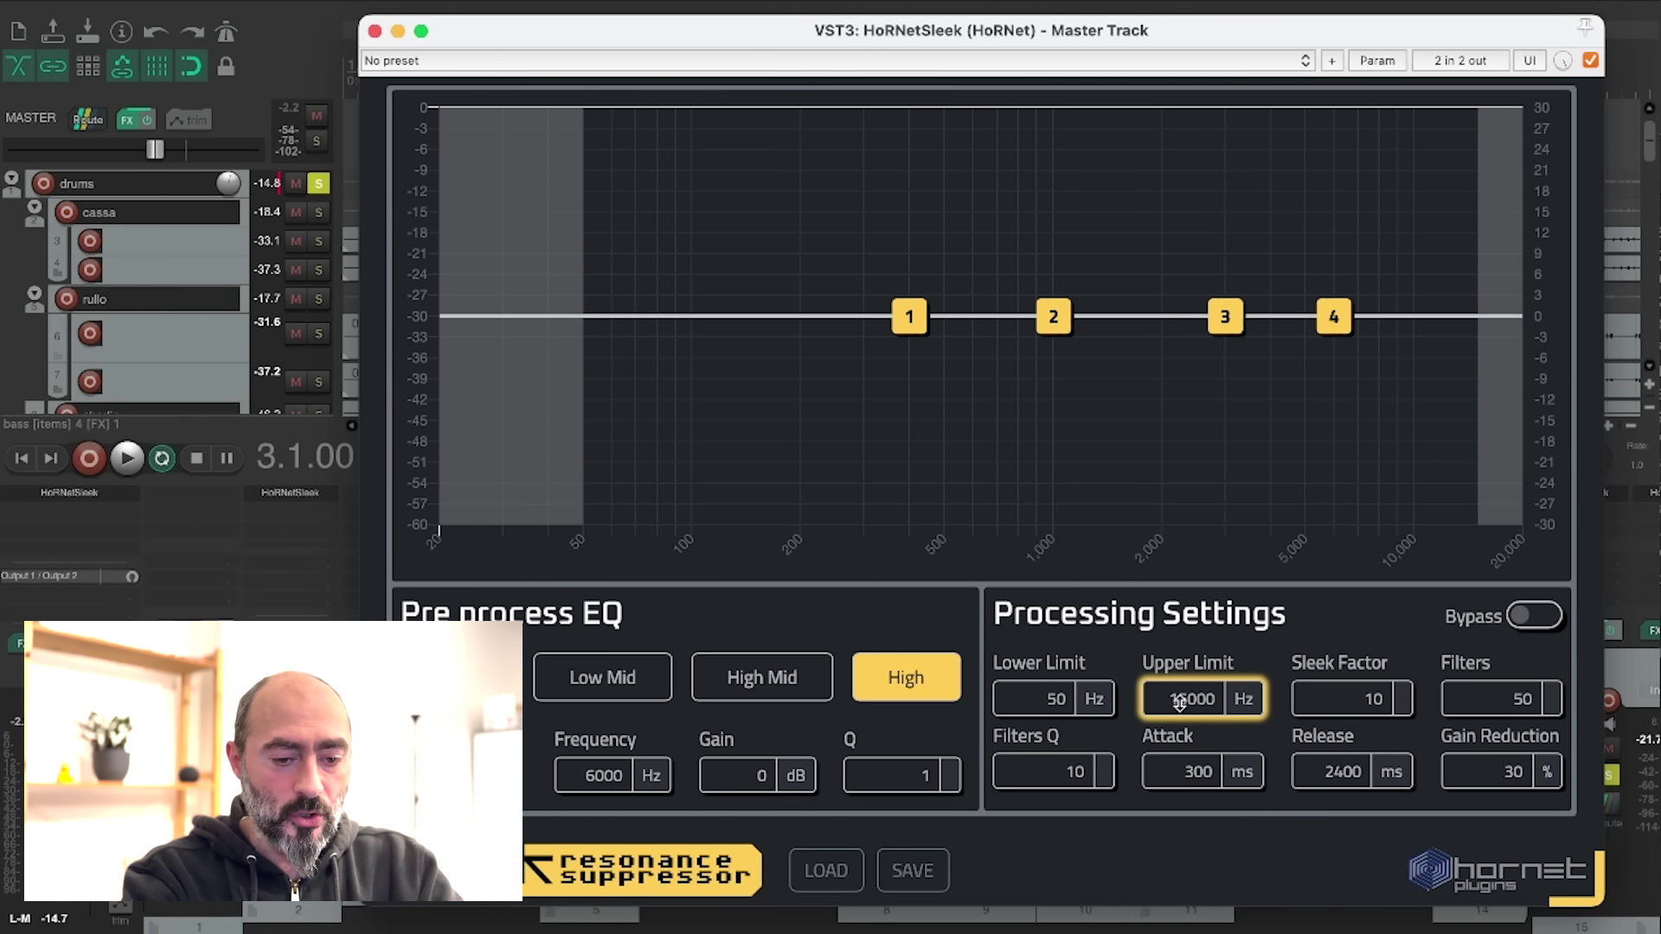
pyautogui.moveTo(1179, 702); pyautogui.dragTo(1169, 770)
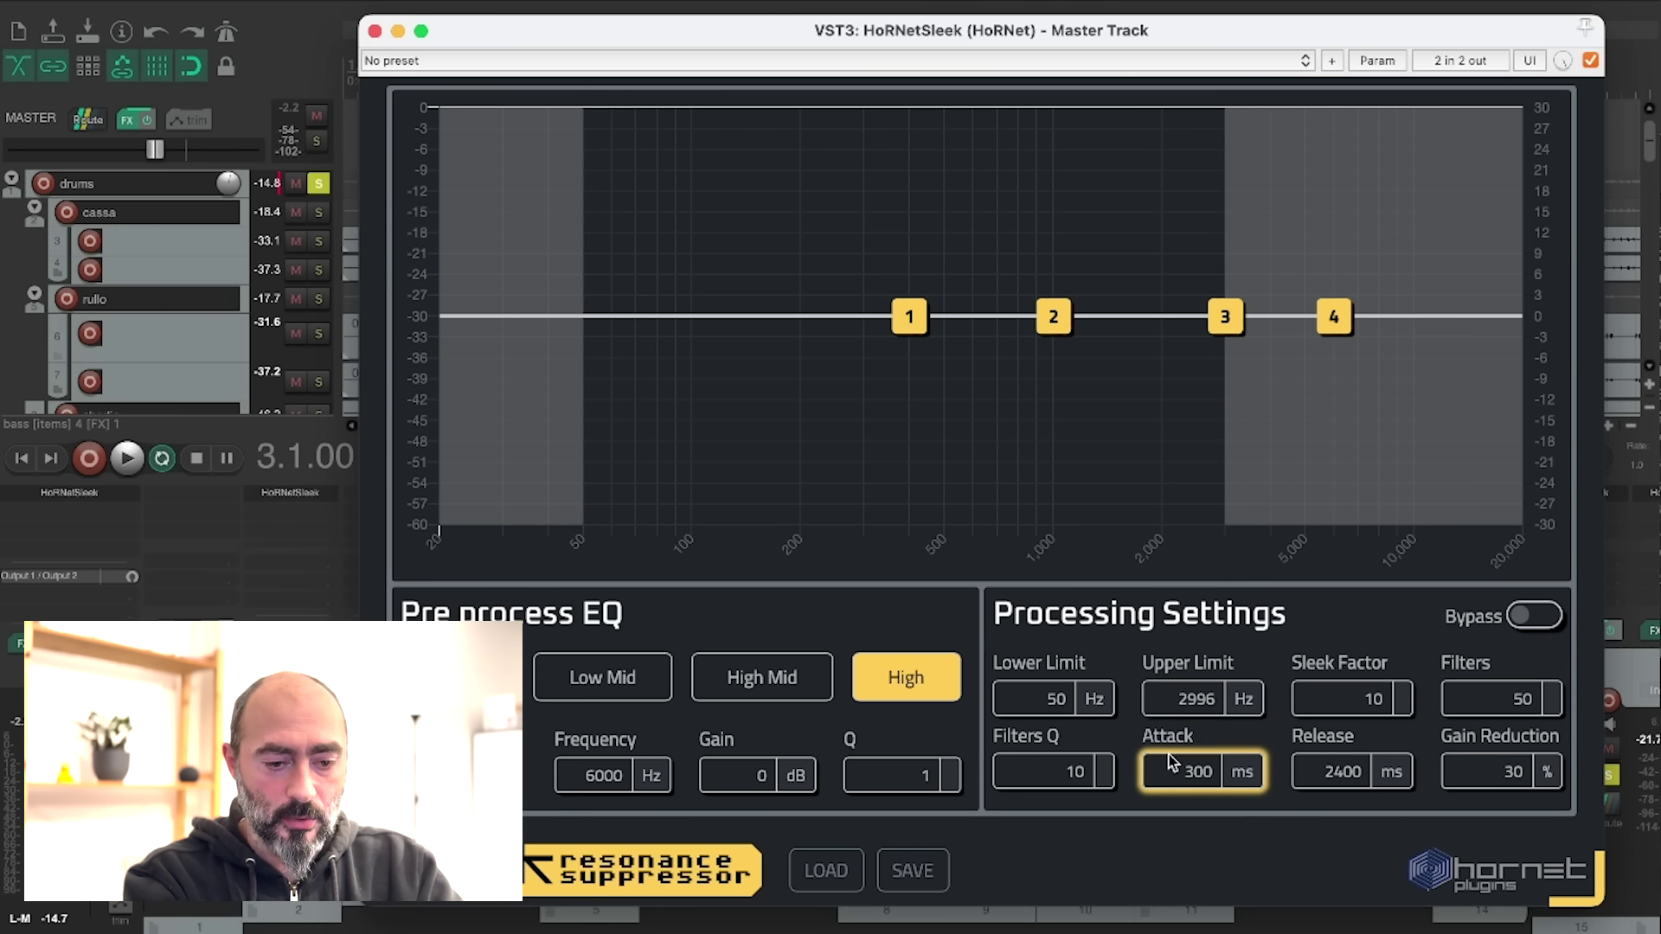
pyautogui.press('space')
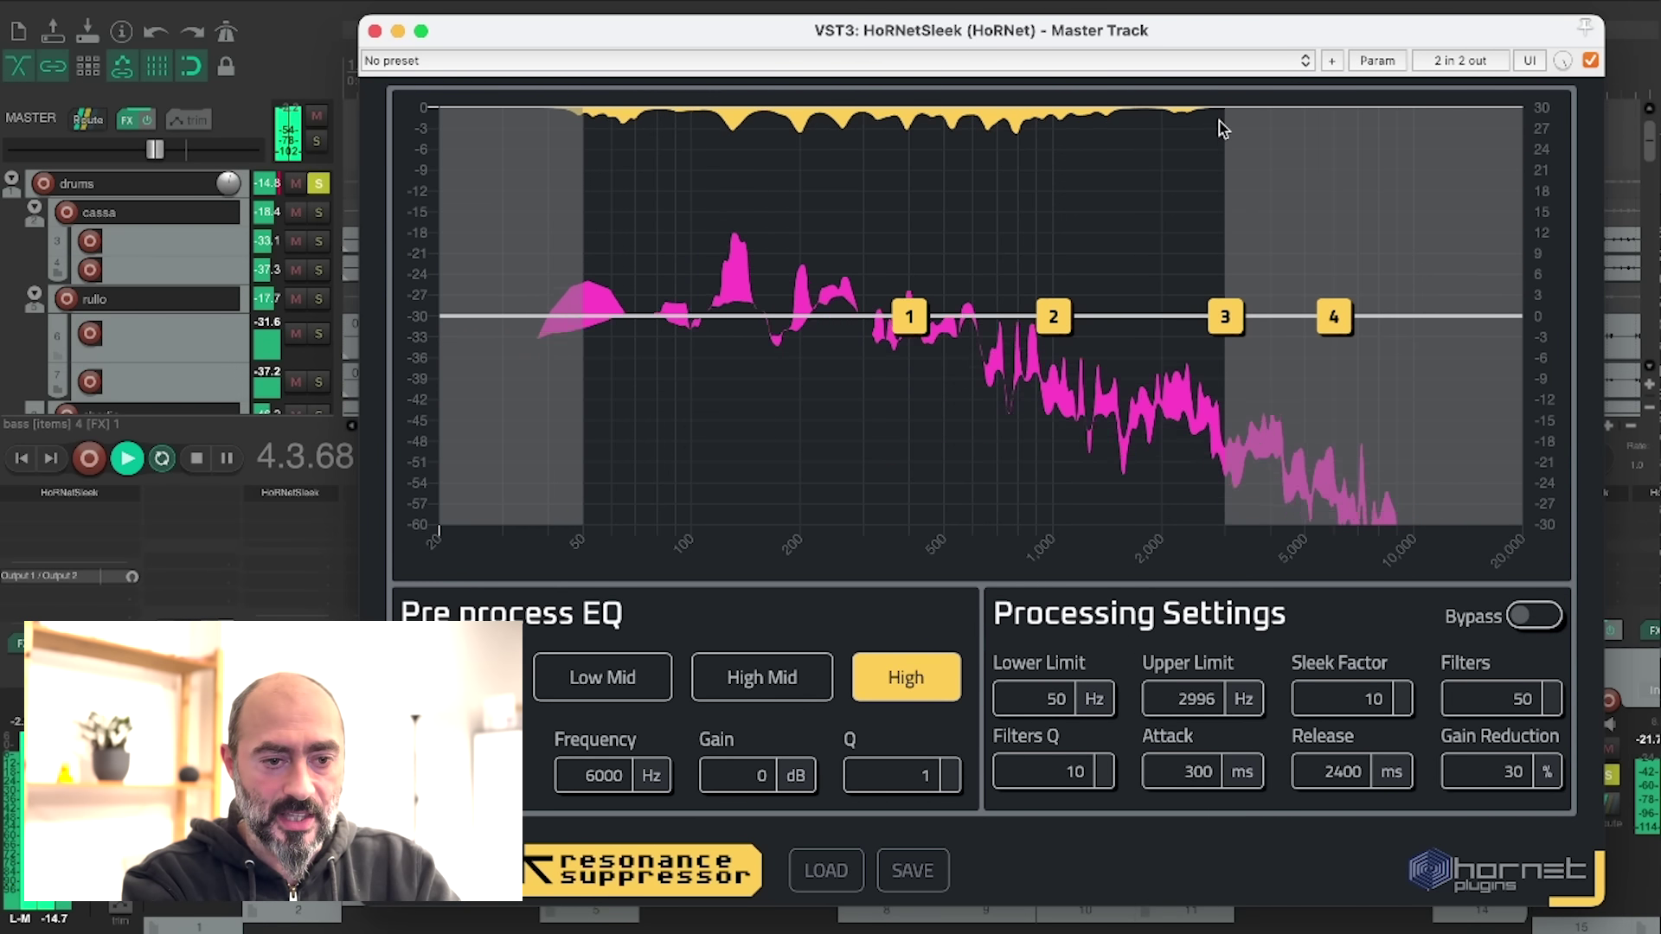
pyautogui.press('space')
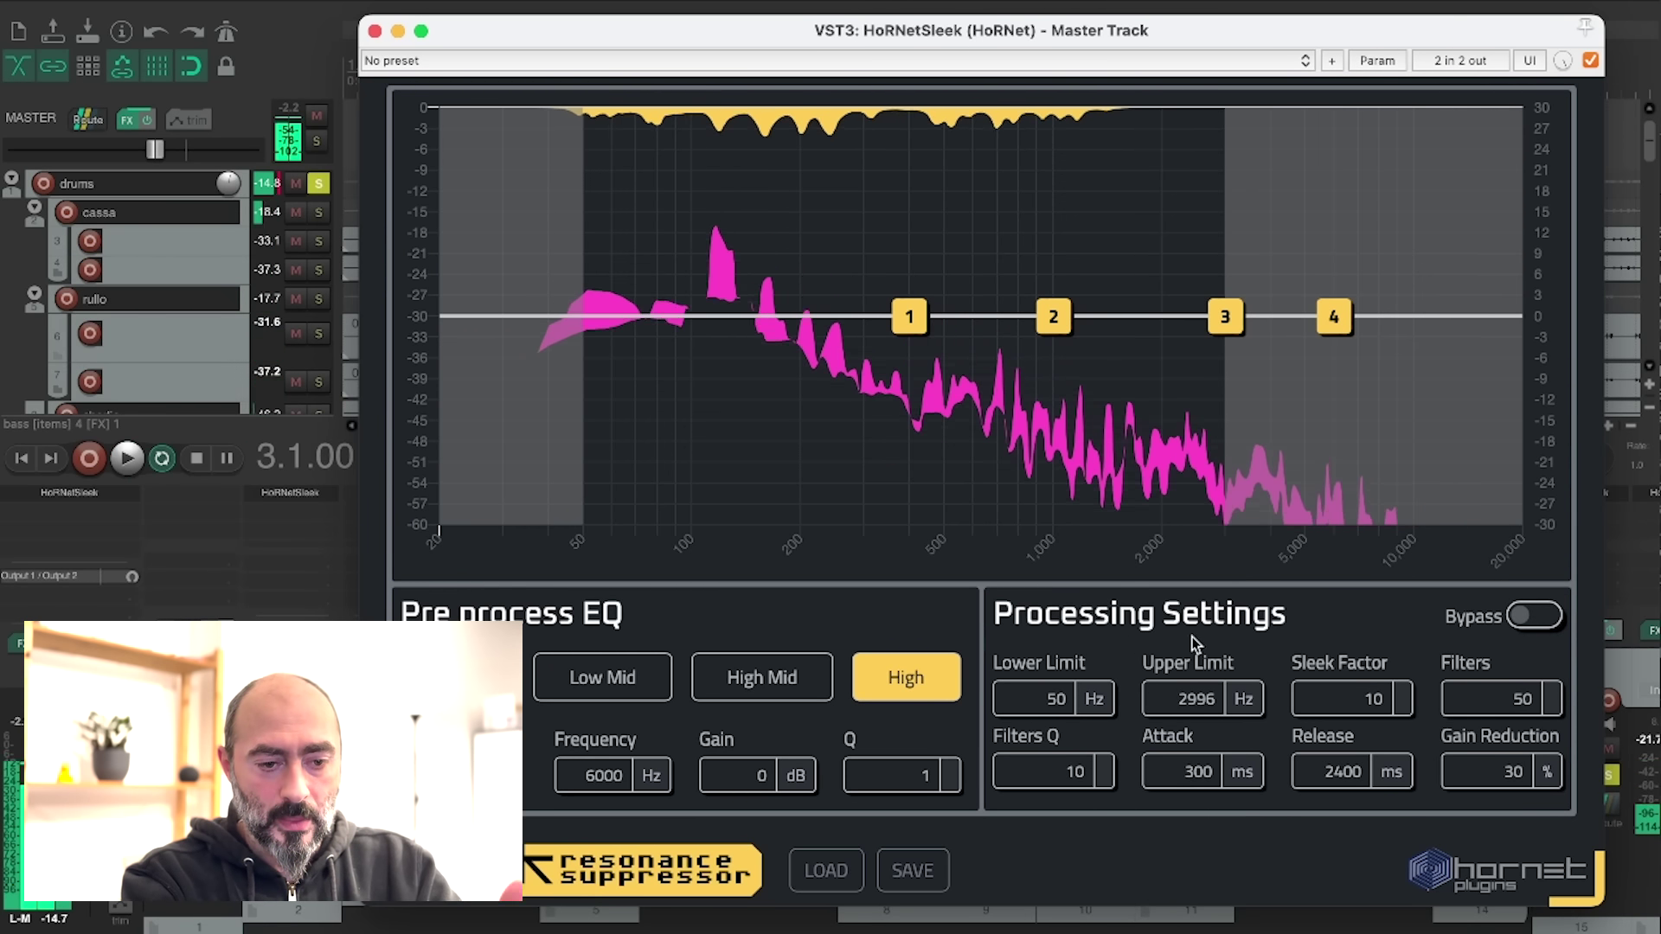
# Set the Upper Limit to 10000 Hz and the number of Filters to 5
pyautogui.click(1205, 697)
pyautogui.write('10000')
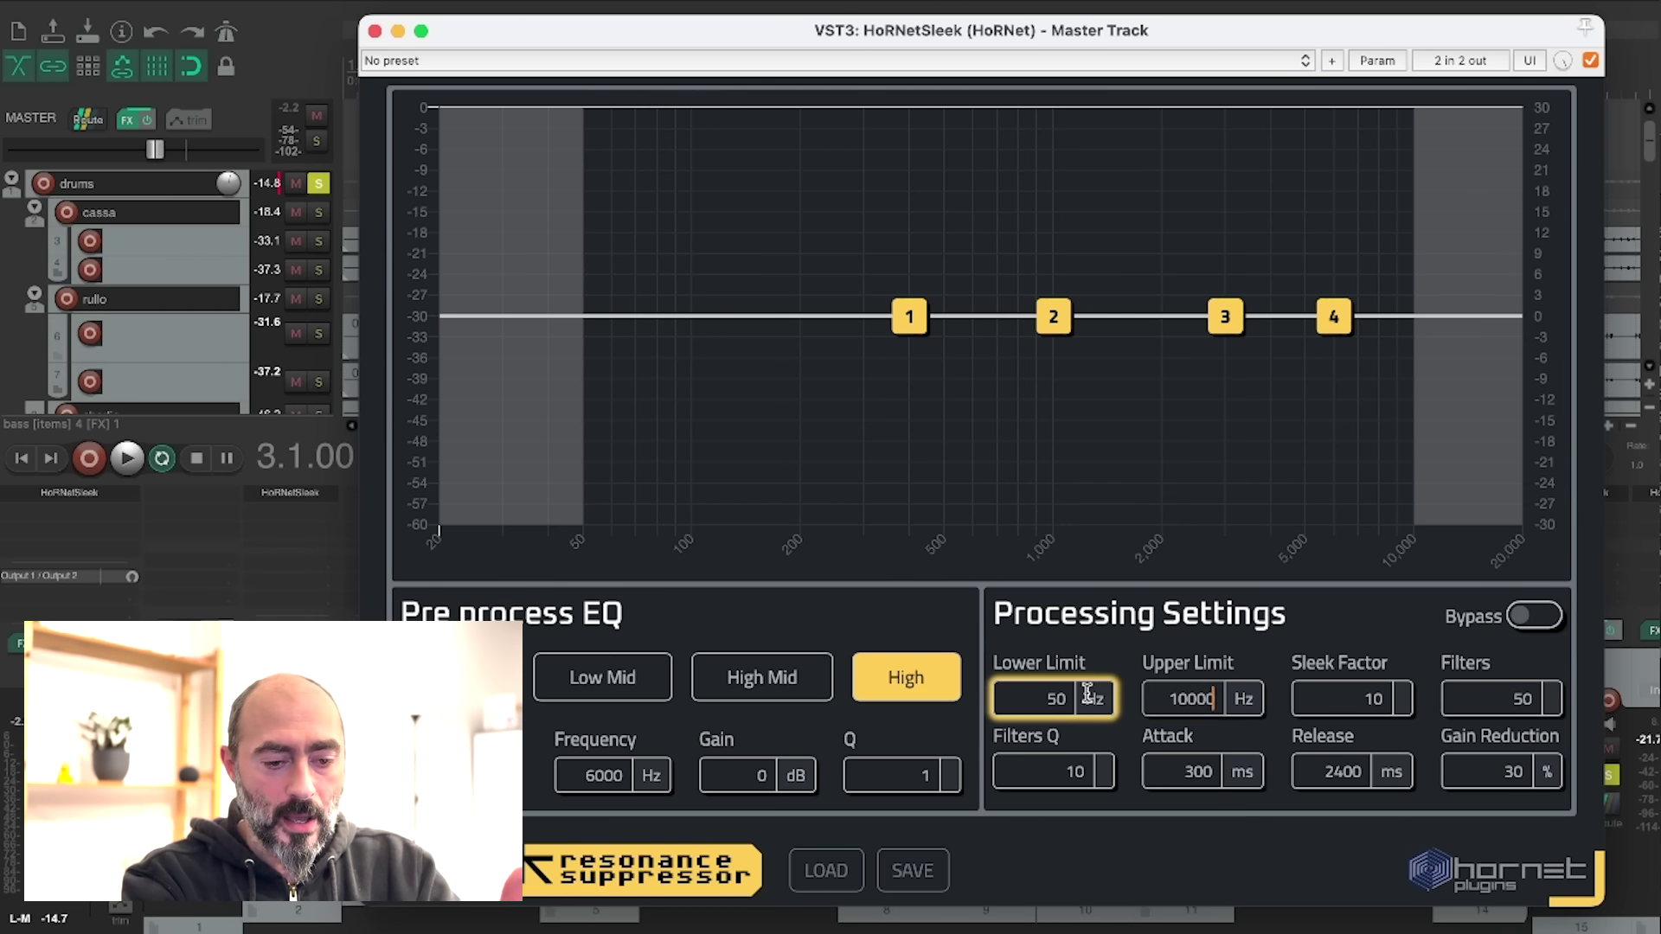
pyautogui.click(1174, 712)
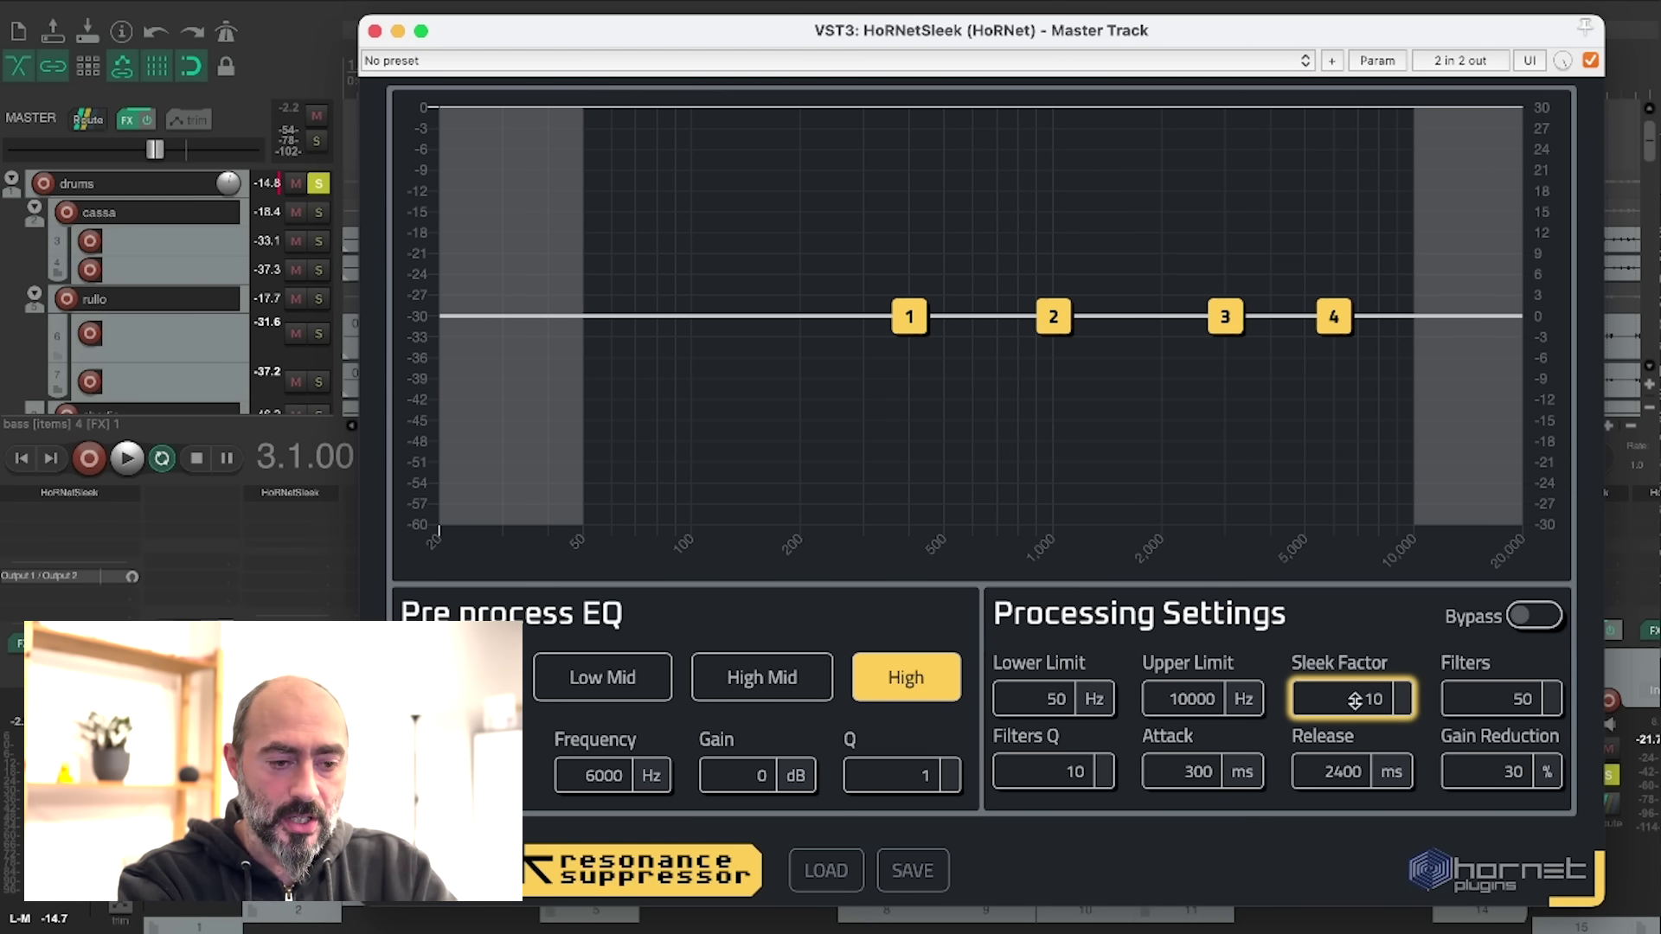
pyautogui.doubleClick(1505, 696)
pyautogui.write('10')
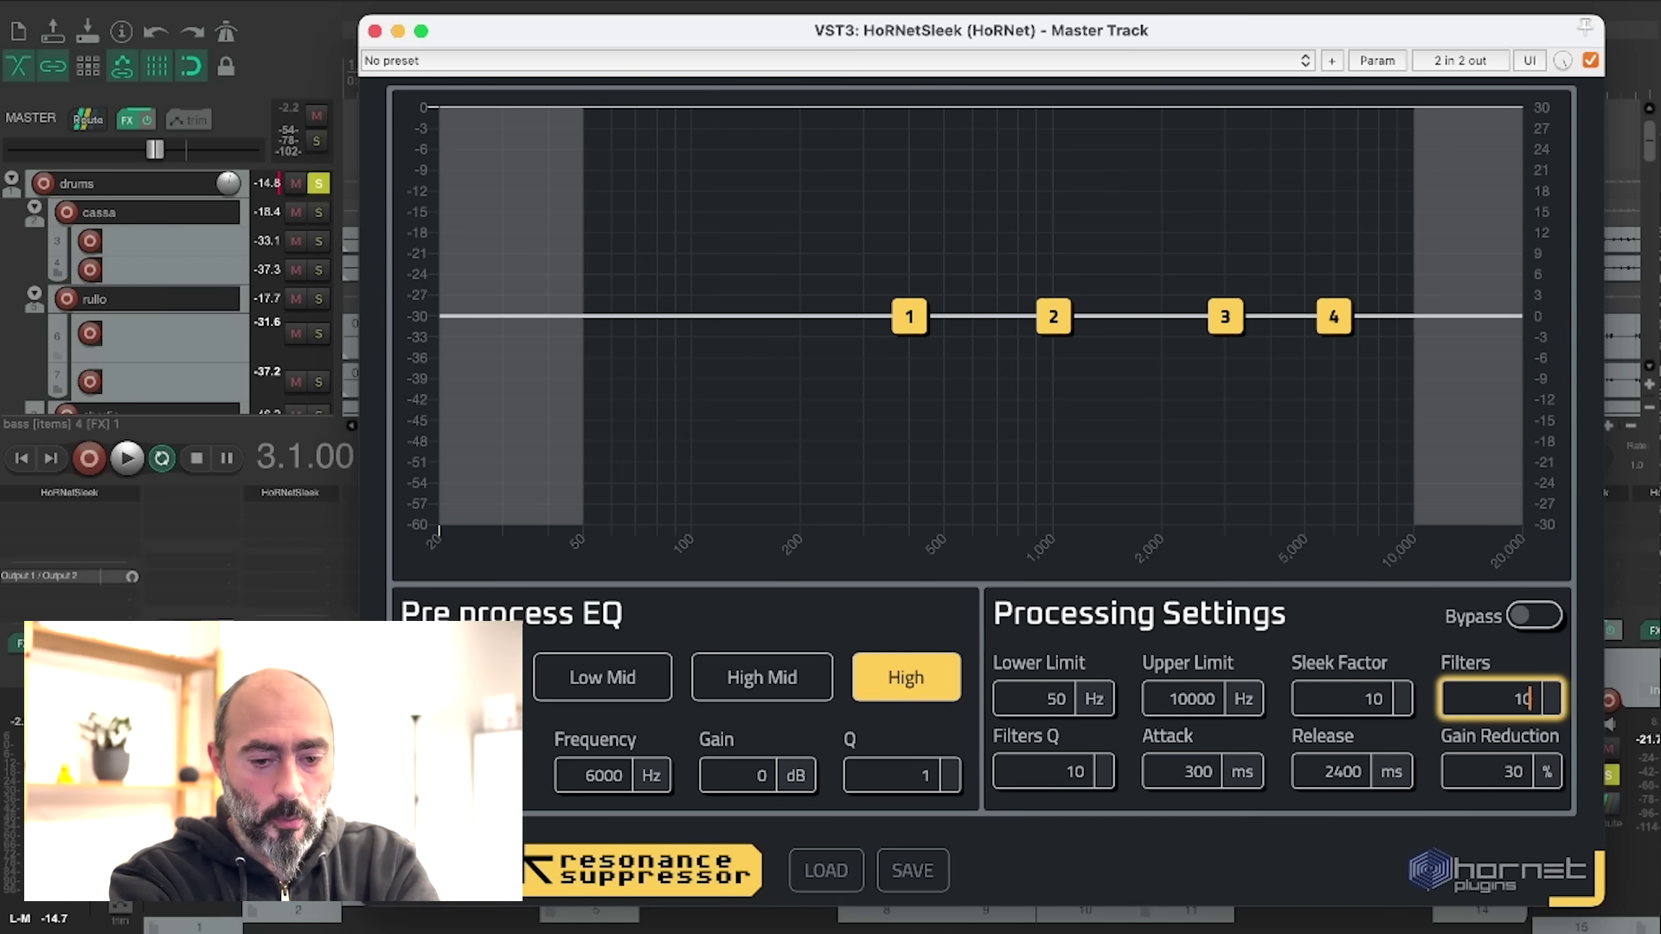
pyautogui.press('Return')
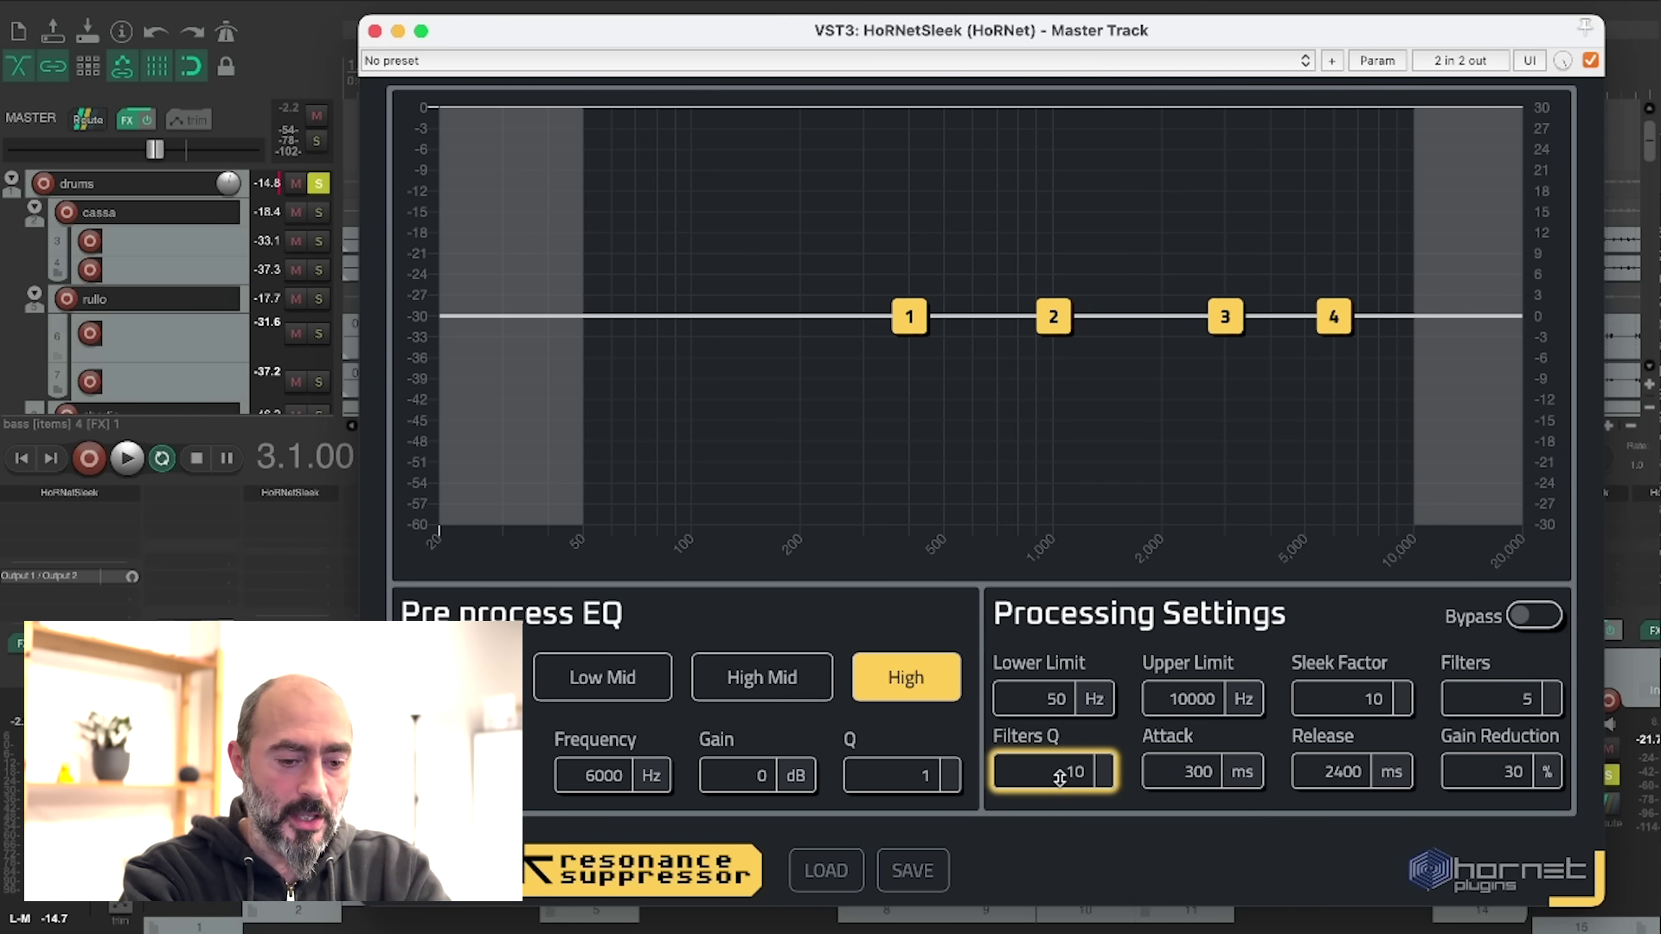
# Adjust the Filters Q through several trial values and settle on 4
pyautogui.moveTo(1058, 776); pyautogui.dragTo(1059, 713)
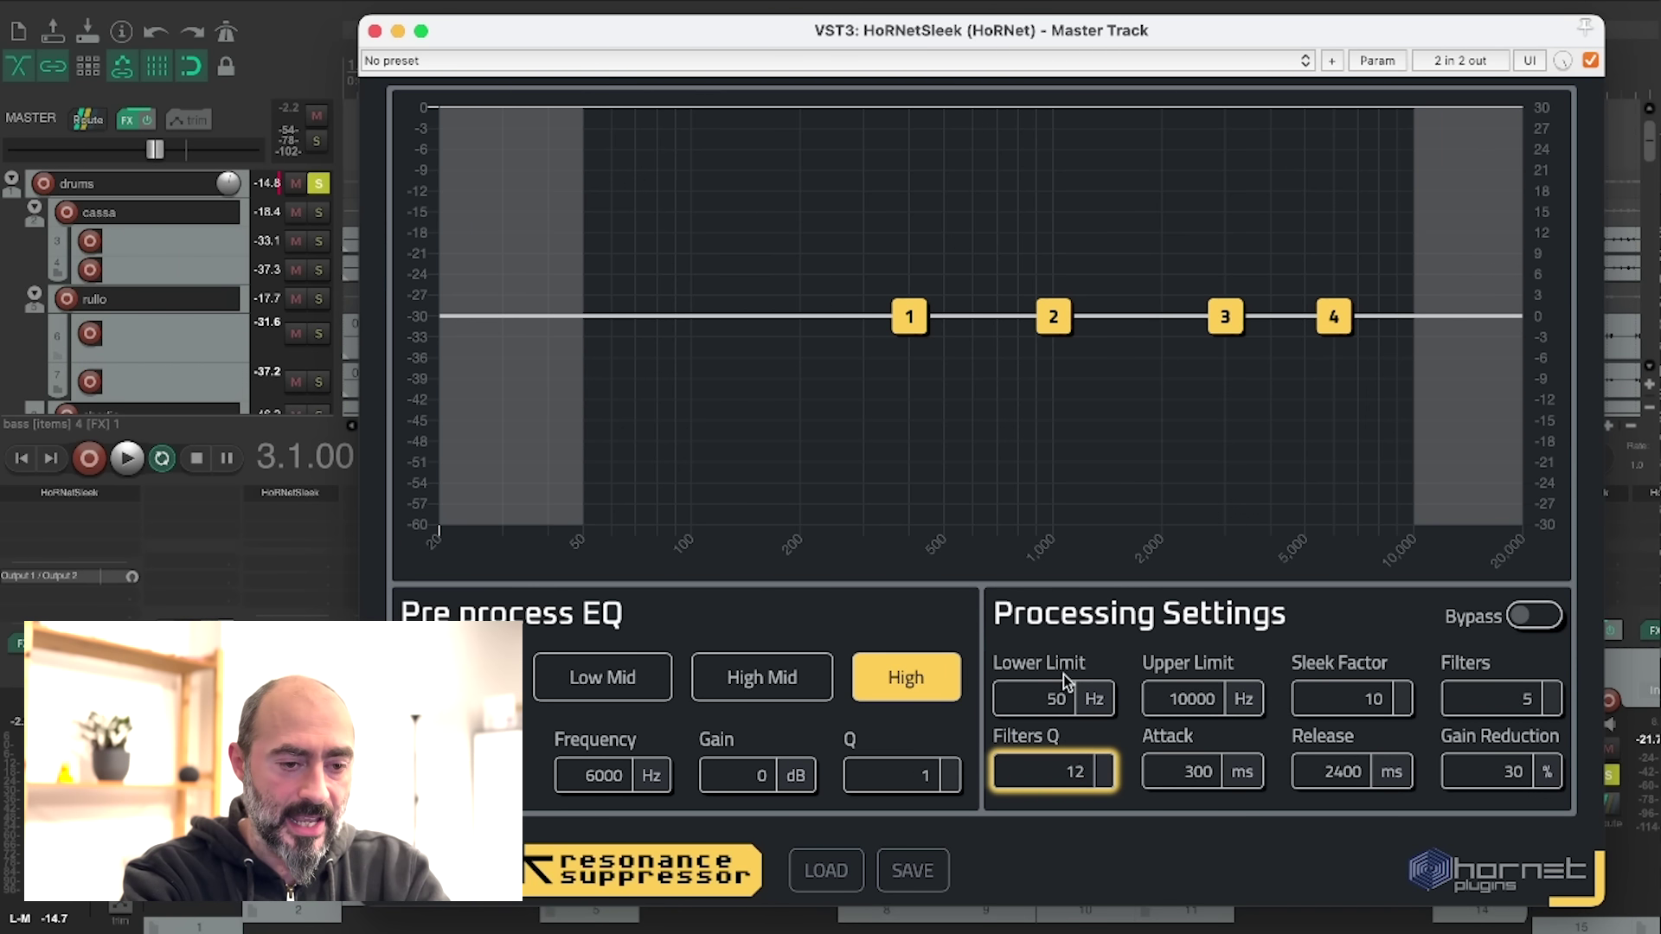
pyautogui.press('Return')
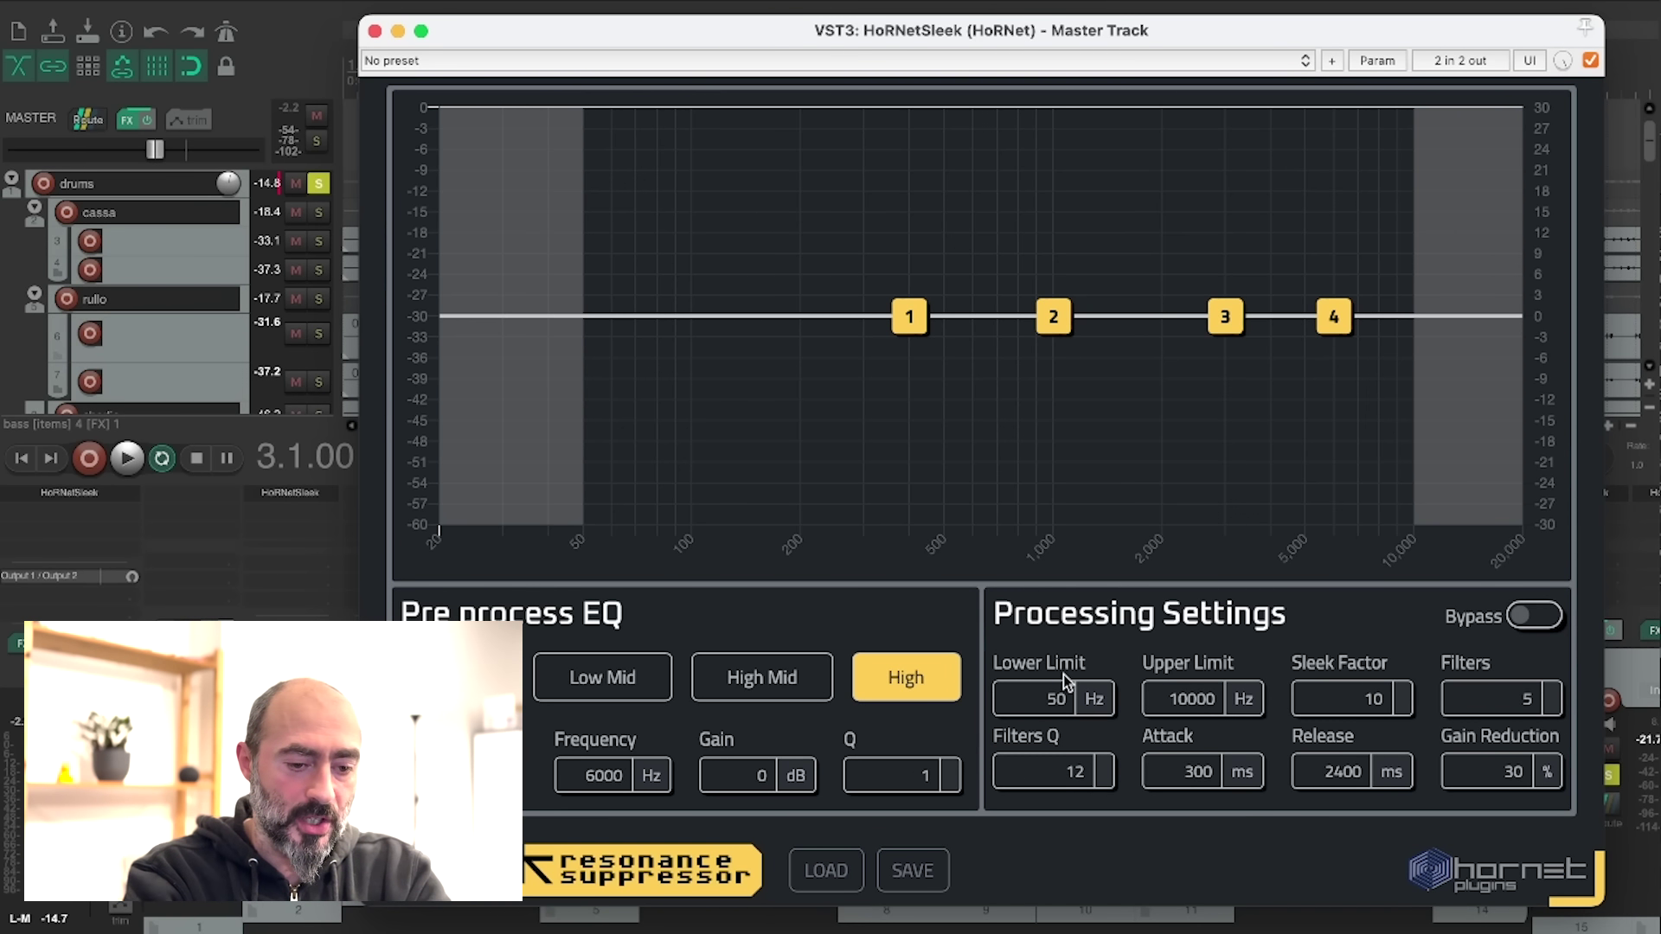
pyautogui.click(1062, 768)
pyautogui.write('10.1')
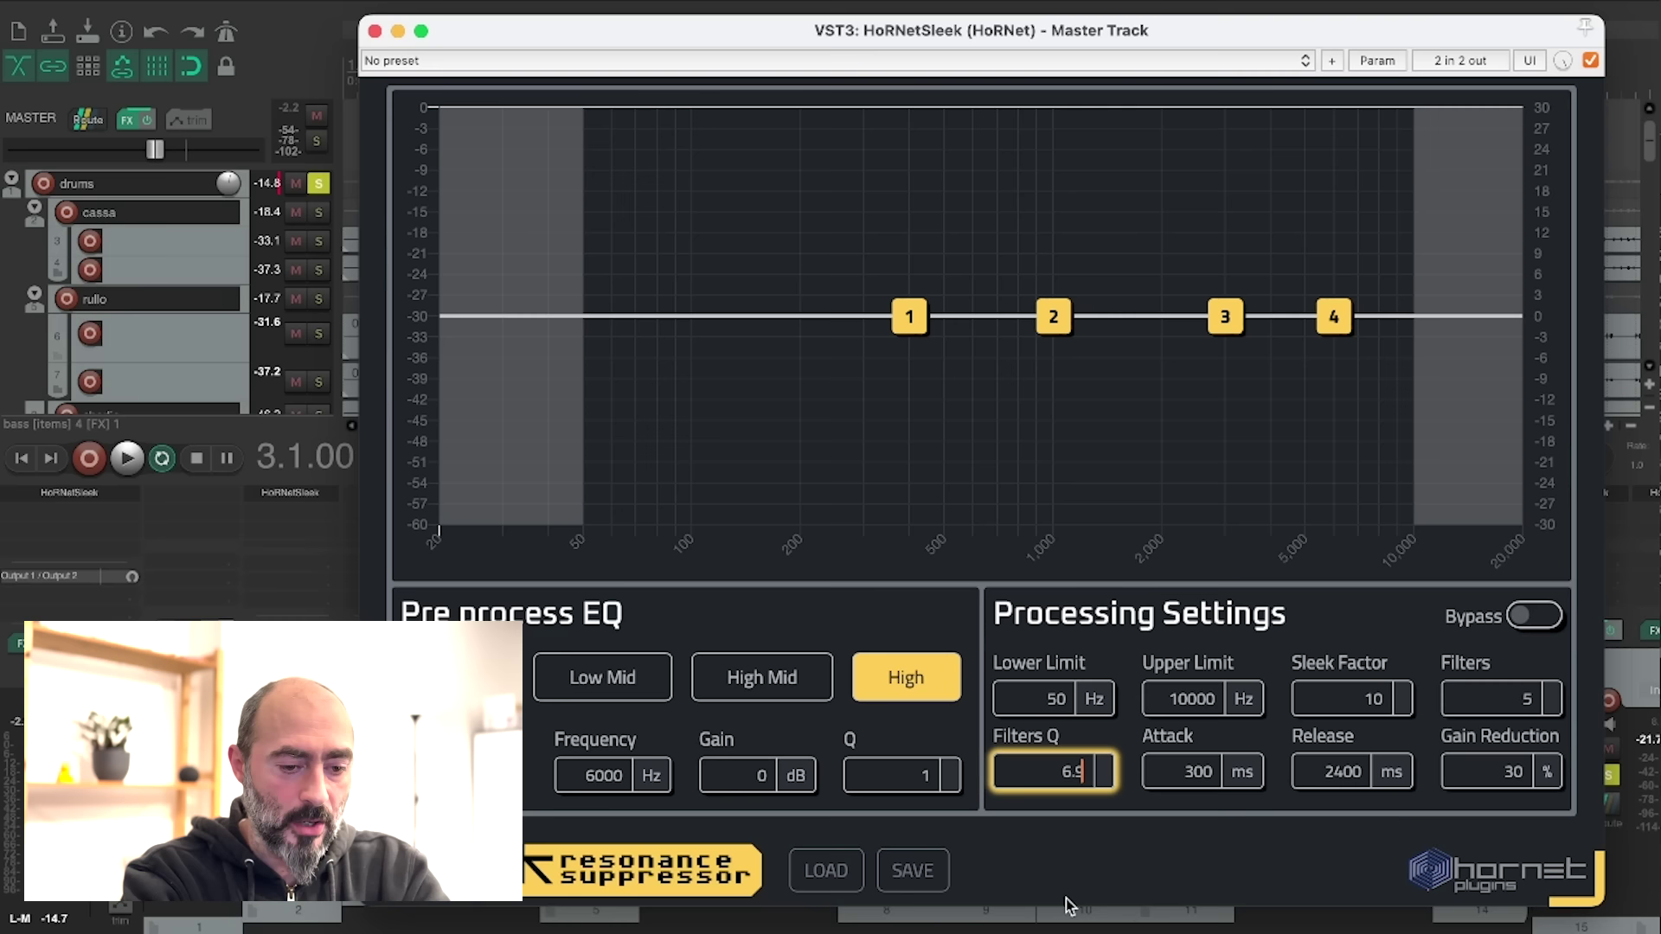
pyautogui.press('Escape')
pyautogui.click(1042, 782)
pyautogui.write('10.1')
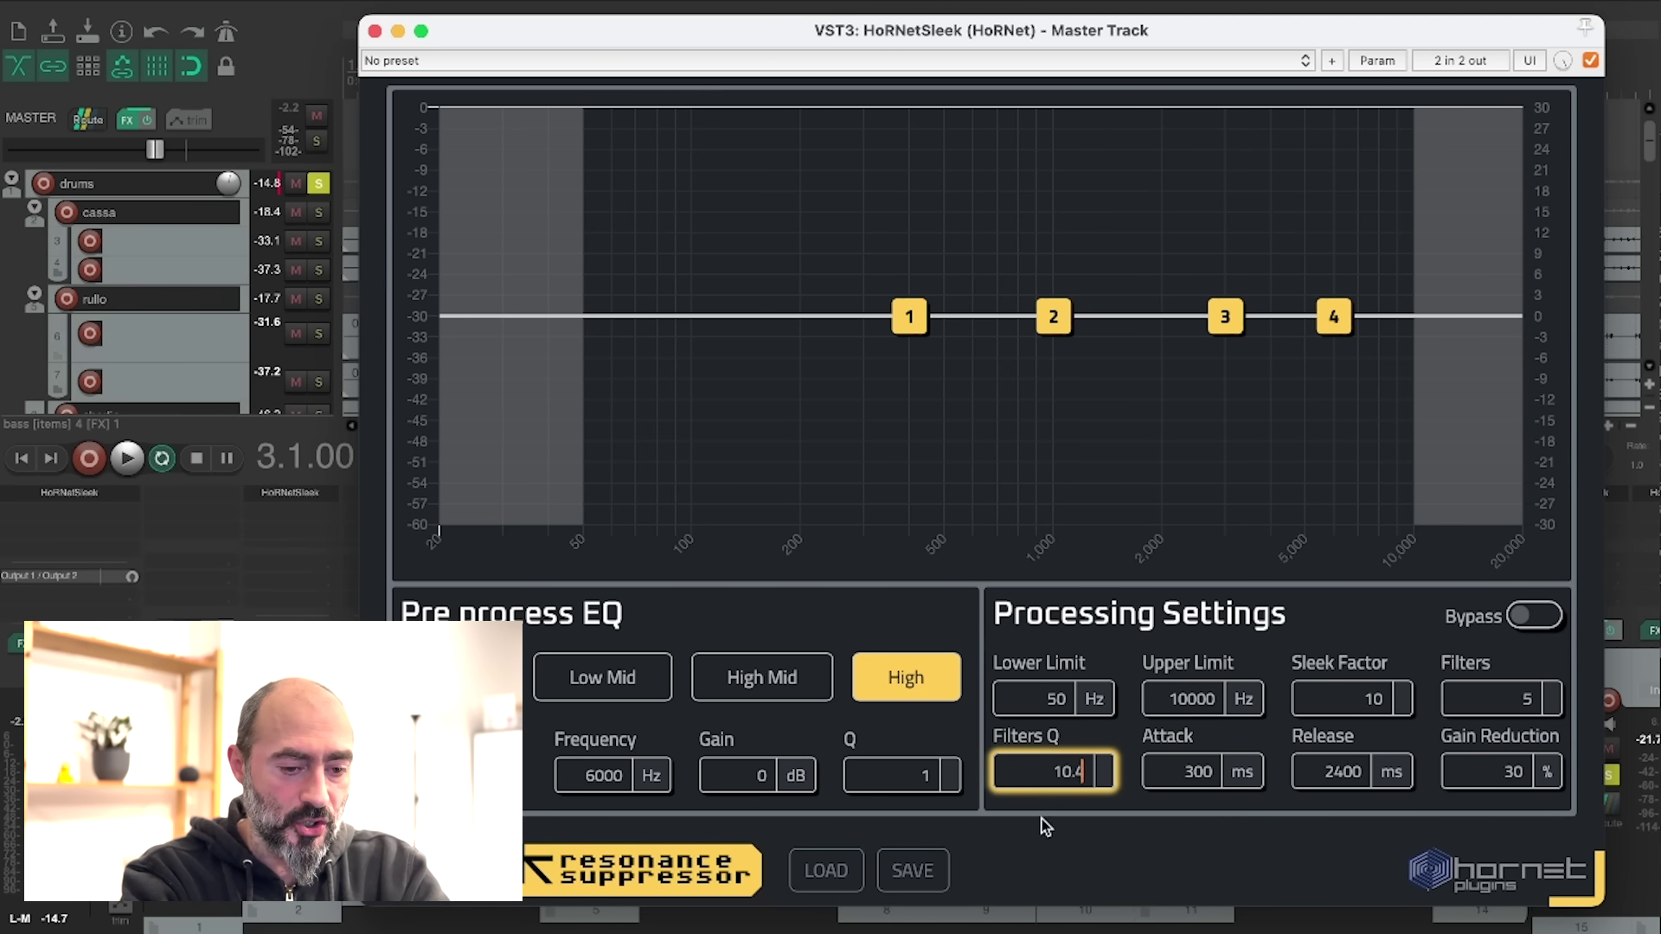
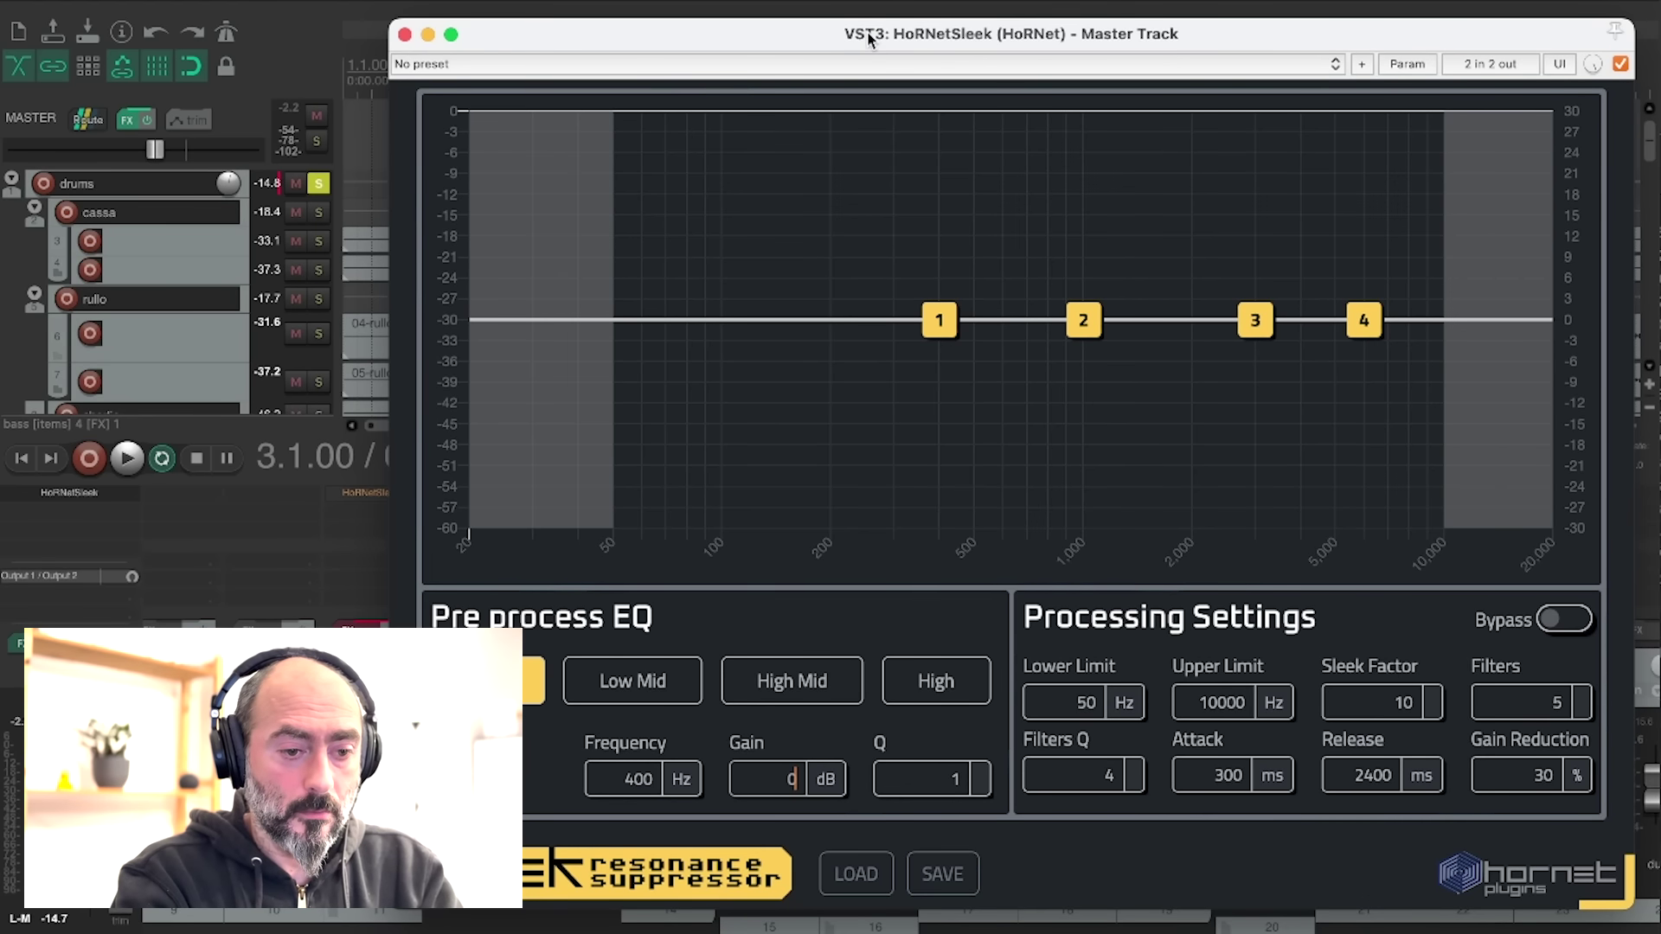
# During playback, boost pre-process EQ band 1 by about 17.5 dB at 199.6 Hz and raise Gain Reduction to 94%
pyautogui.press('space')
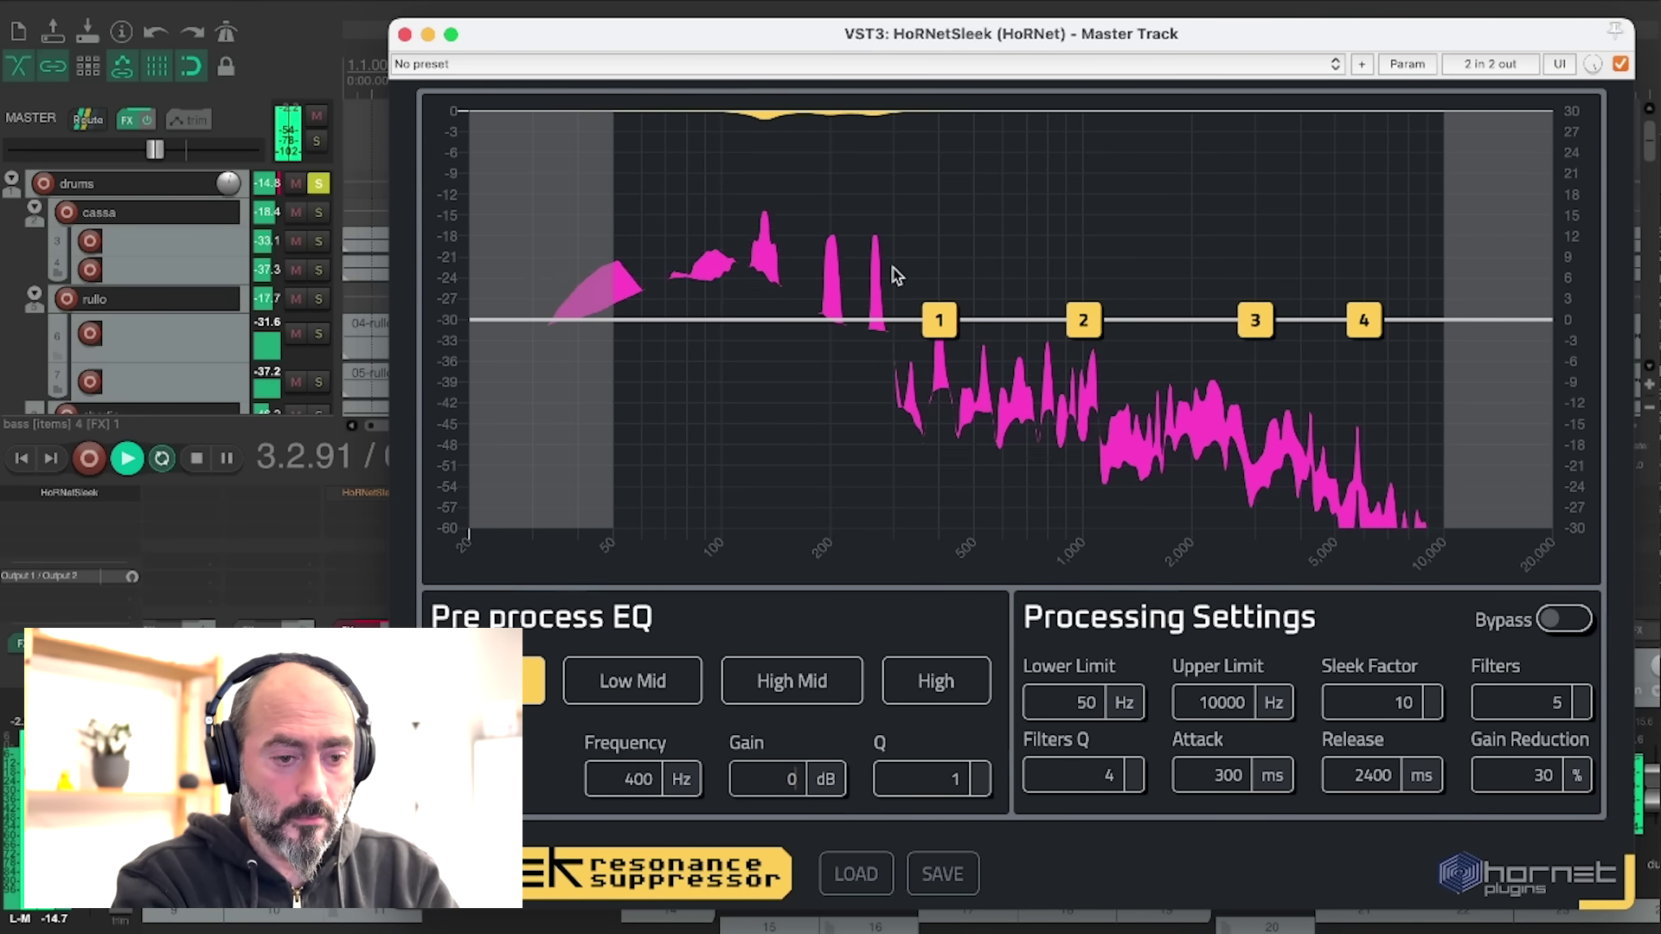
pyautogui.moveTo(942, 322); pyautogui.dragTo(861, 184)
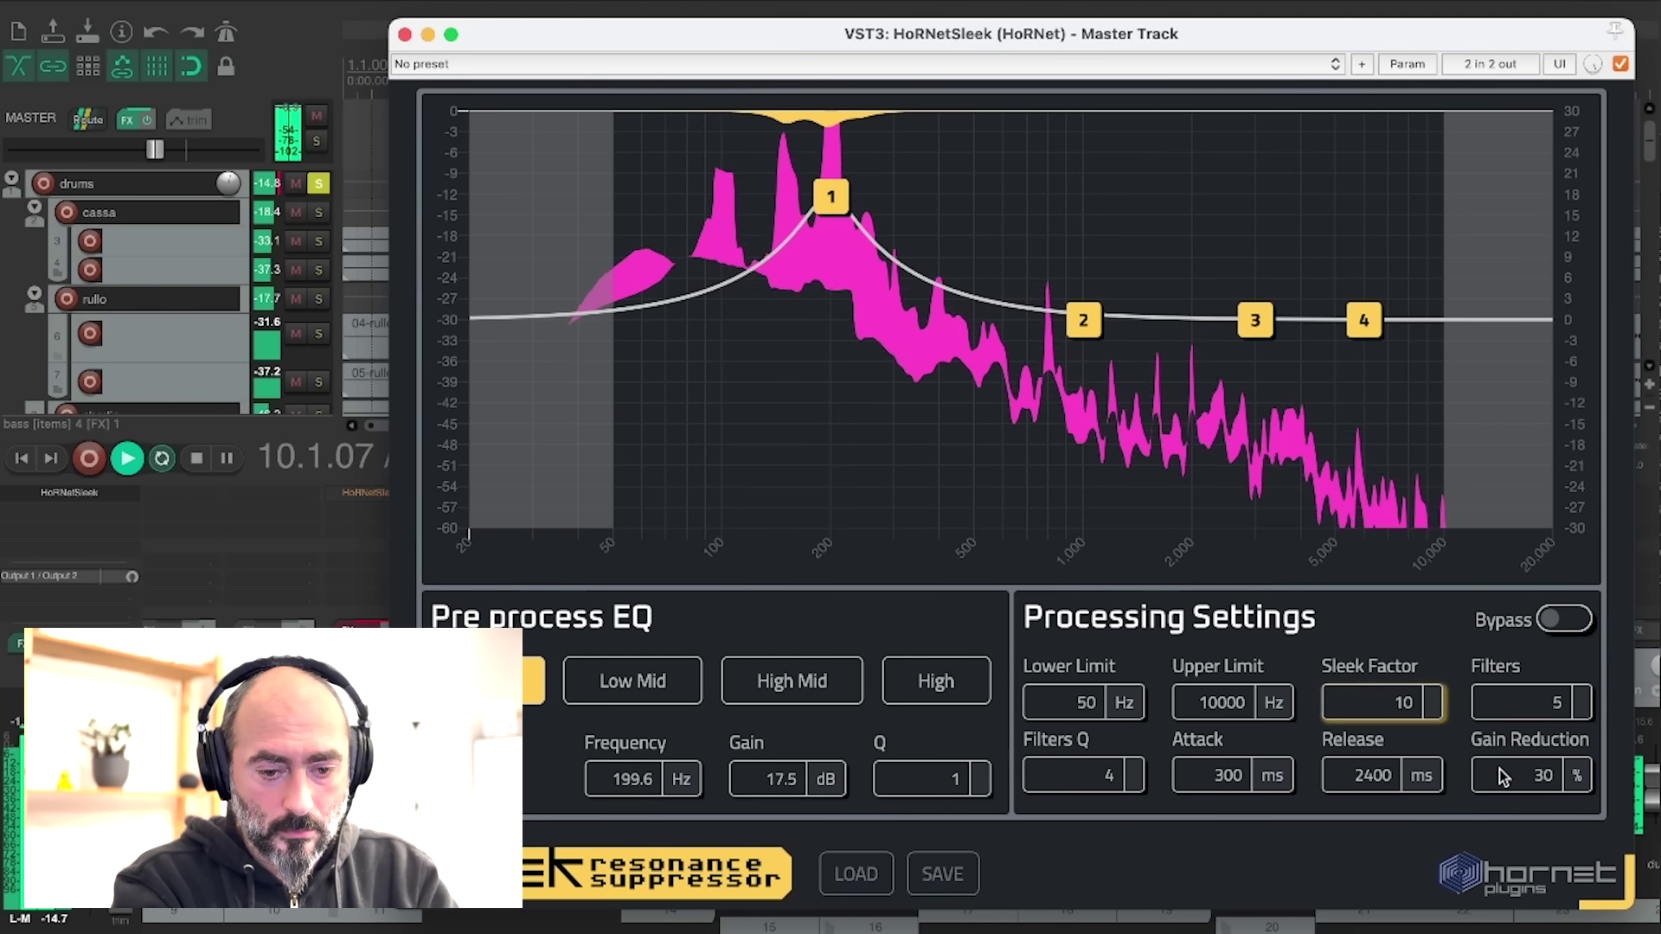
pyautogui.scroll(2, 1511, 770)
pyautogui.moveTo(1511, 770); pyautogui.dragTo(1523, 627)
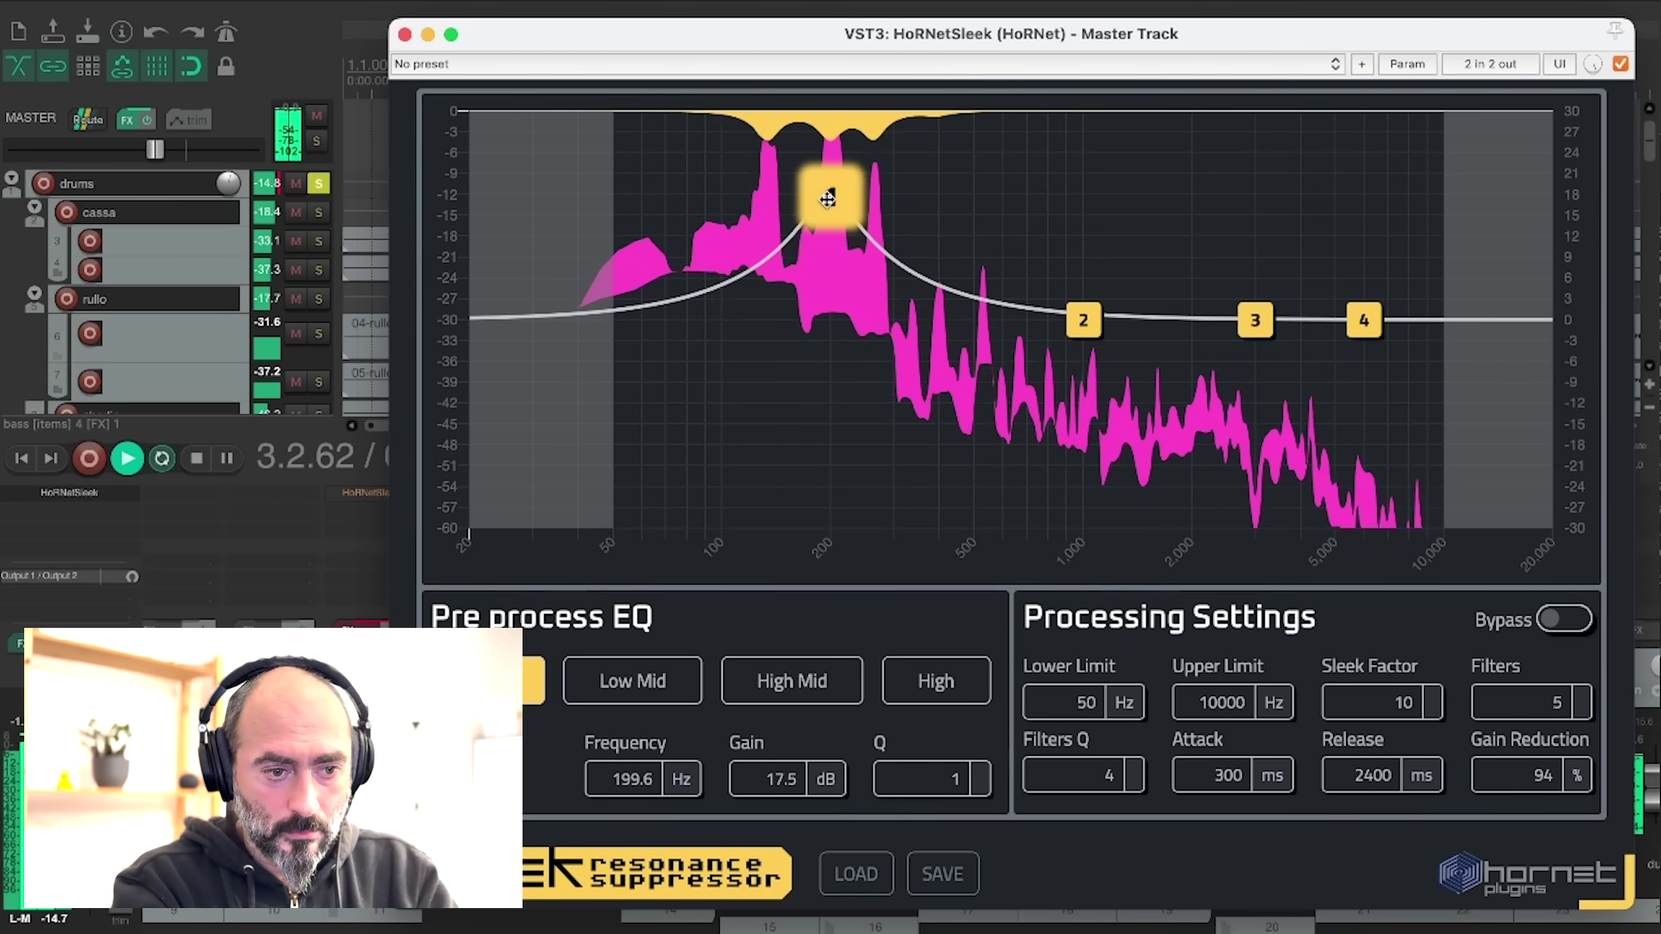
# Boost pre-process EQ band 2 by about 17.5 dB at 1089.5 Hz and cut band 1 to about -9.5 dB at 168.2 Hz
pyautogui.moveTo(852, 196); pyautogui.dragTo(858, 319)
pyautogui.click(1083, 316)
pyautogui.moveTo(1083, 312); pyautogui.dragTo(1093, 176)
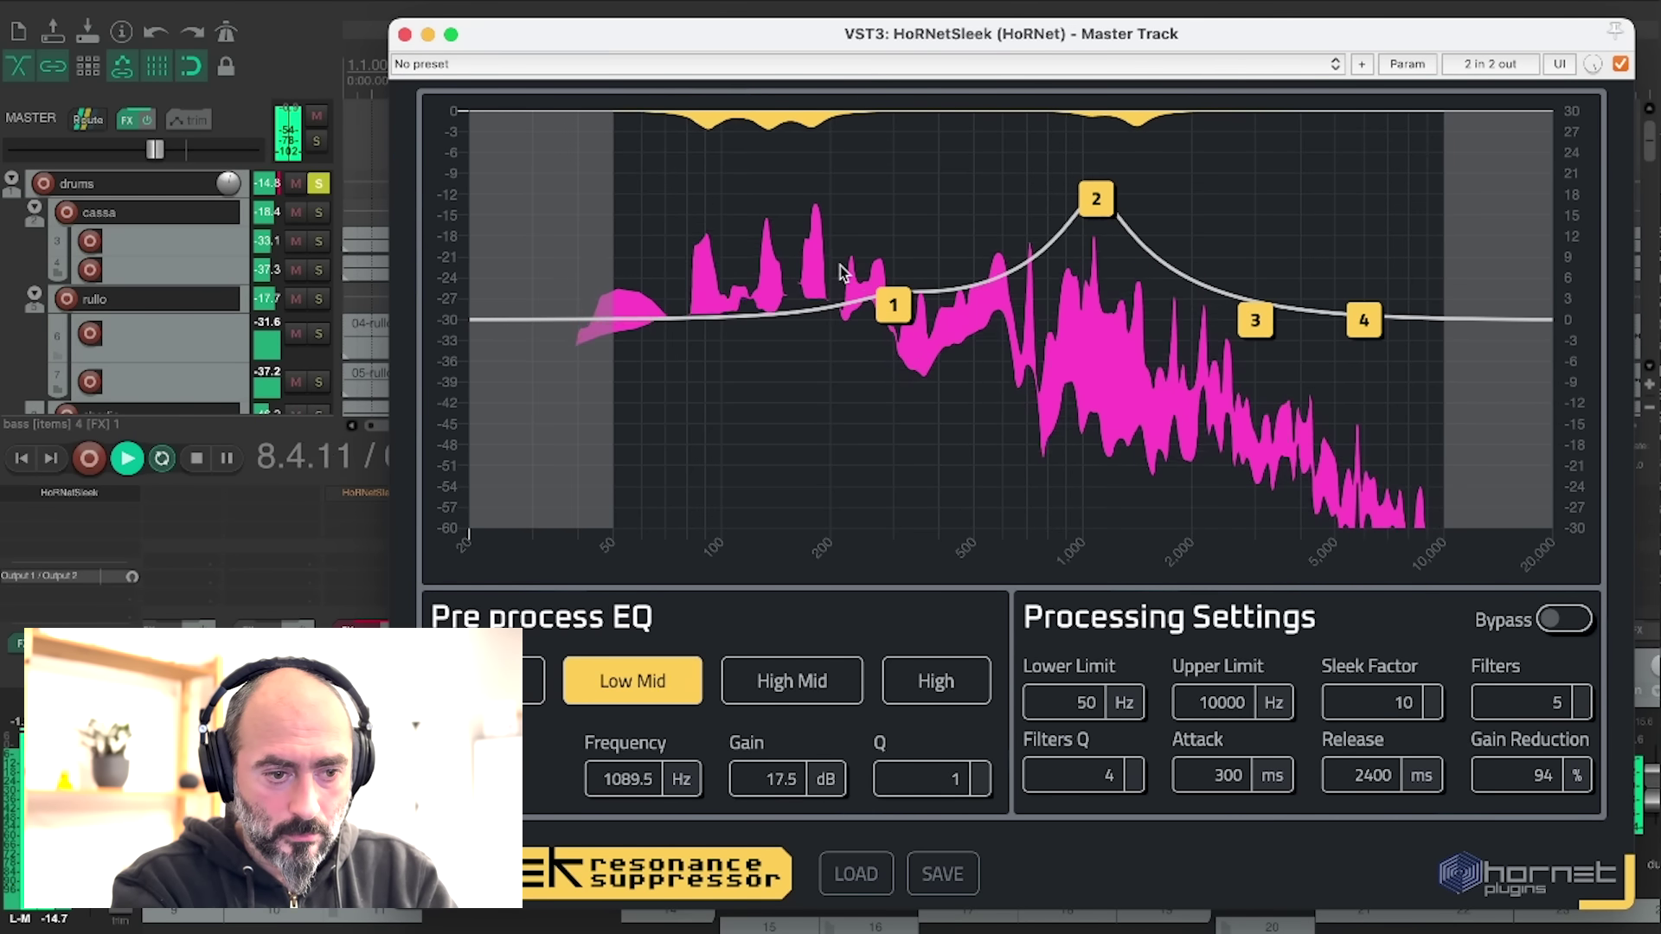
pyautogui.click(894, 303)
pyautogui.moveTo(894, 303); pyautogui.dragTo(823, 395)
pyautogui.press('space')
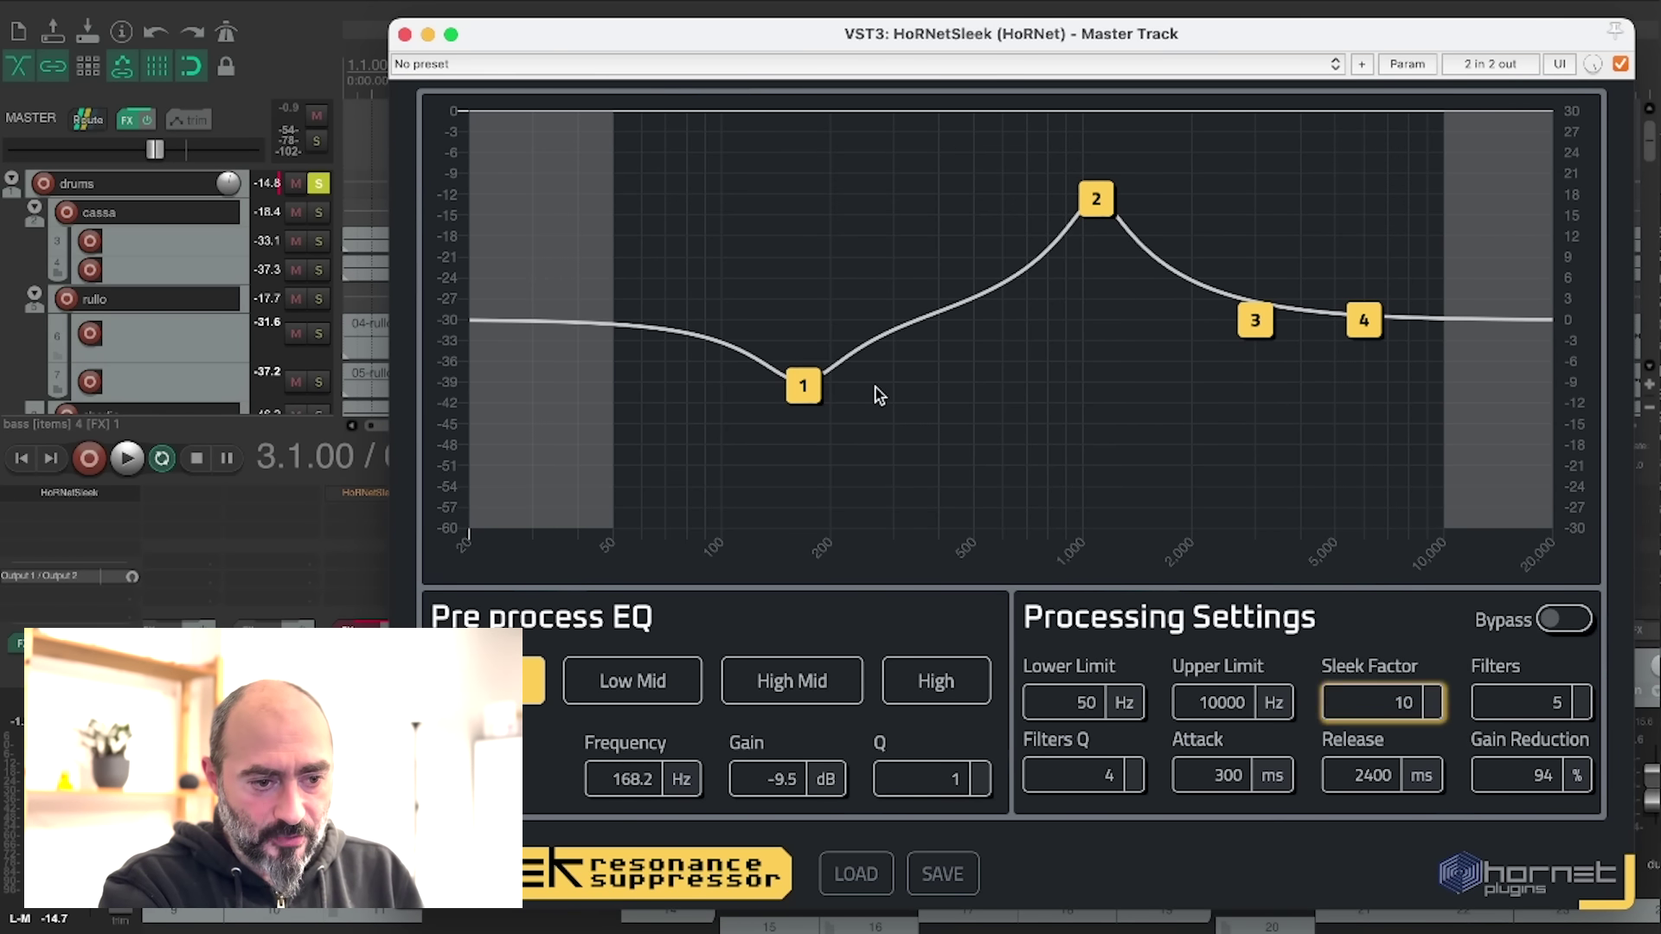
# Disable pre-process EQ bands 1 and 2
pyautogui.doubleClick(802, 385)
pyautogui.click(1093, 182)
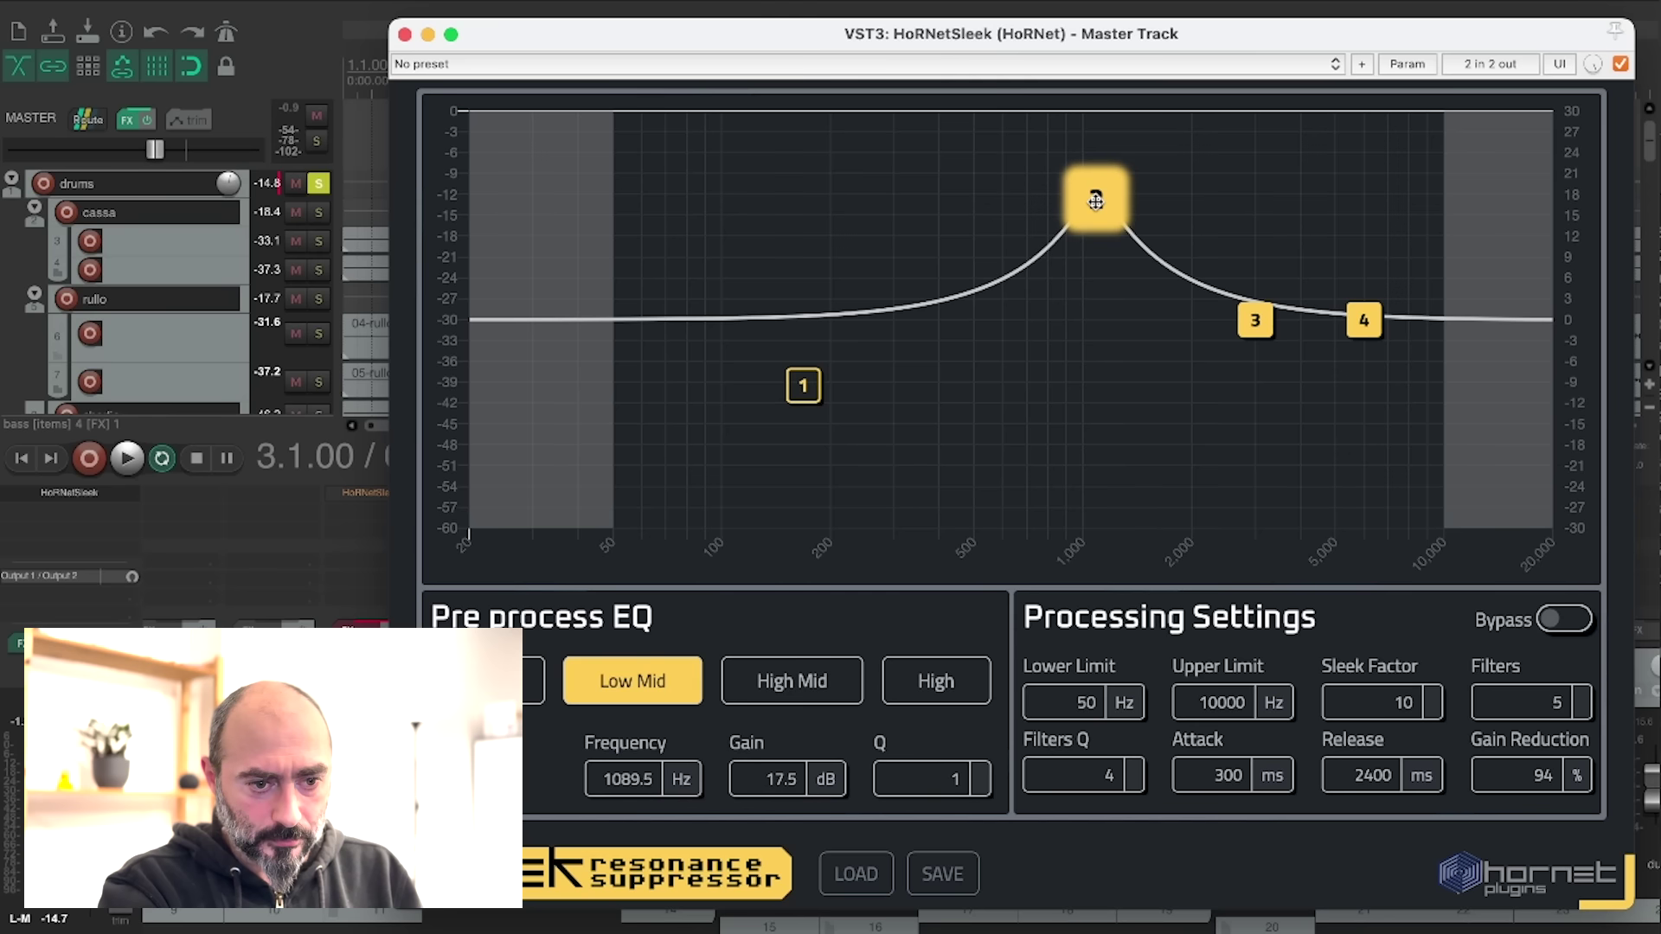
pyautogui.doubleClick(1093, 182)
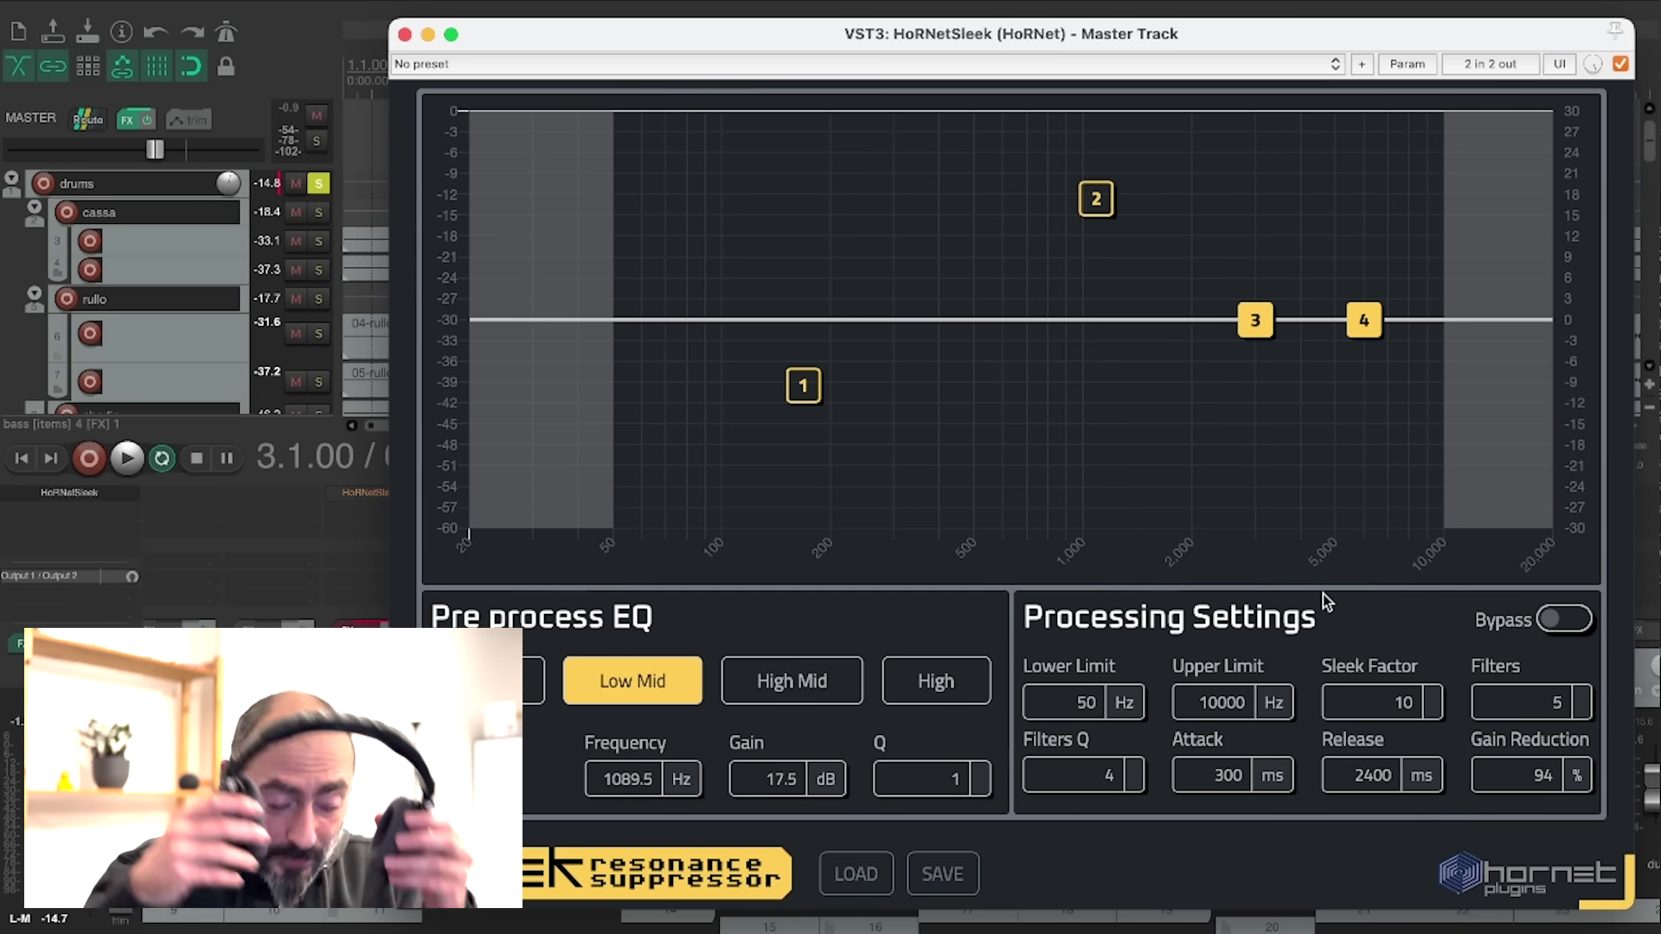
# Play the section and raise the Sleek Factor in increments up to 50
pyautogui.press('space')
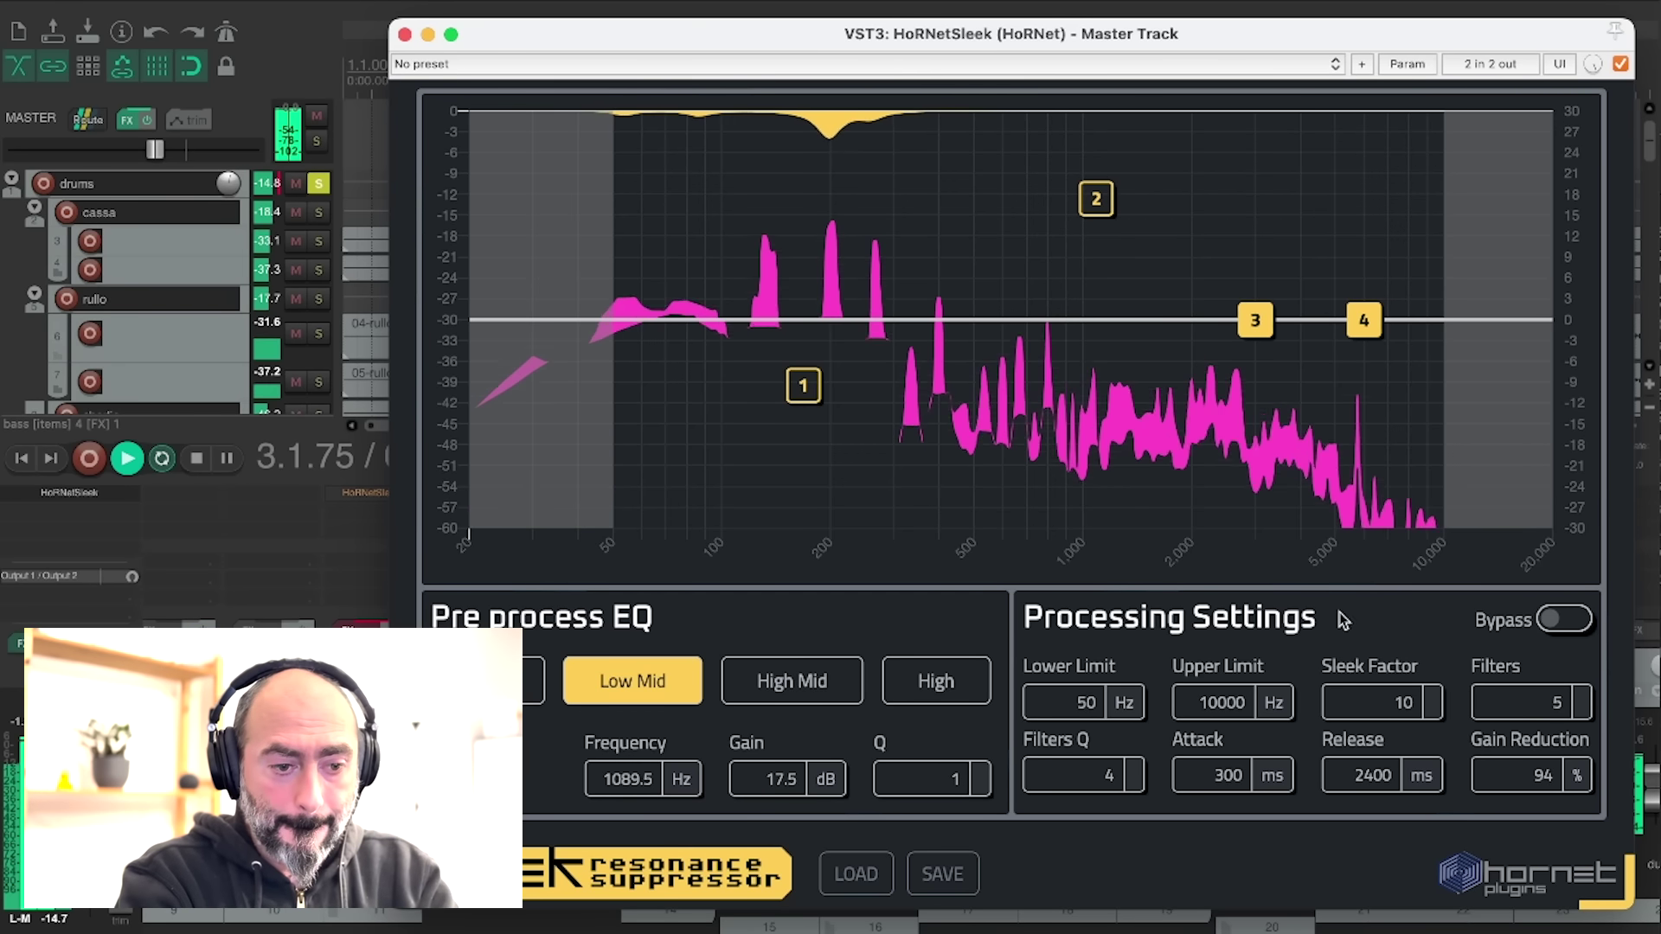
pyautogui.click(1388, 702)
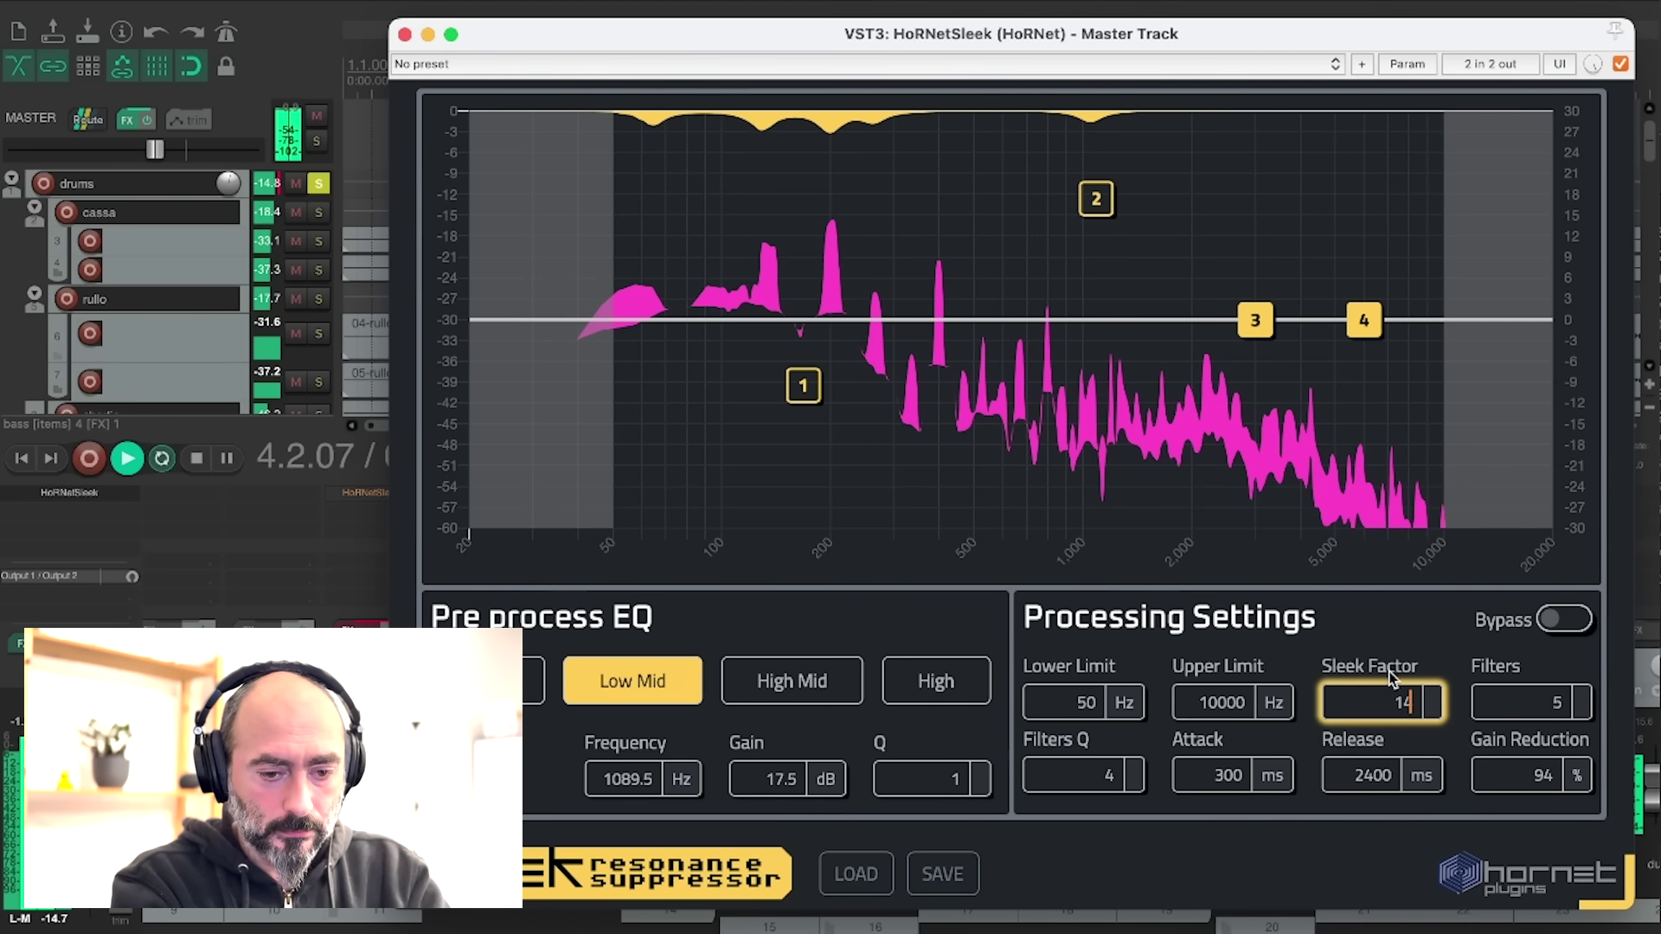
pyautogui.press('BackSpace')
pyautogui.press('BackSpace')
pyautogui.write('23')
pyautogui.press('BackSpace')
pyautogui.press('BackSpace')
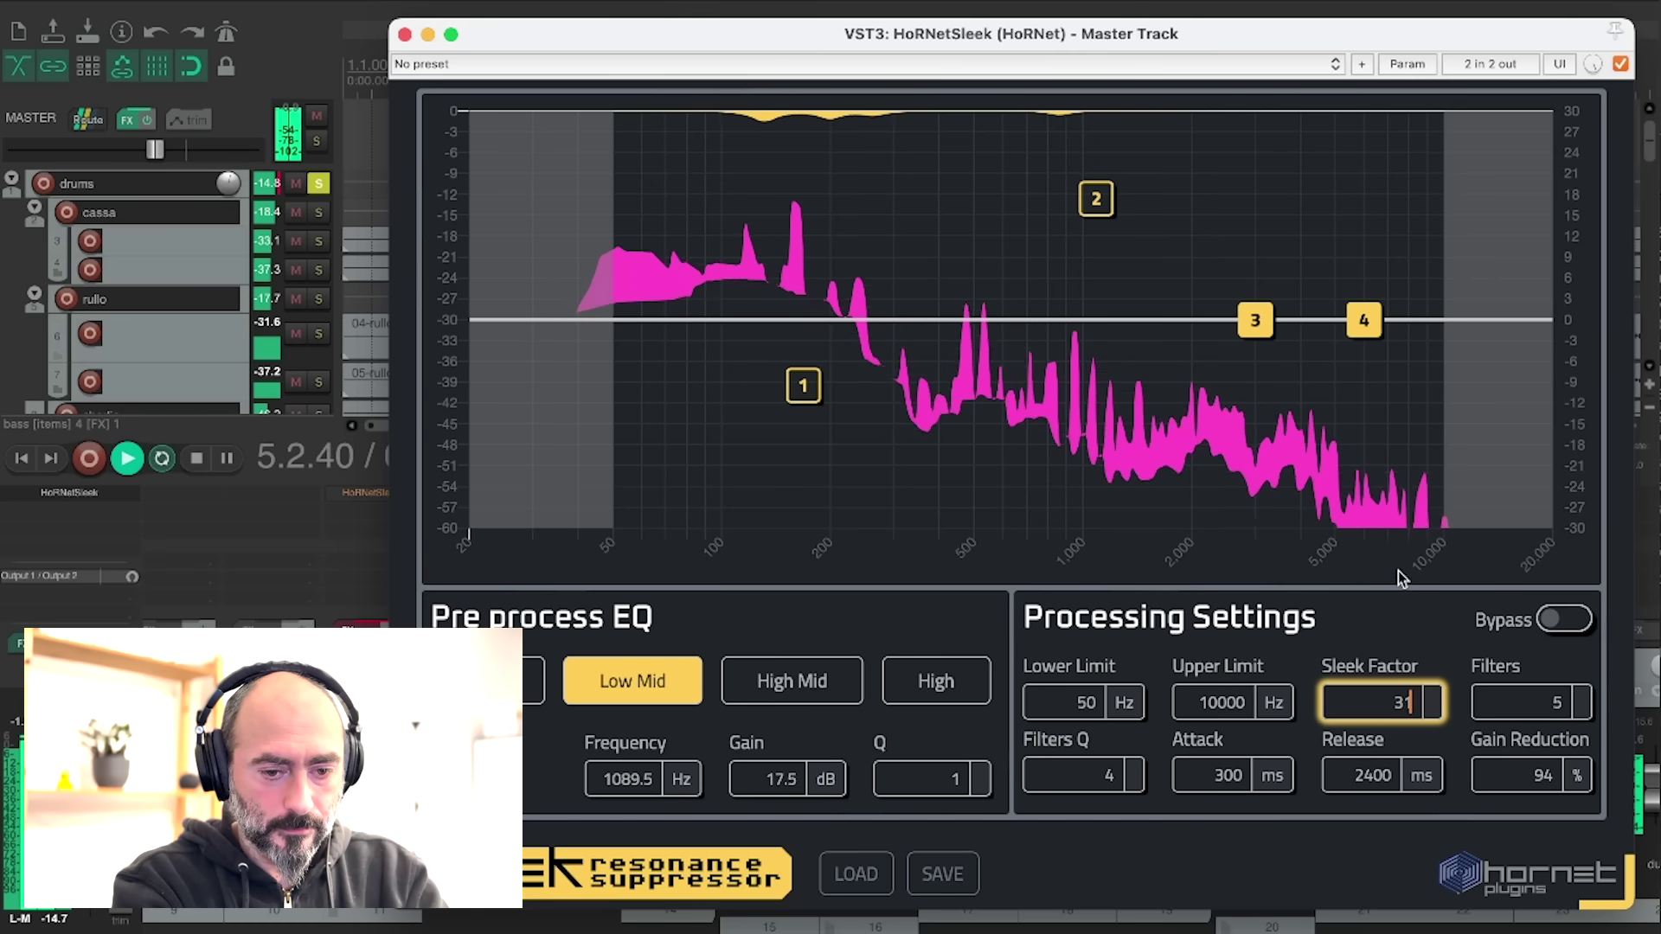
pyautogui.write('50')
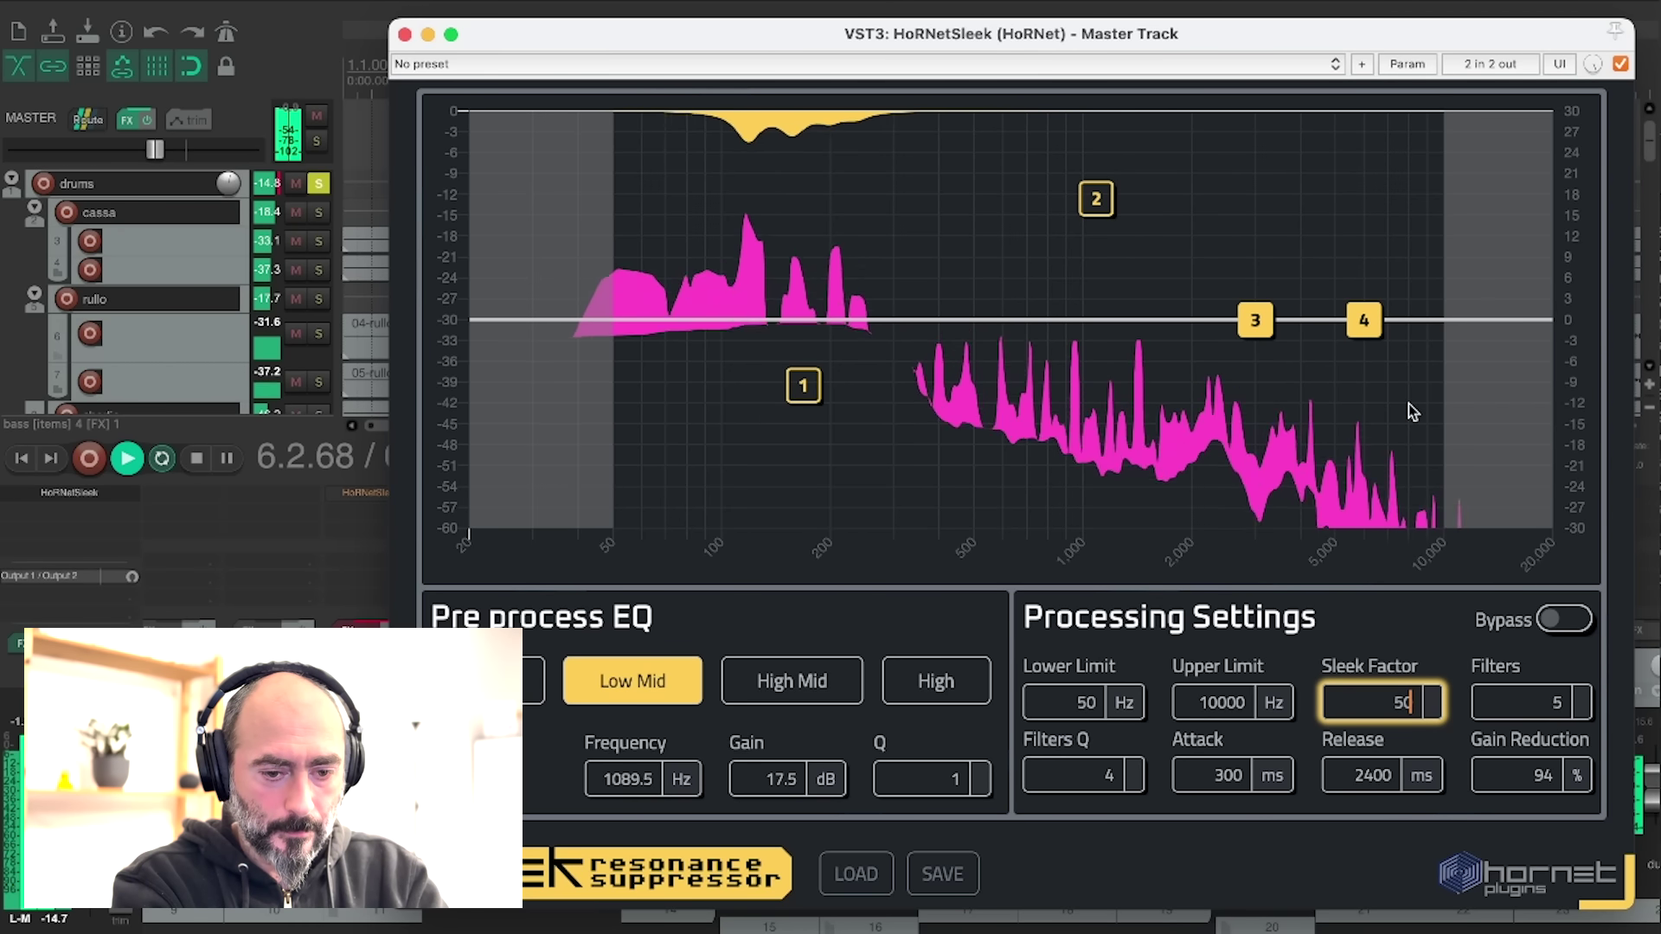
# Select pre-process EQ band 4 and lower the Sleek Factor to 24 and on to 2 during playback
pyautogui.press('Return')
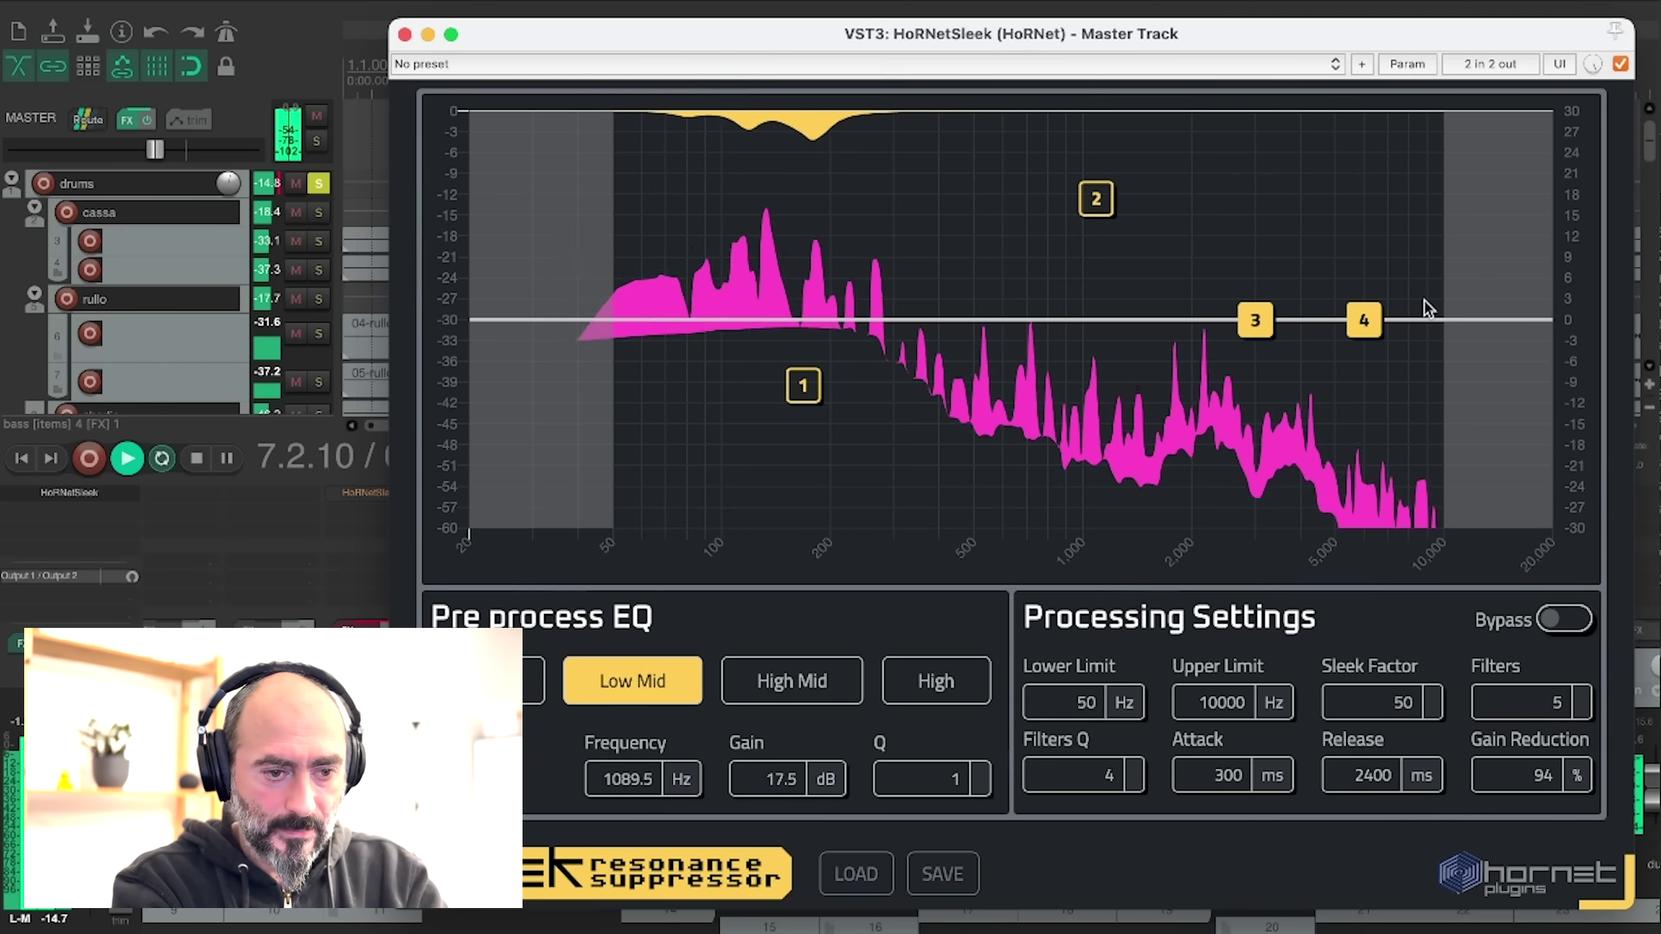
pyautogui.click(1364, 320)
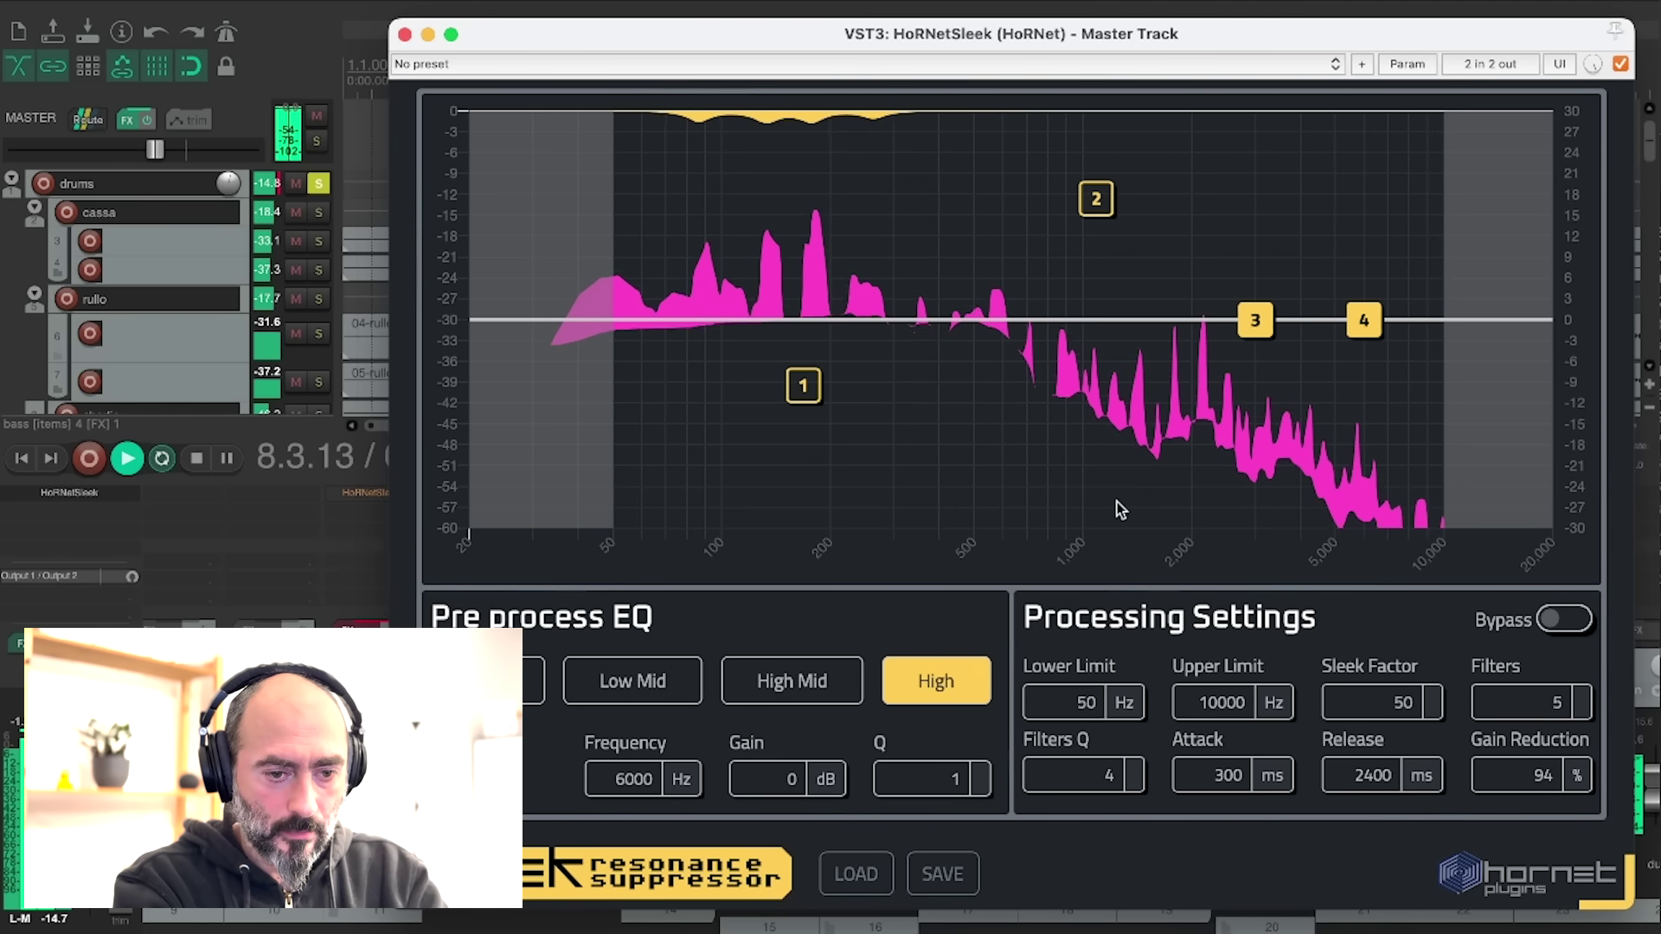
pyautogui.doubleClick(1382, 702)
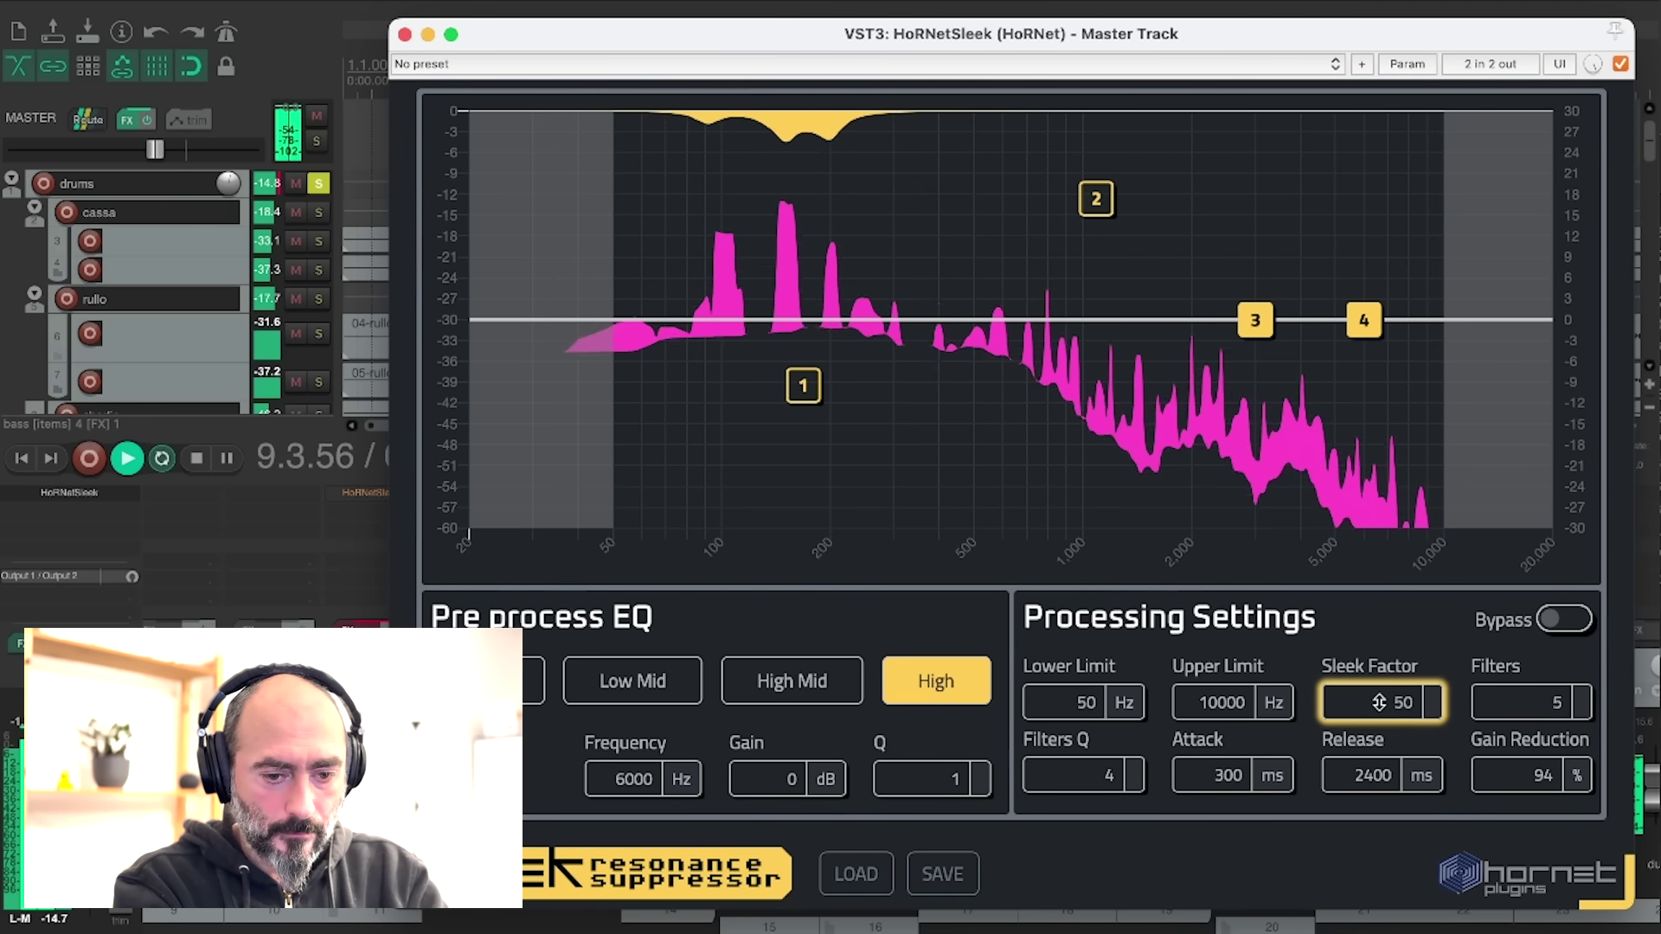
pyautogui.write('25')
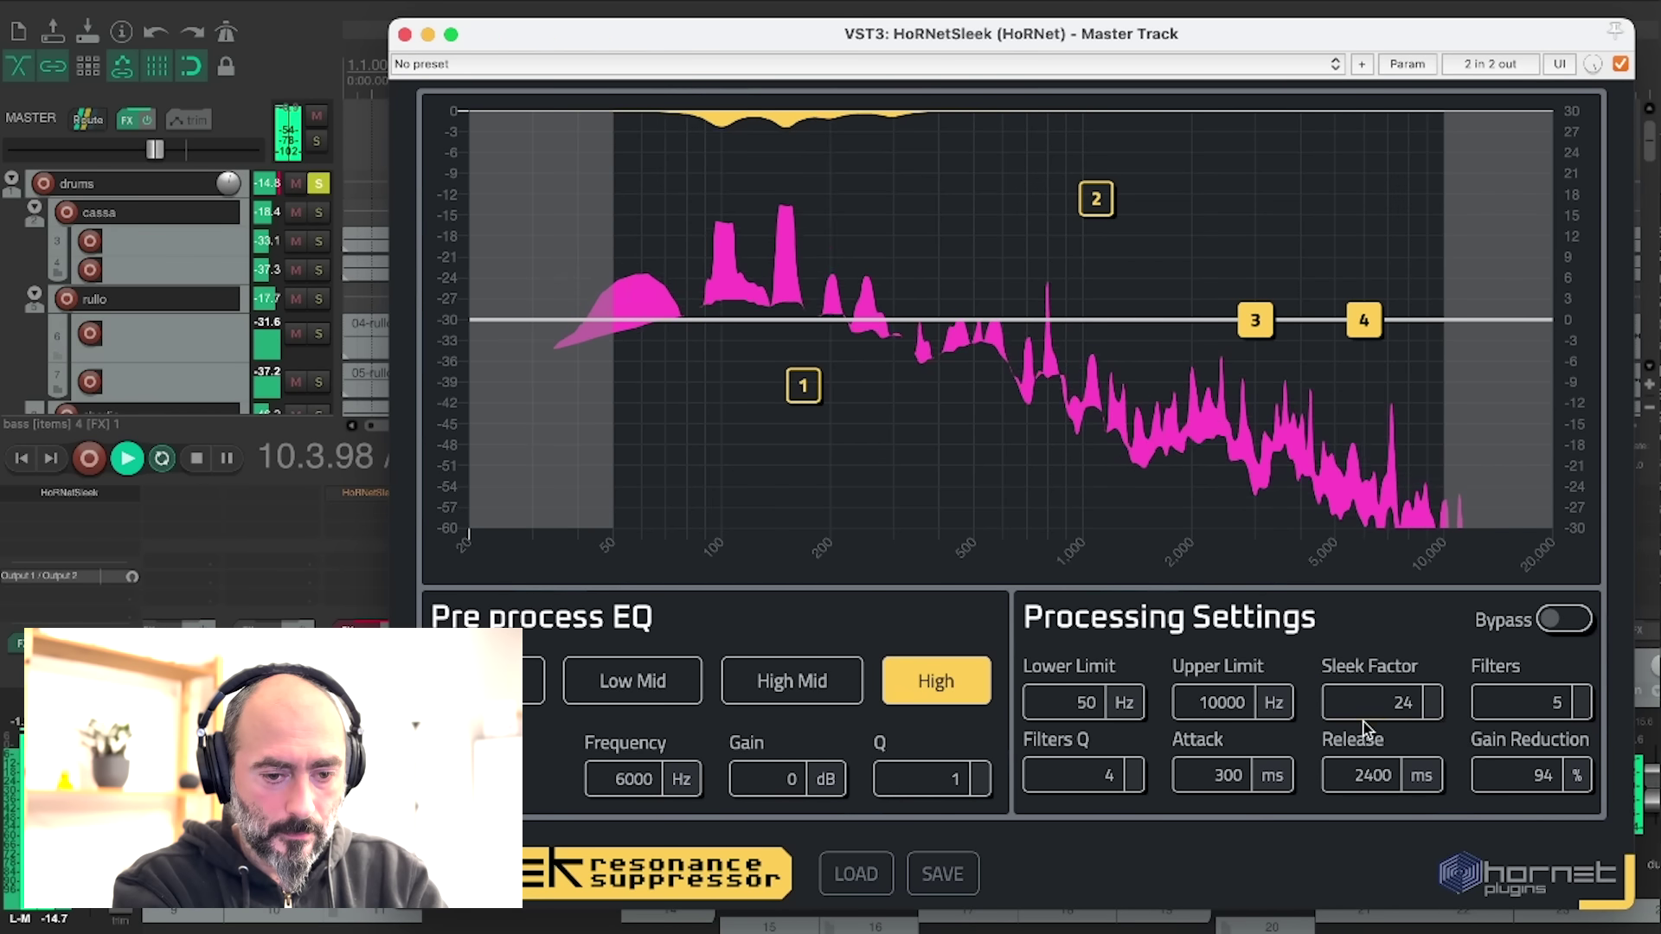
pyautogui.press('BackSpace')
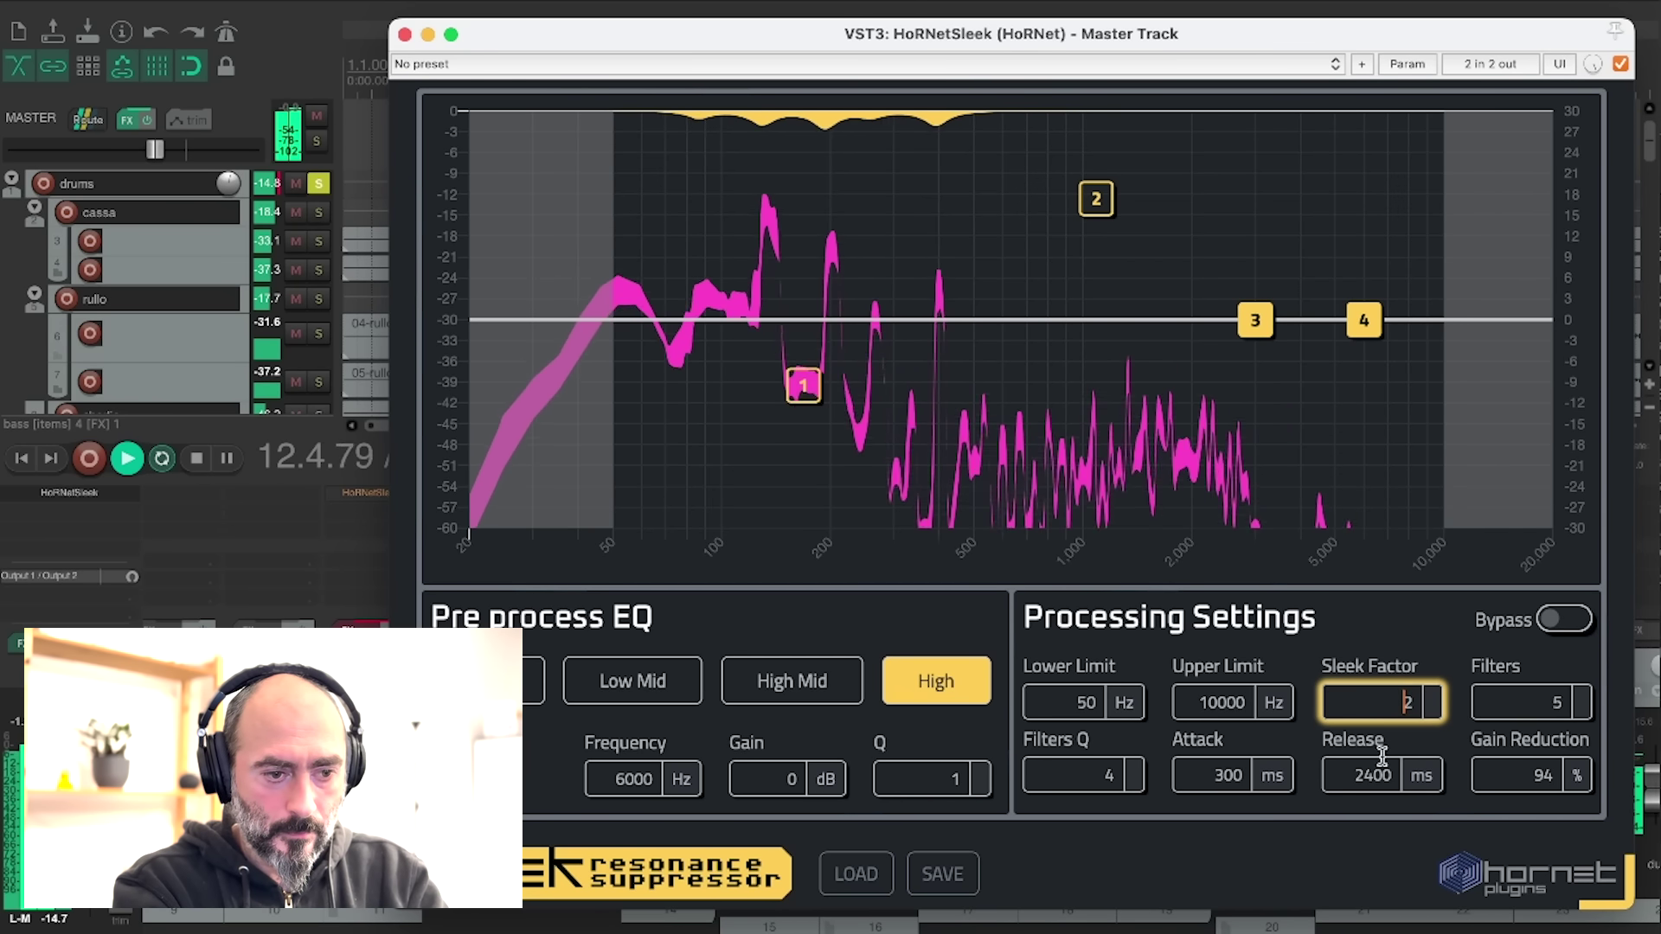
pyautogui.press('Return')
# Raise the Sleek Factor in increments back up to 50 and stop playback
pyautogui.click(1384, 673)
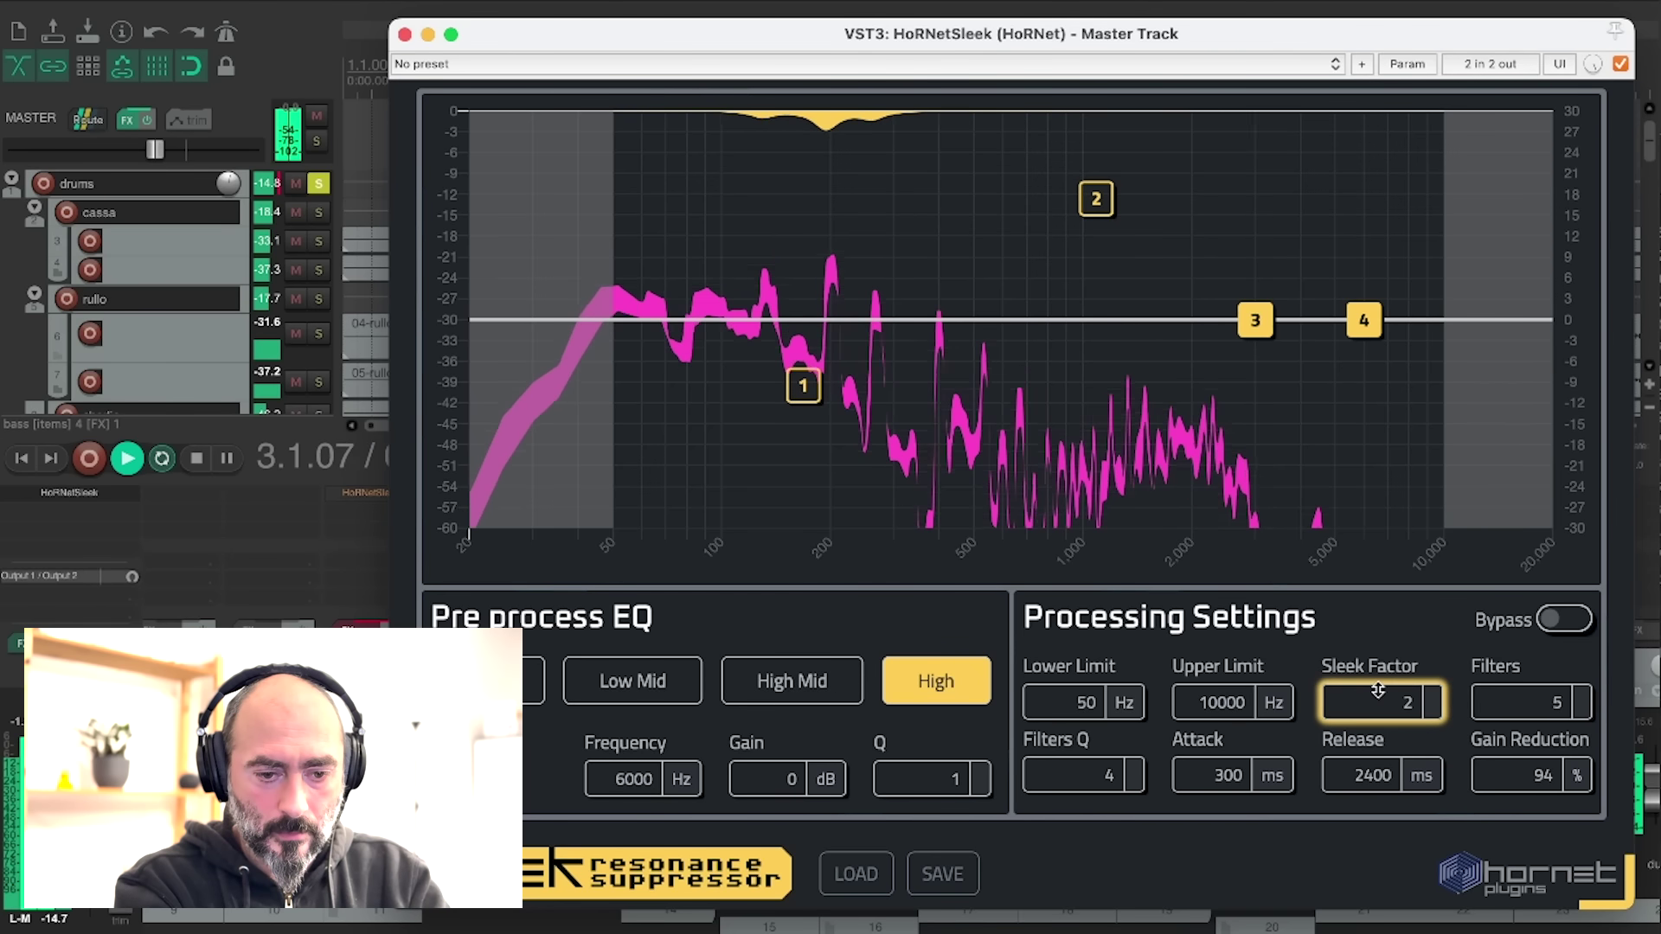
pyautogui.write('0')
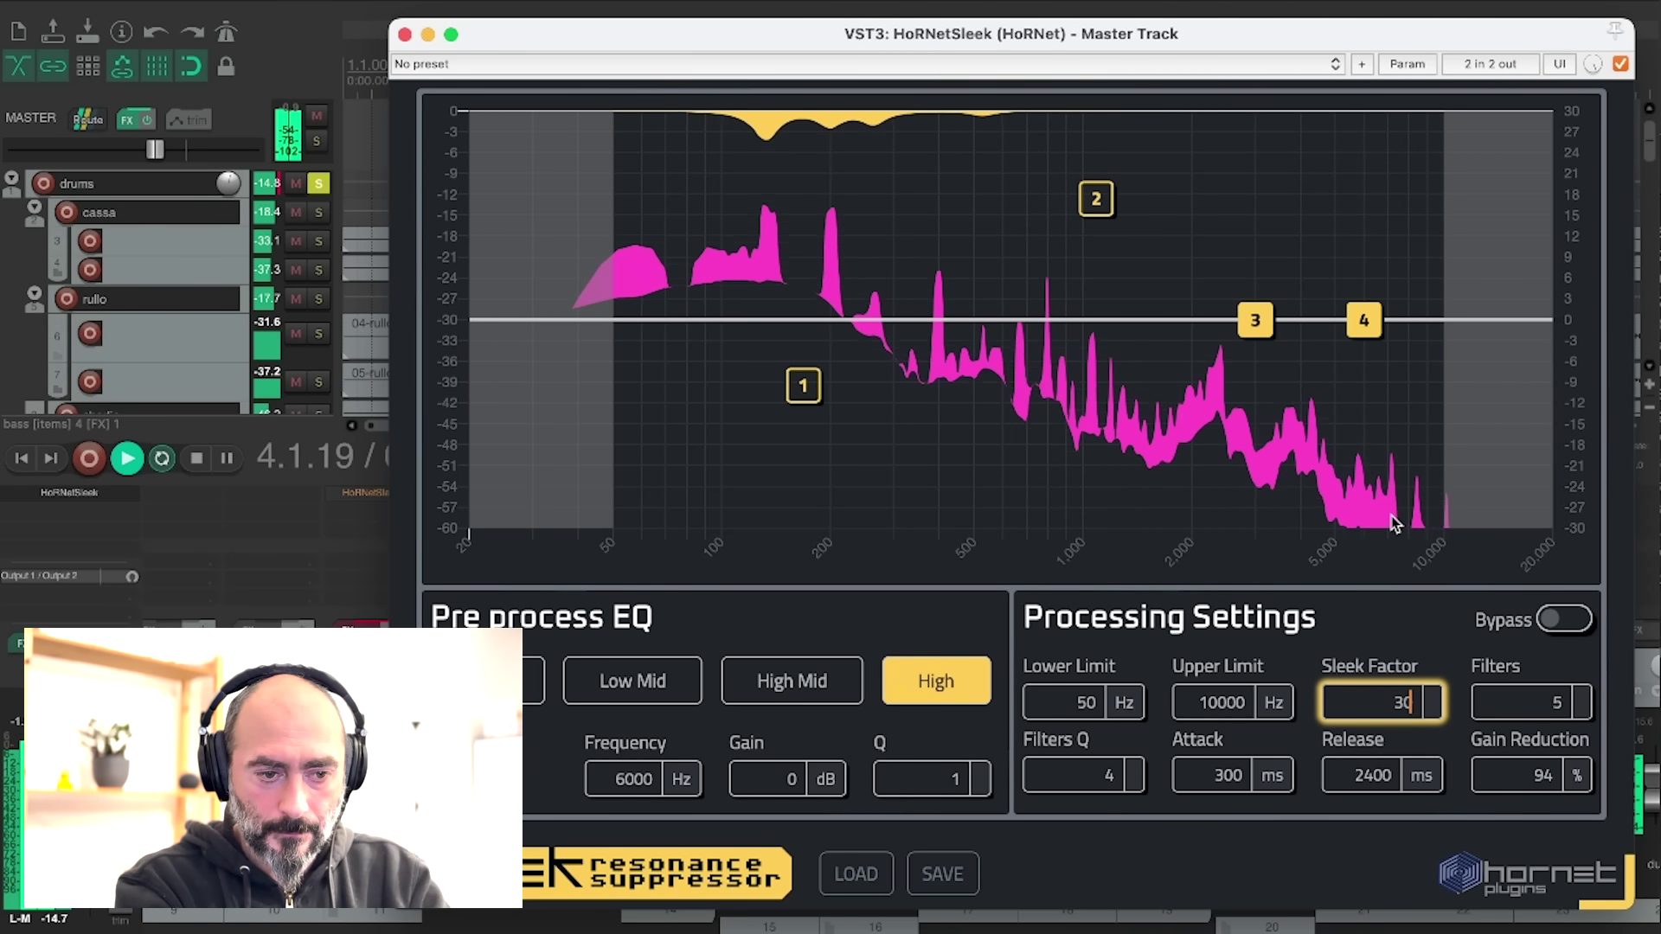
pyautogui.press('BackSpace')
pyautogui.press('BackSpace')
pyautogui.write('47')
pyautogui.press('BackSpace')
pyautogui.press('BackSpace')
pyautogui.write('50')
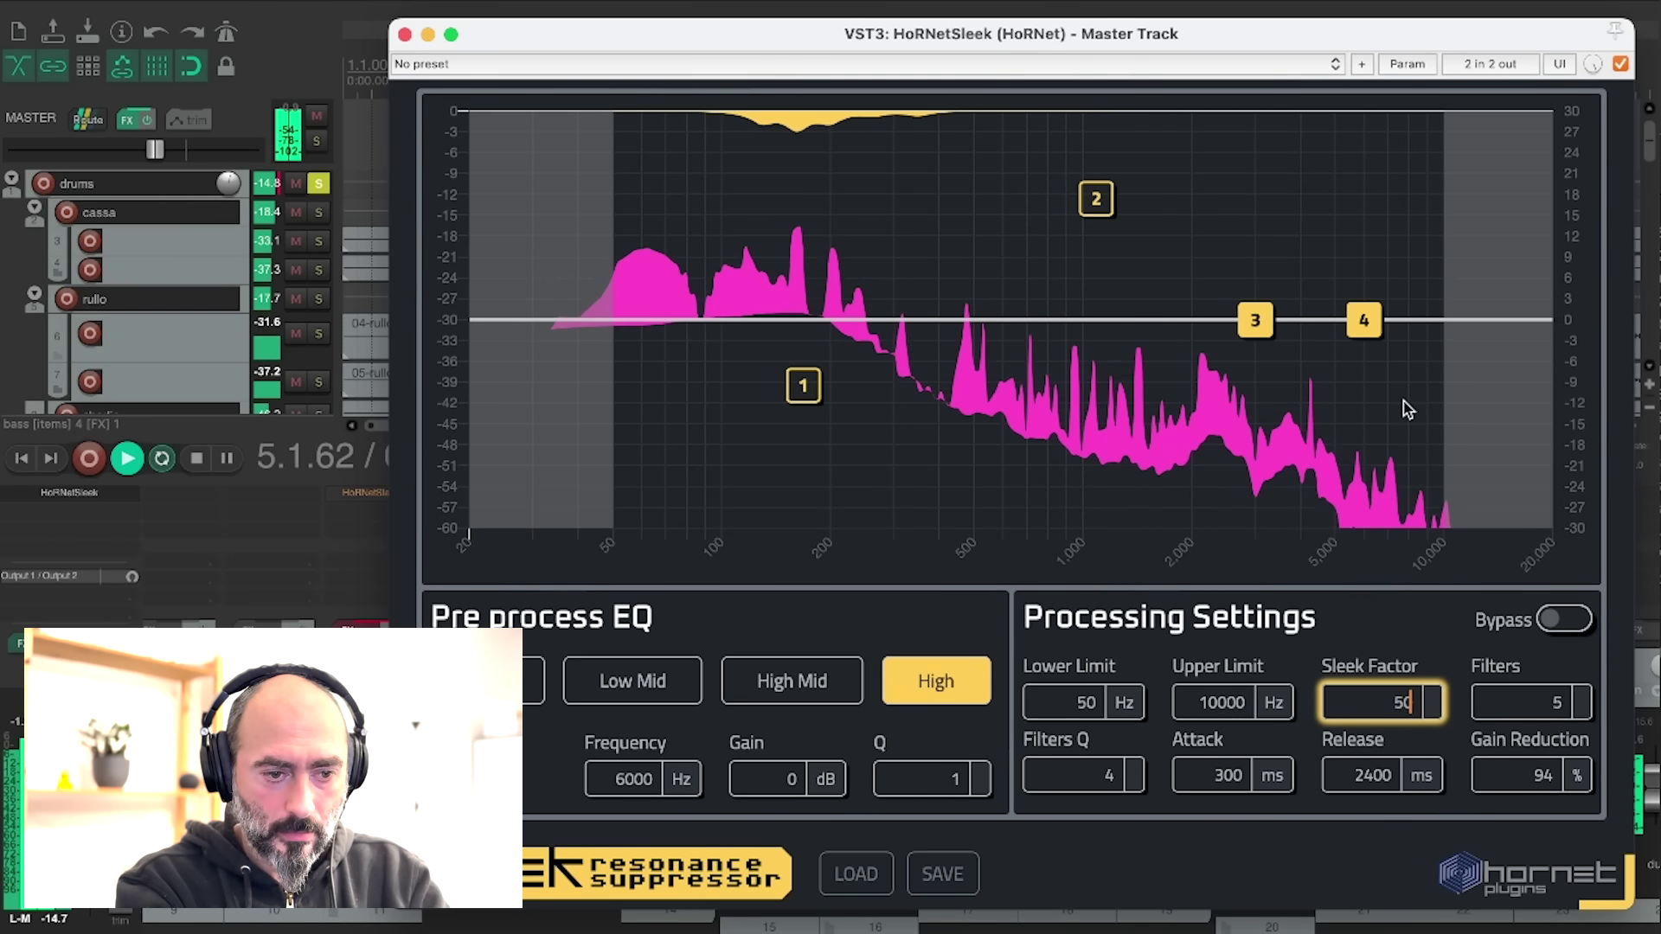
pyautogui.press('Return')
pyautogui.press('space')
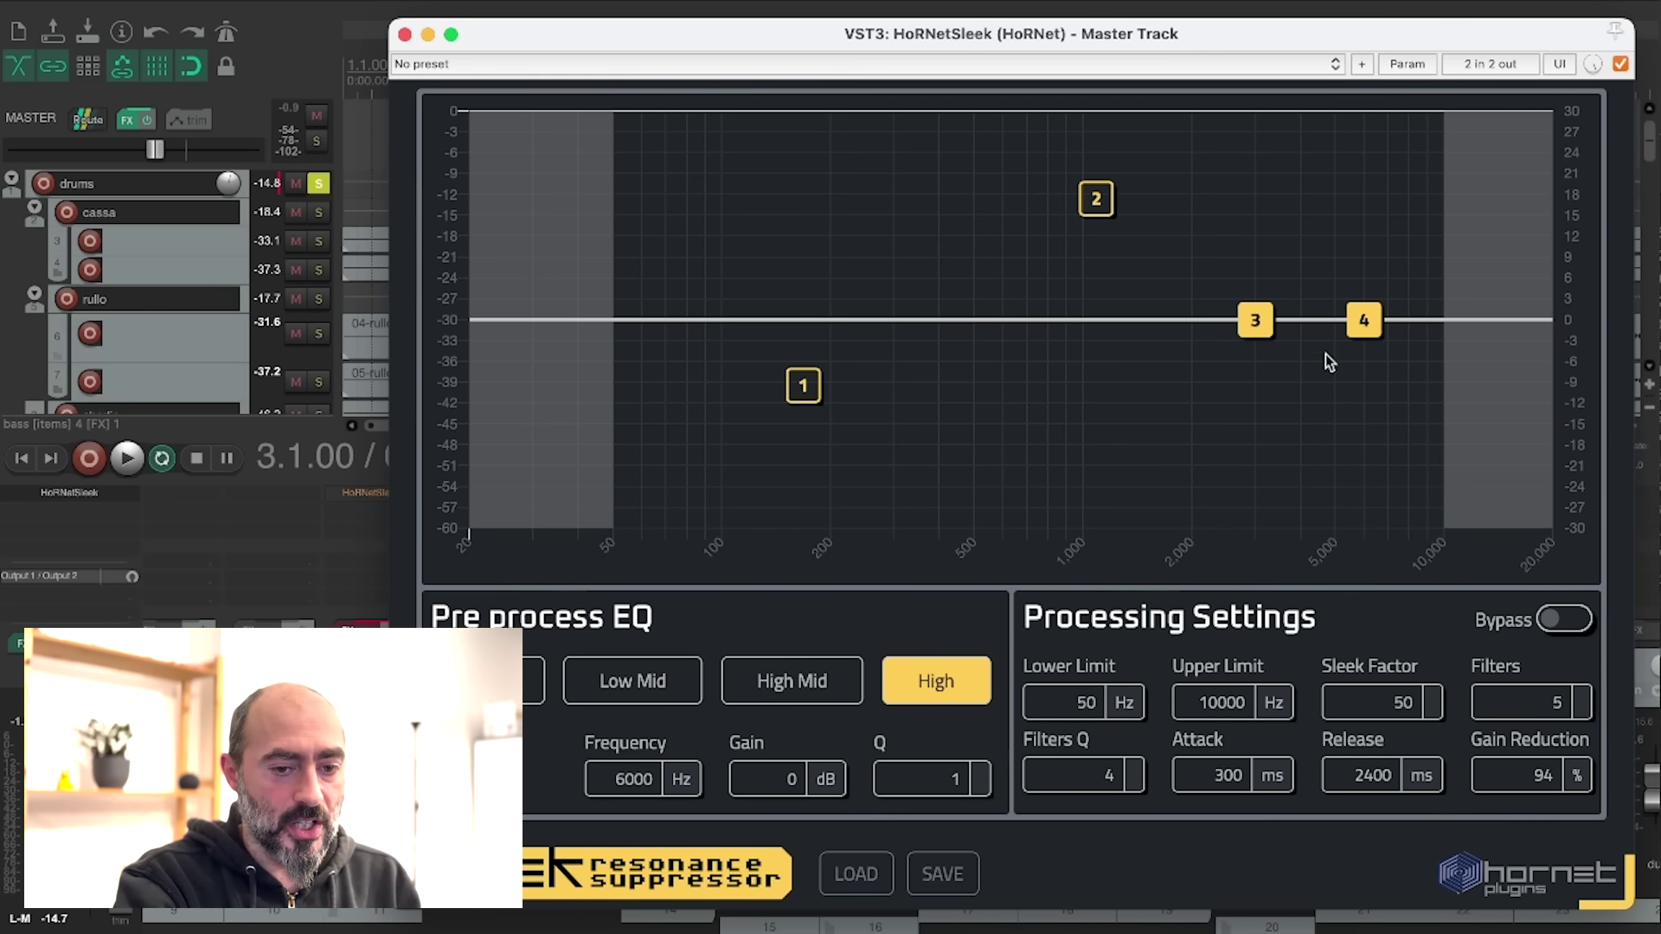
# Boost pre-process EQ band 4 by about 17.5 dB at 5007.2 Hz, fine-tuning it with playback running
pyautogui.moveTo(1363, 320); pyautogui.dragTo(1354, 197)
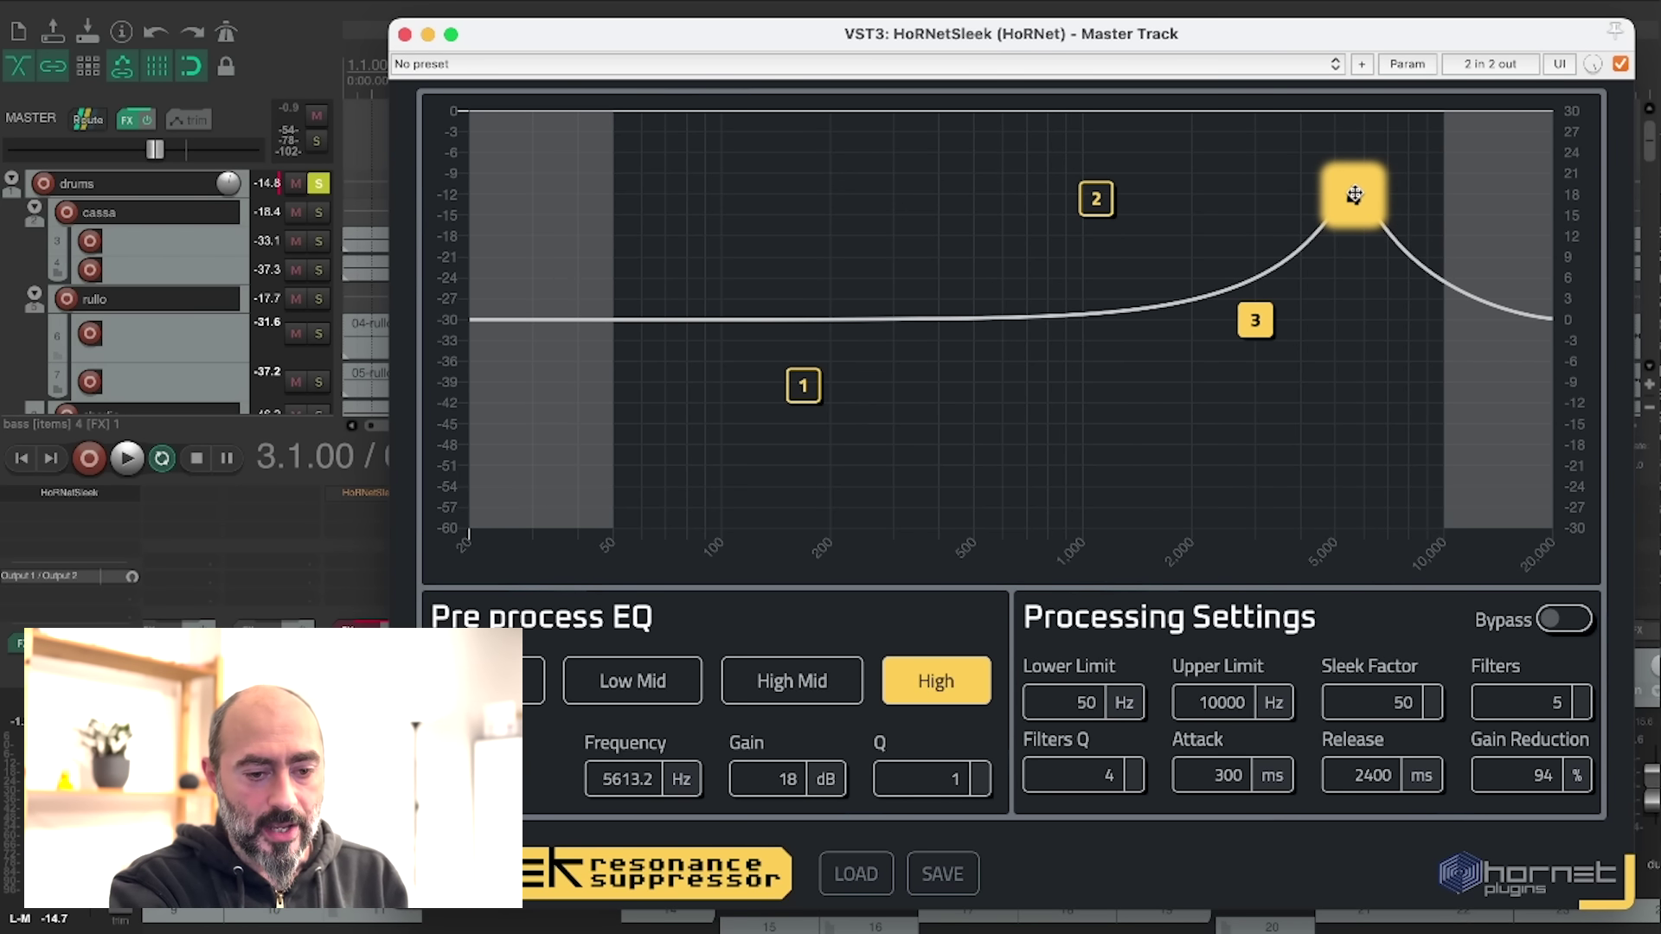
pyautogui.press('space')
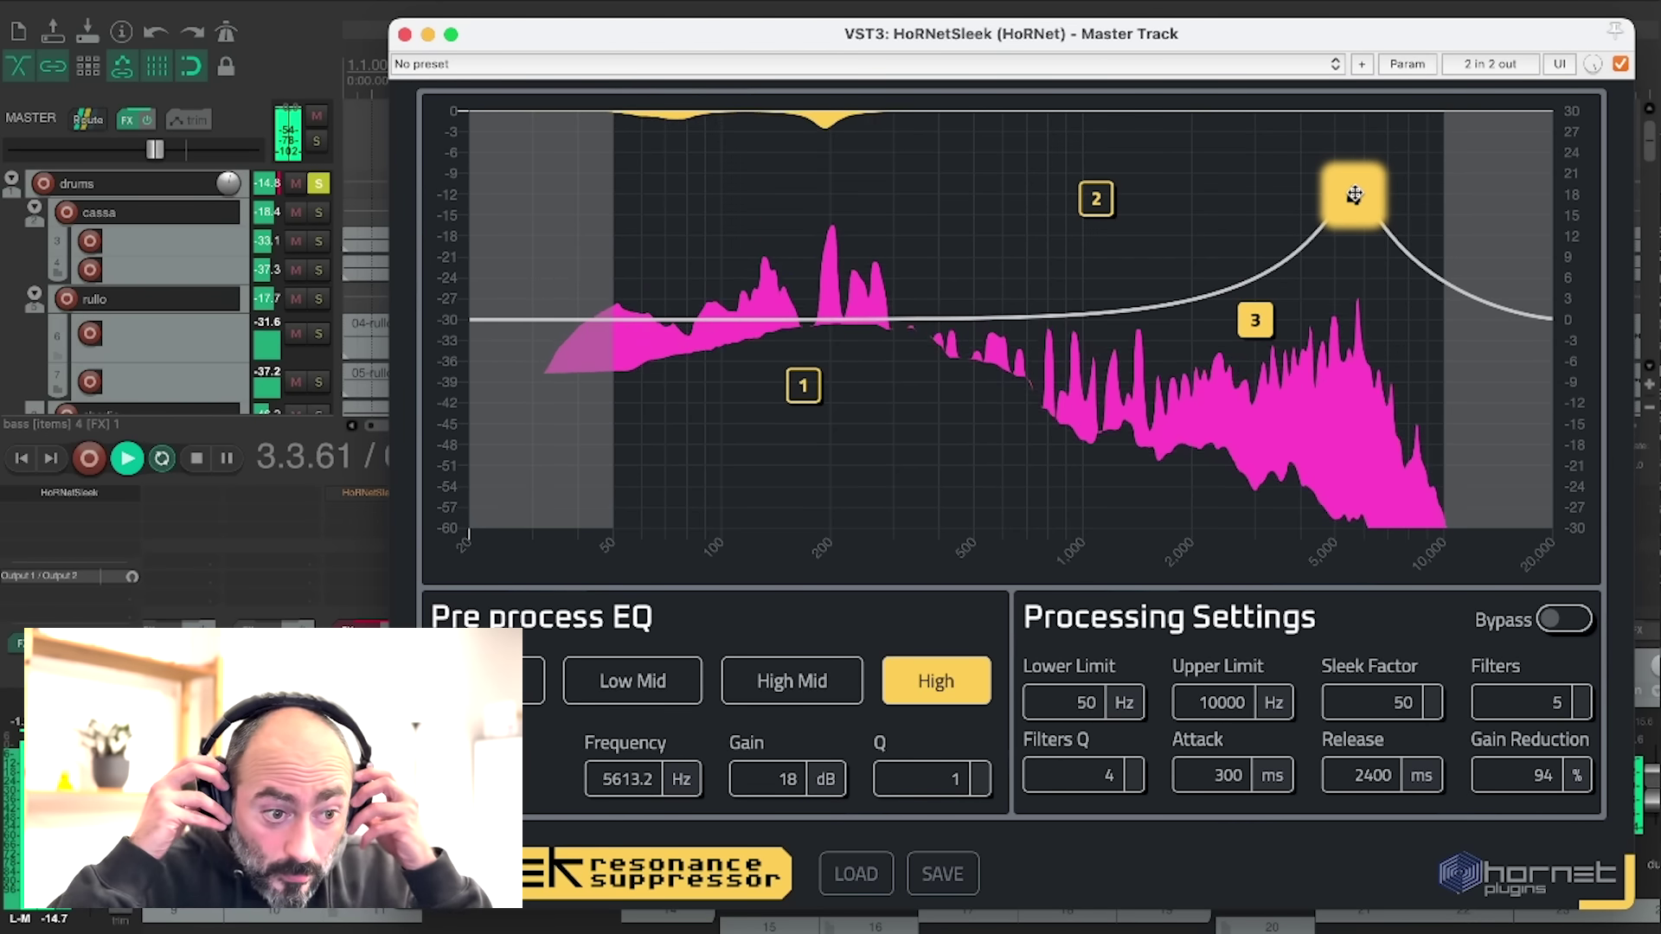
pyautogui.moveTo(1355, 195)
pyautogui.mouseDown()
pyautogui.moveTo(1357, 173)
pyautogui.moveTo(1339, 178)
pyautogui.mouseUp()
# Re-enable the low-frequency cut of pre-process EQ band 1 and reselect band 4 during playback
pyautogui.click(805, 385)
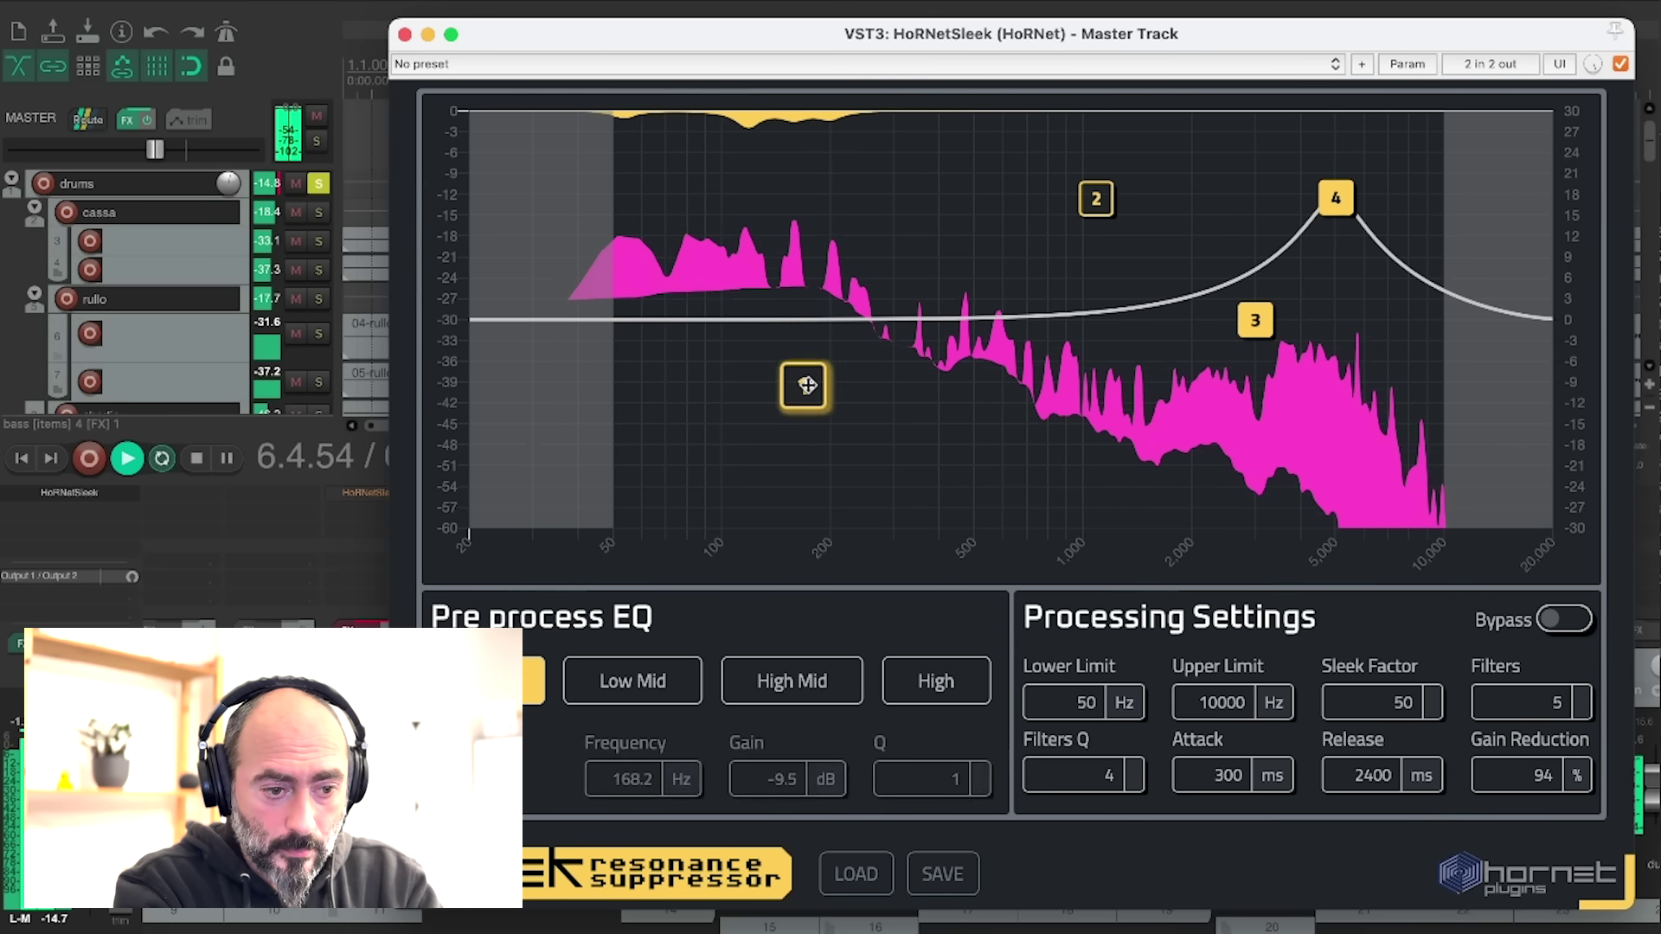
pyautogui.click(1255, 320)
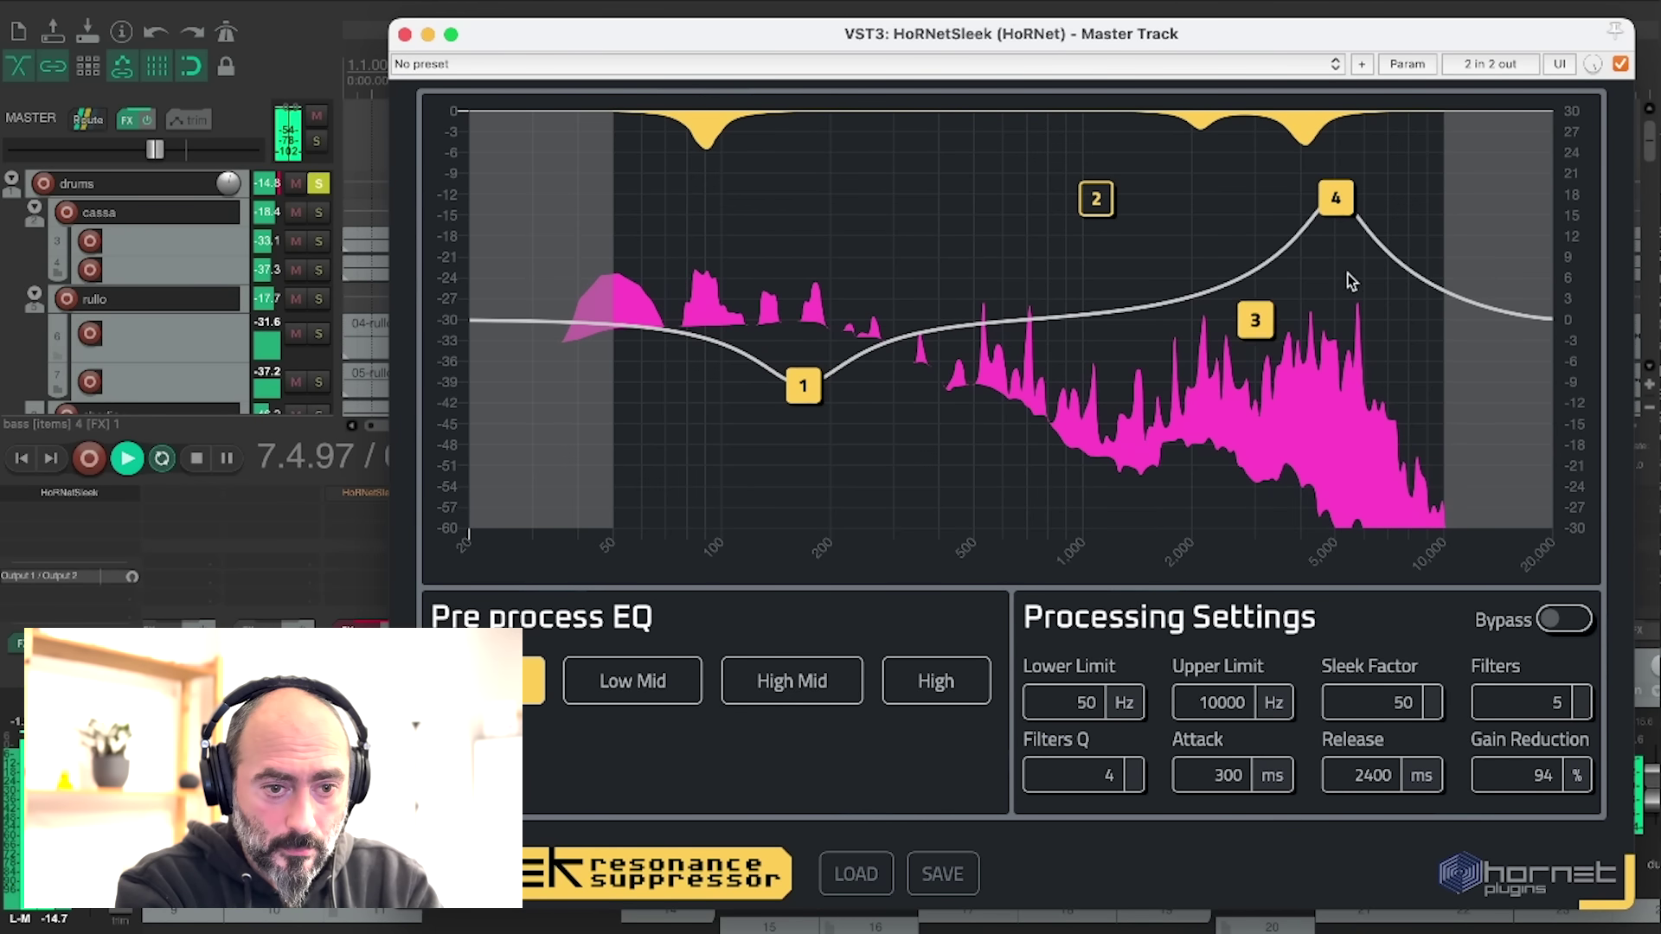
pyautogui.click(1324, 197)
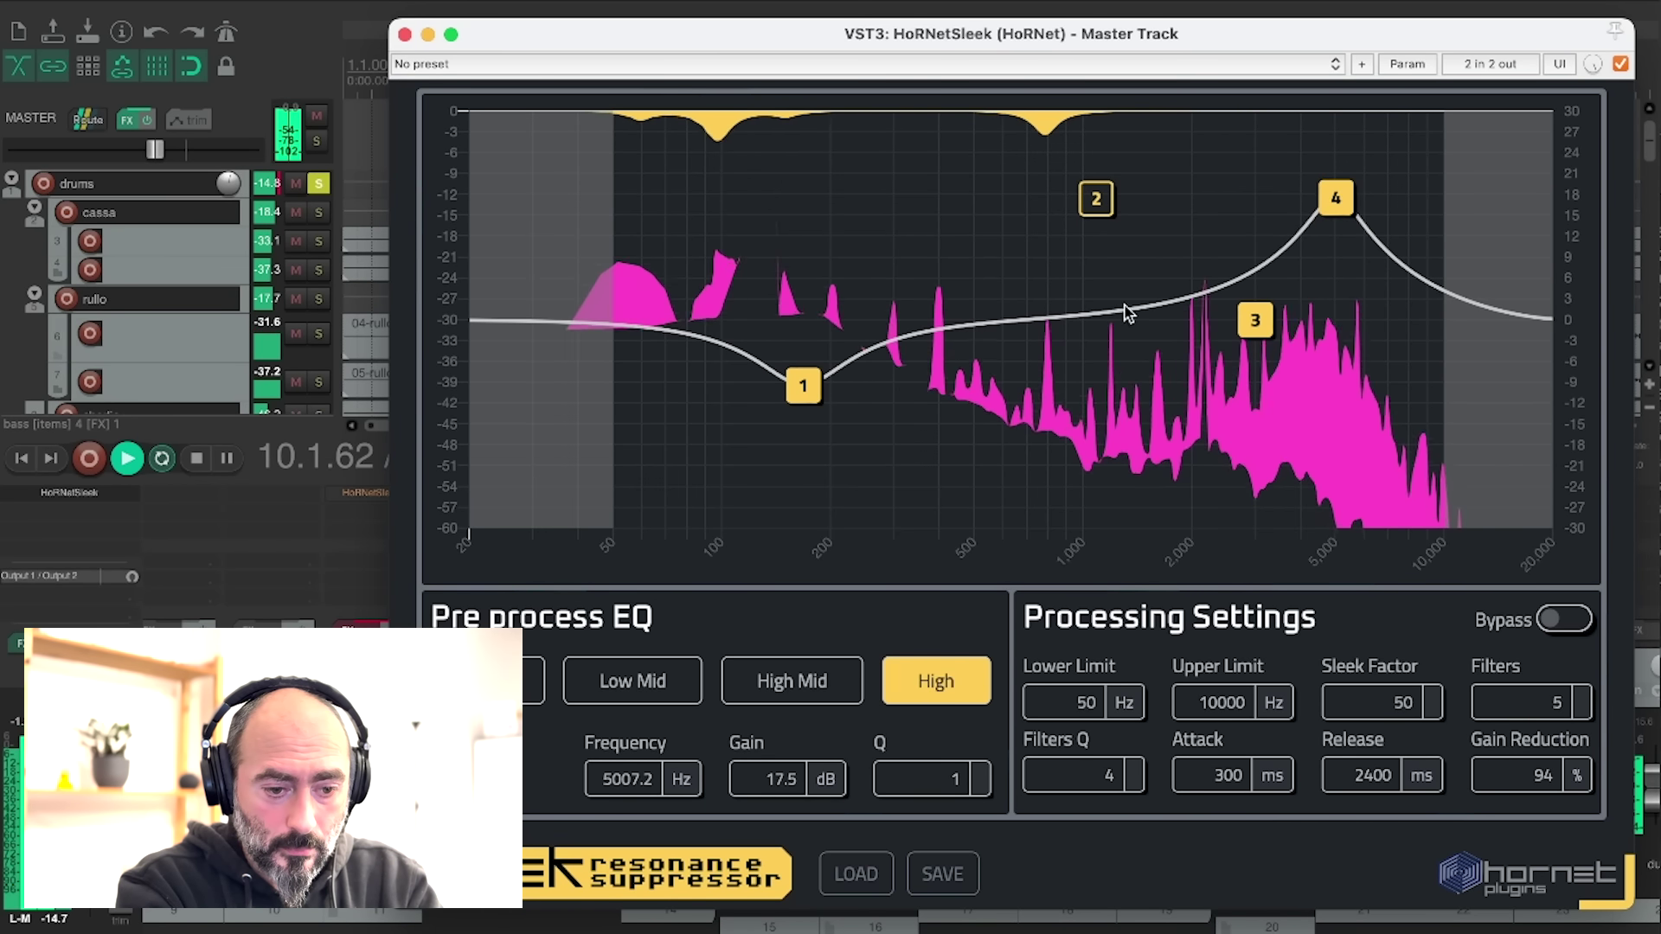
# Lower Filters Q to 1 during playback, raise it to 12 for comparison, and stop playback
pyautogui.moveTo(1065, 771); pyautogui.dragTo(1073, 884)
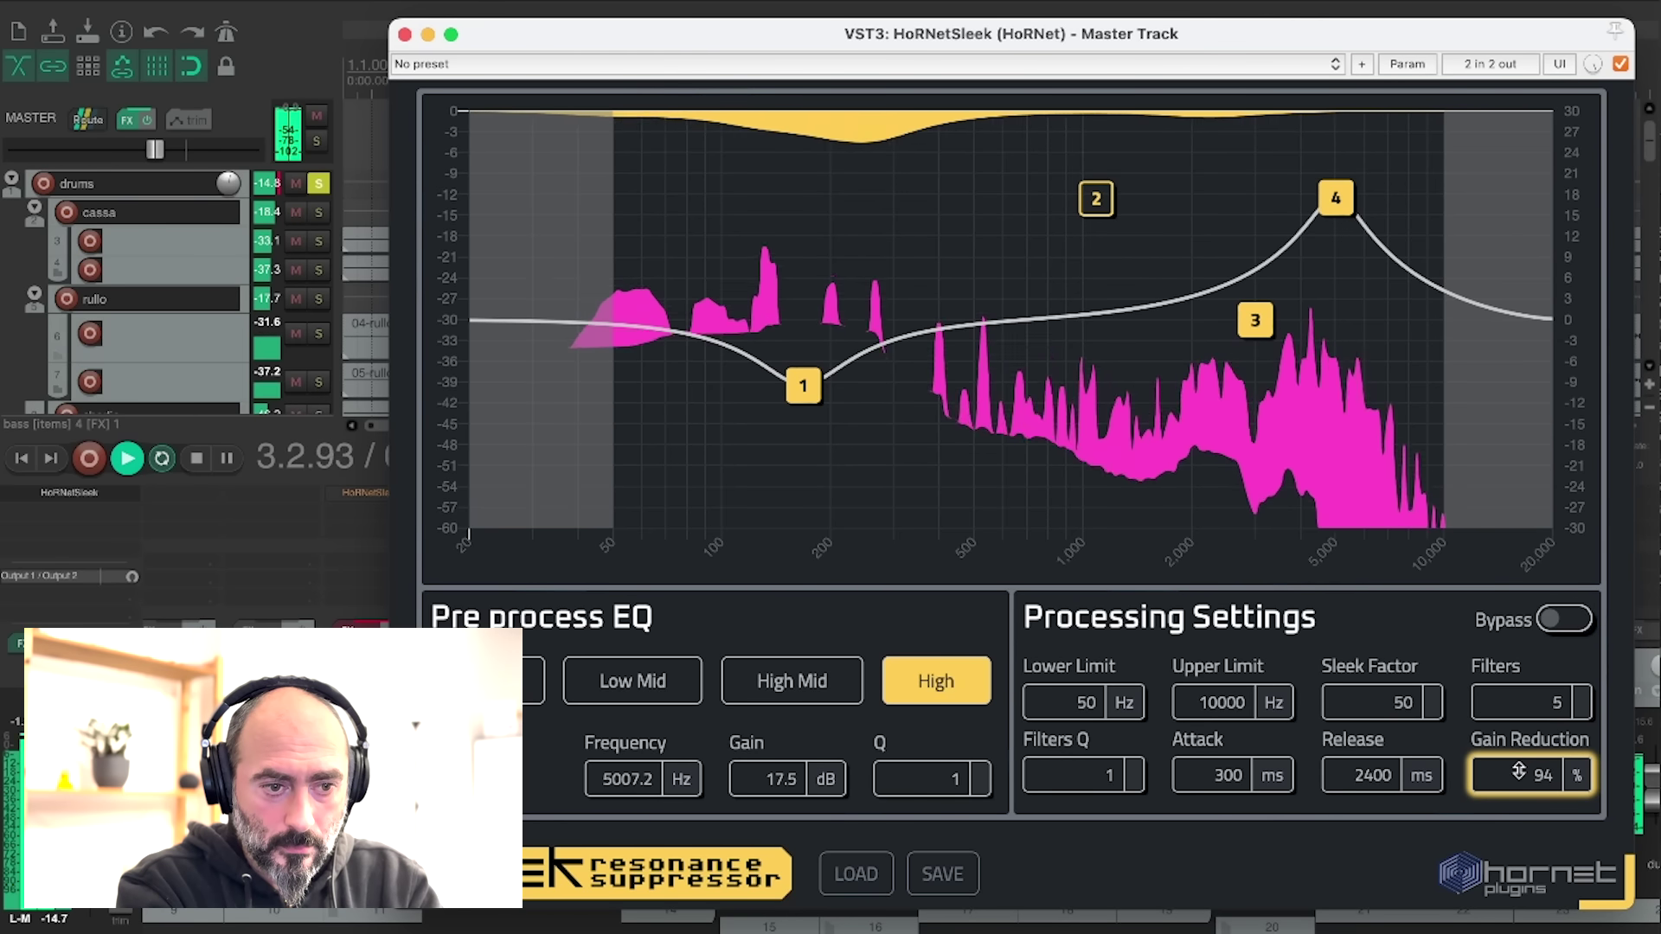
pyautogui.doubleClick(1111, 772)
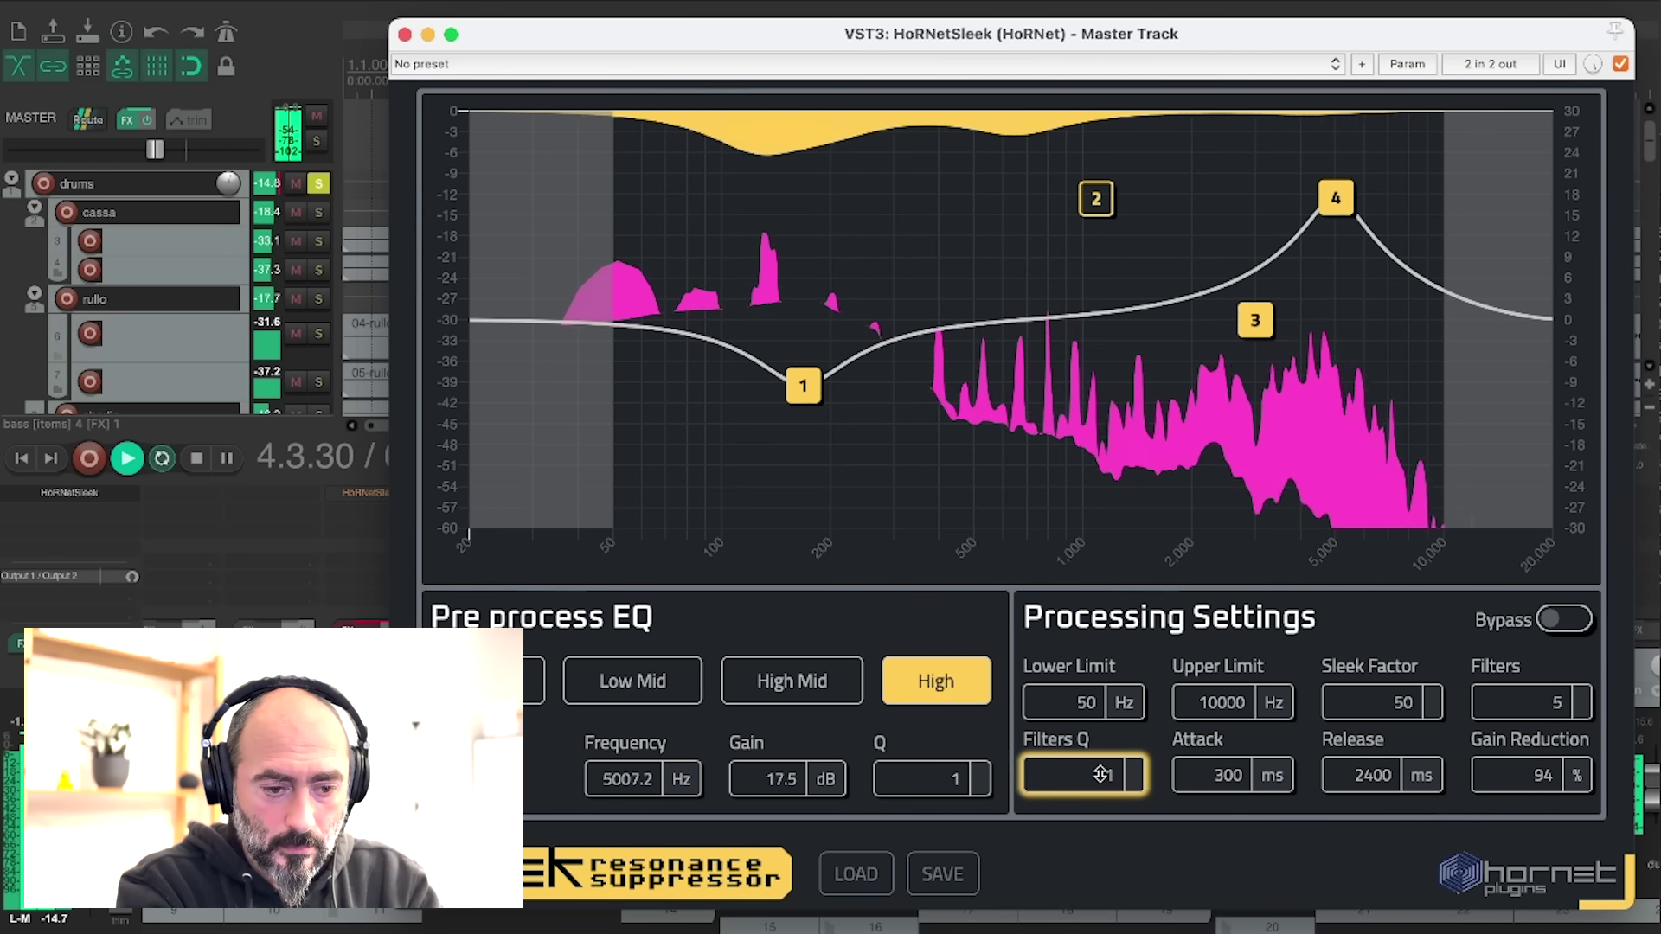
pyautogui.write('2.')
pyautogui.moveTo(1111, 742); pyautogui.dragTo(1128, 232)
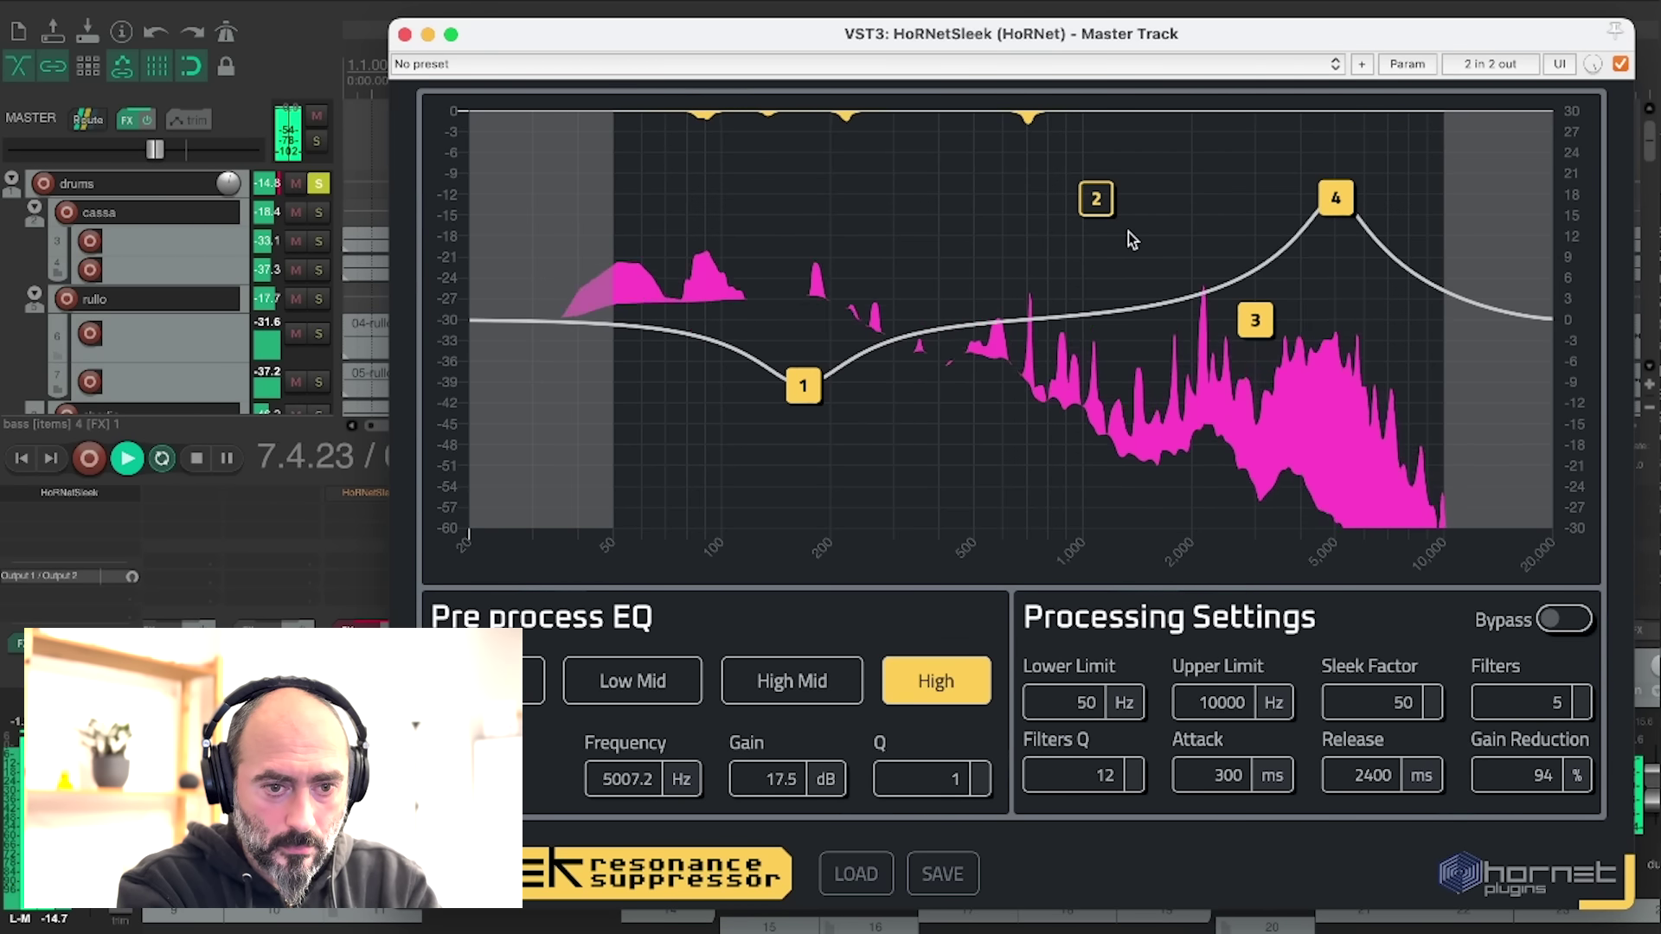
pyautogui.press('space')
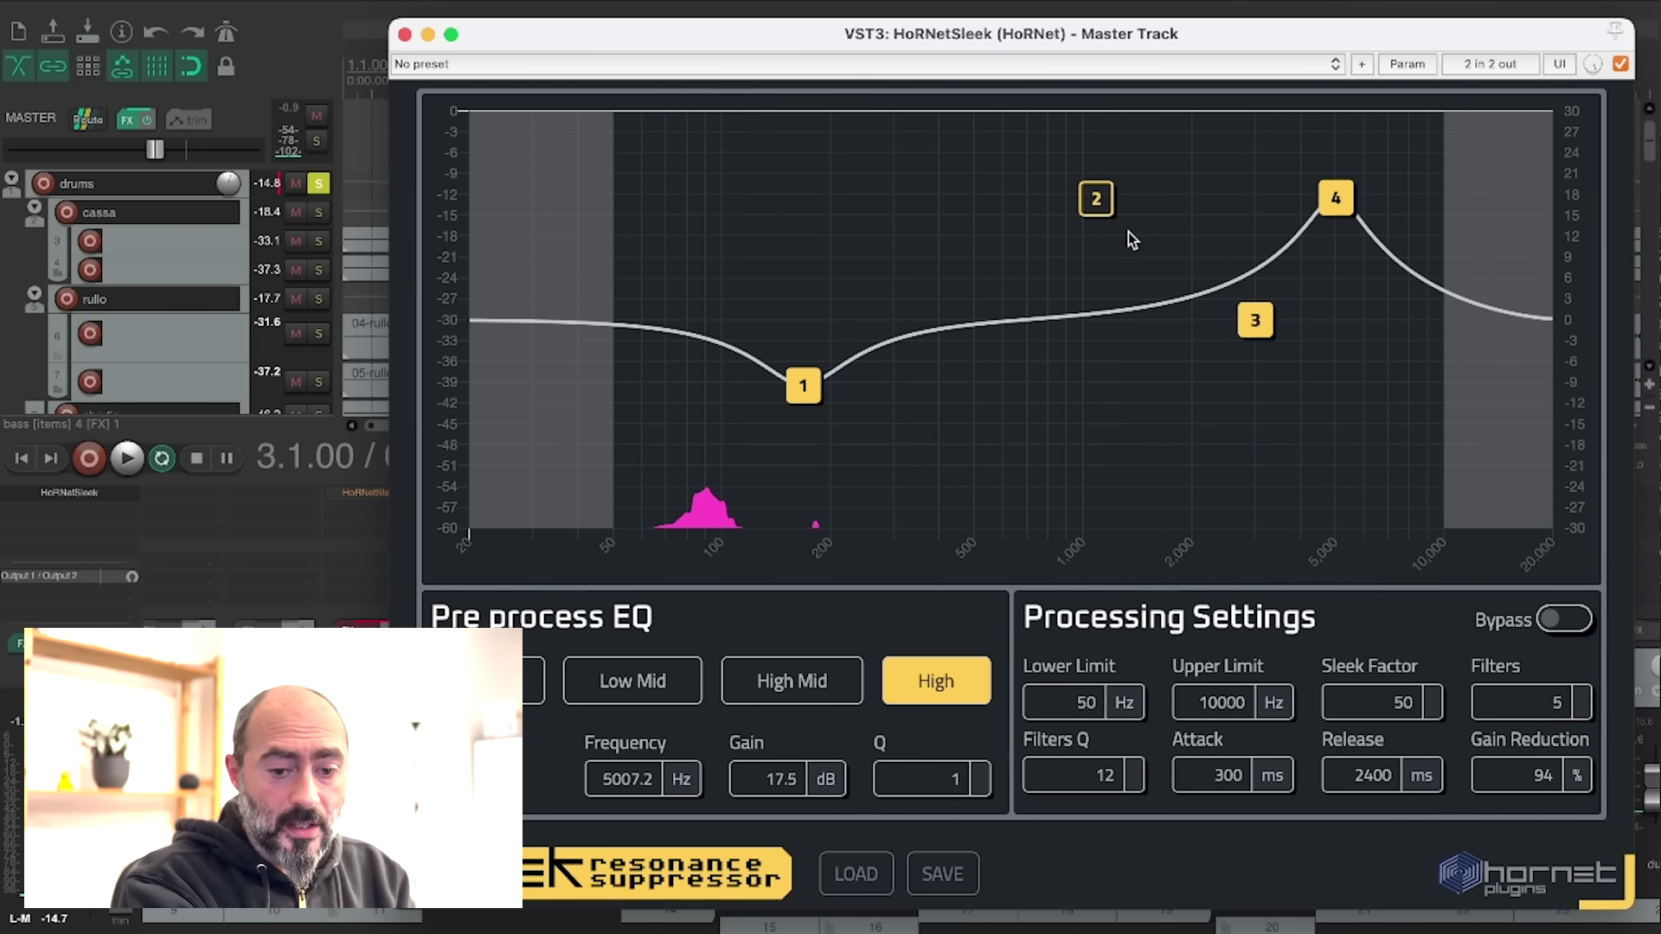
pyautogui.moveTo(1103, 774); pyautogui.dragTo(1108, 774)
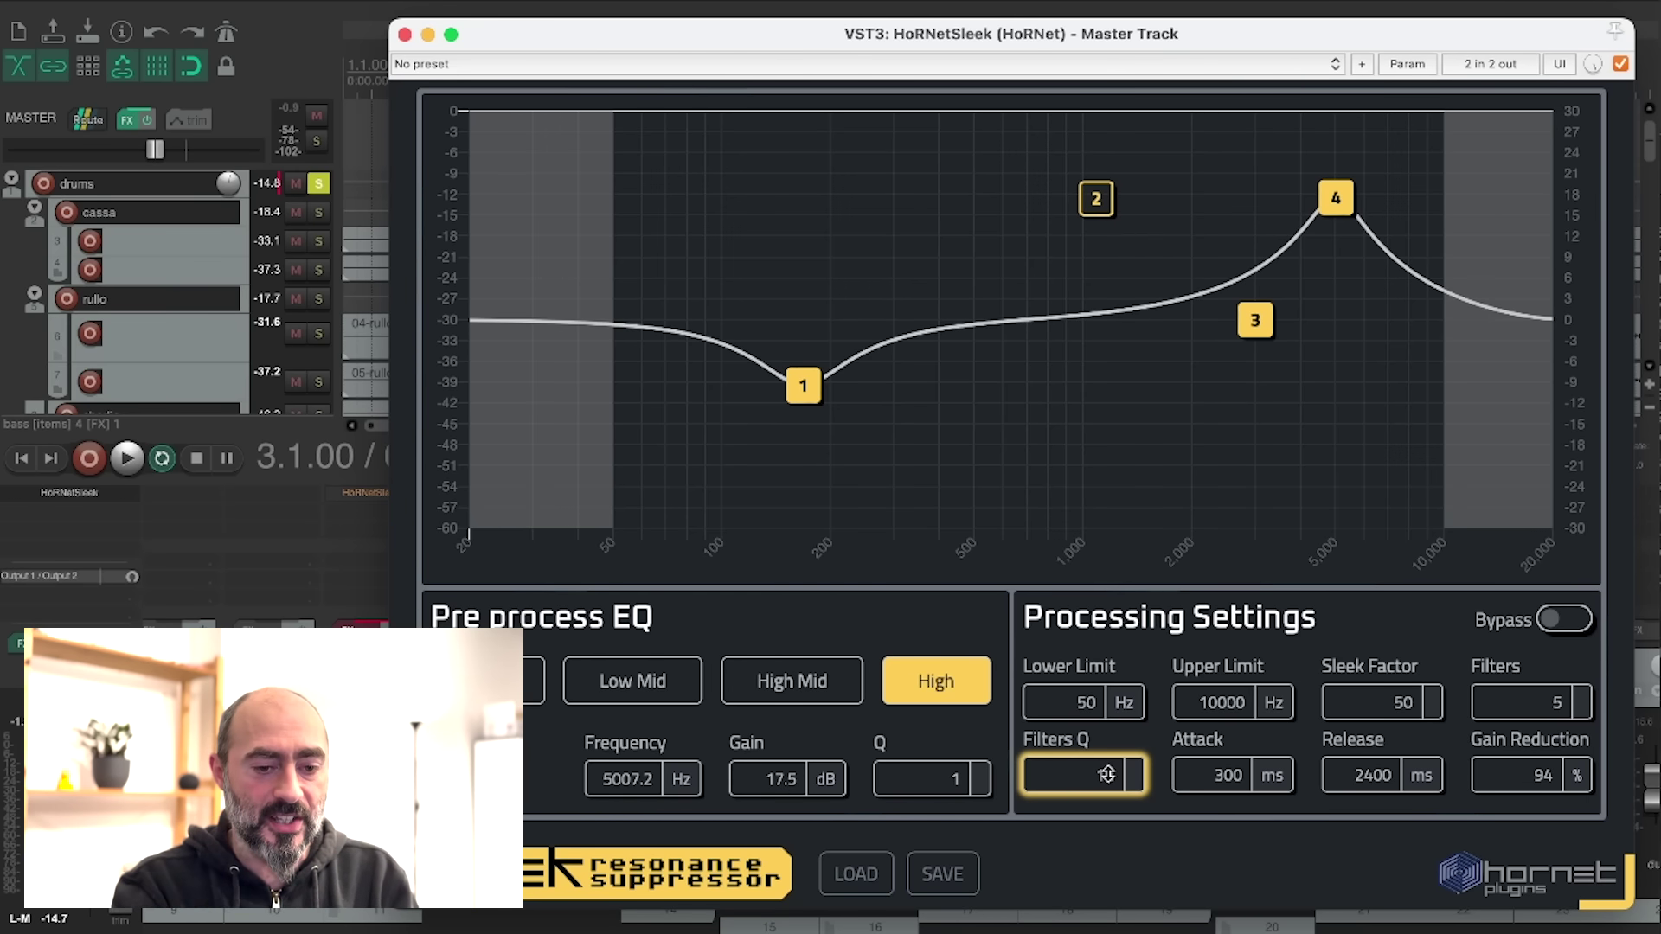
pyautogui.write('12')
pyautogui.press('Return')
# Lower the Gain Reduction in increments to 59% and on to 30%
pyautogui.click(1510, 780)
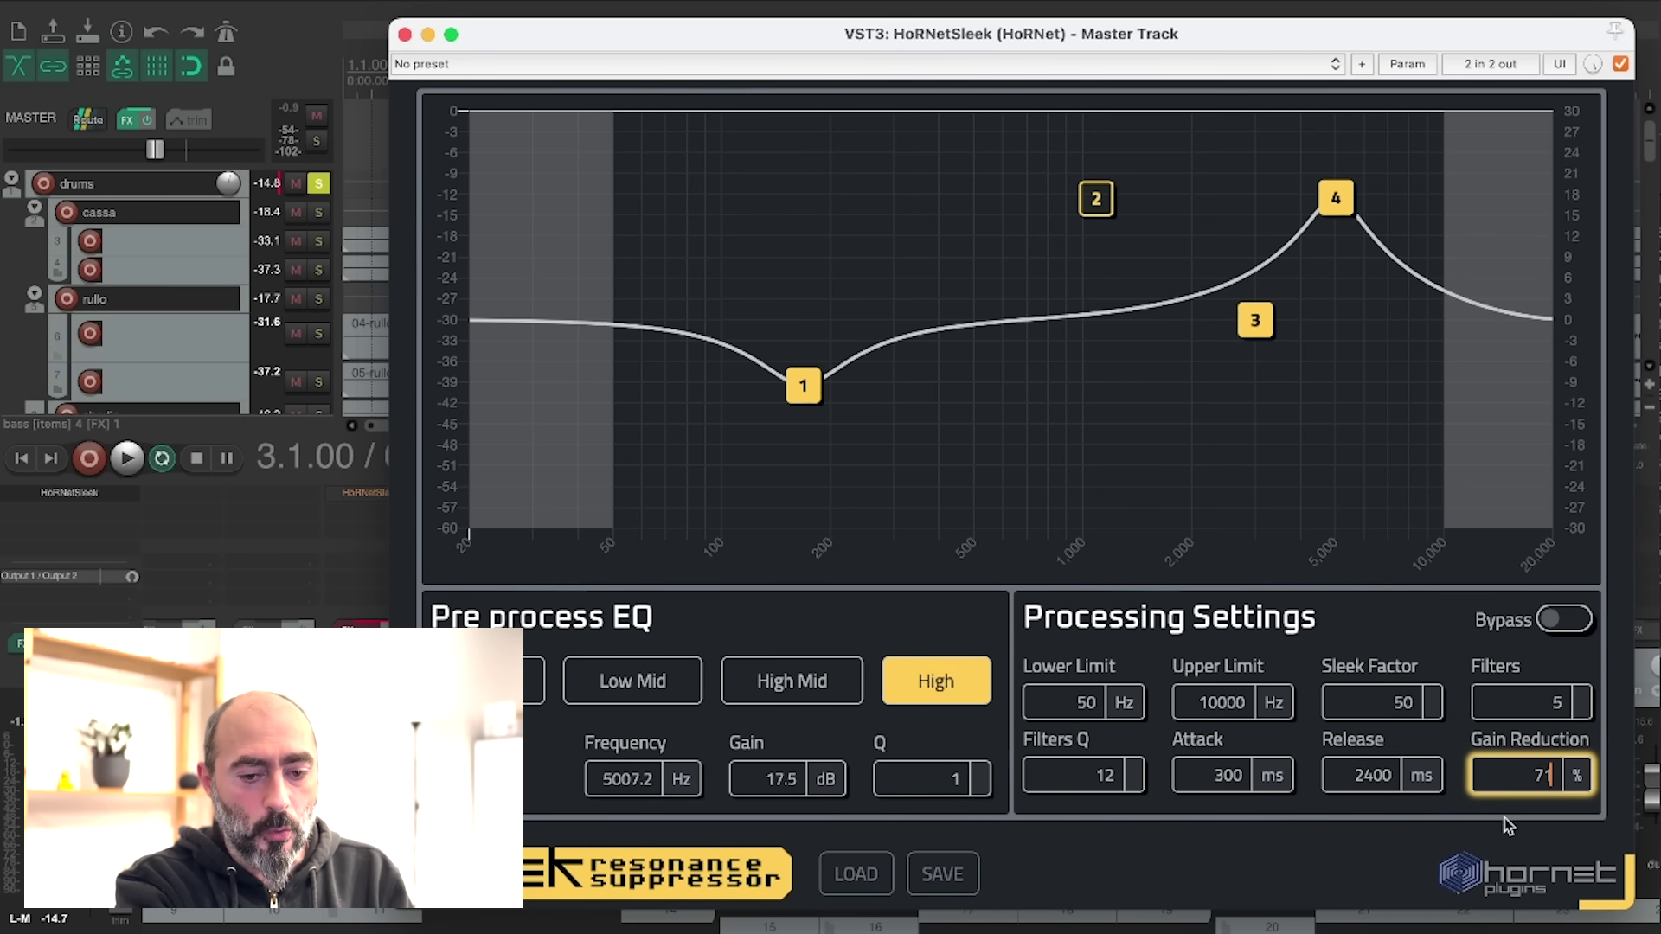
pyautogui.press('BackSpace')
pyautogui.press('BackSpace')
pyautogui.write('59')
pyautogui.press('Return')
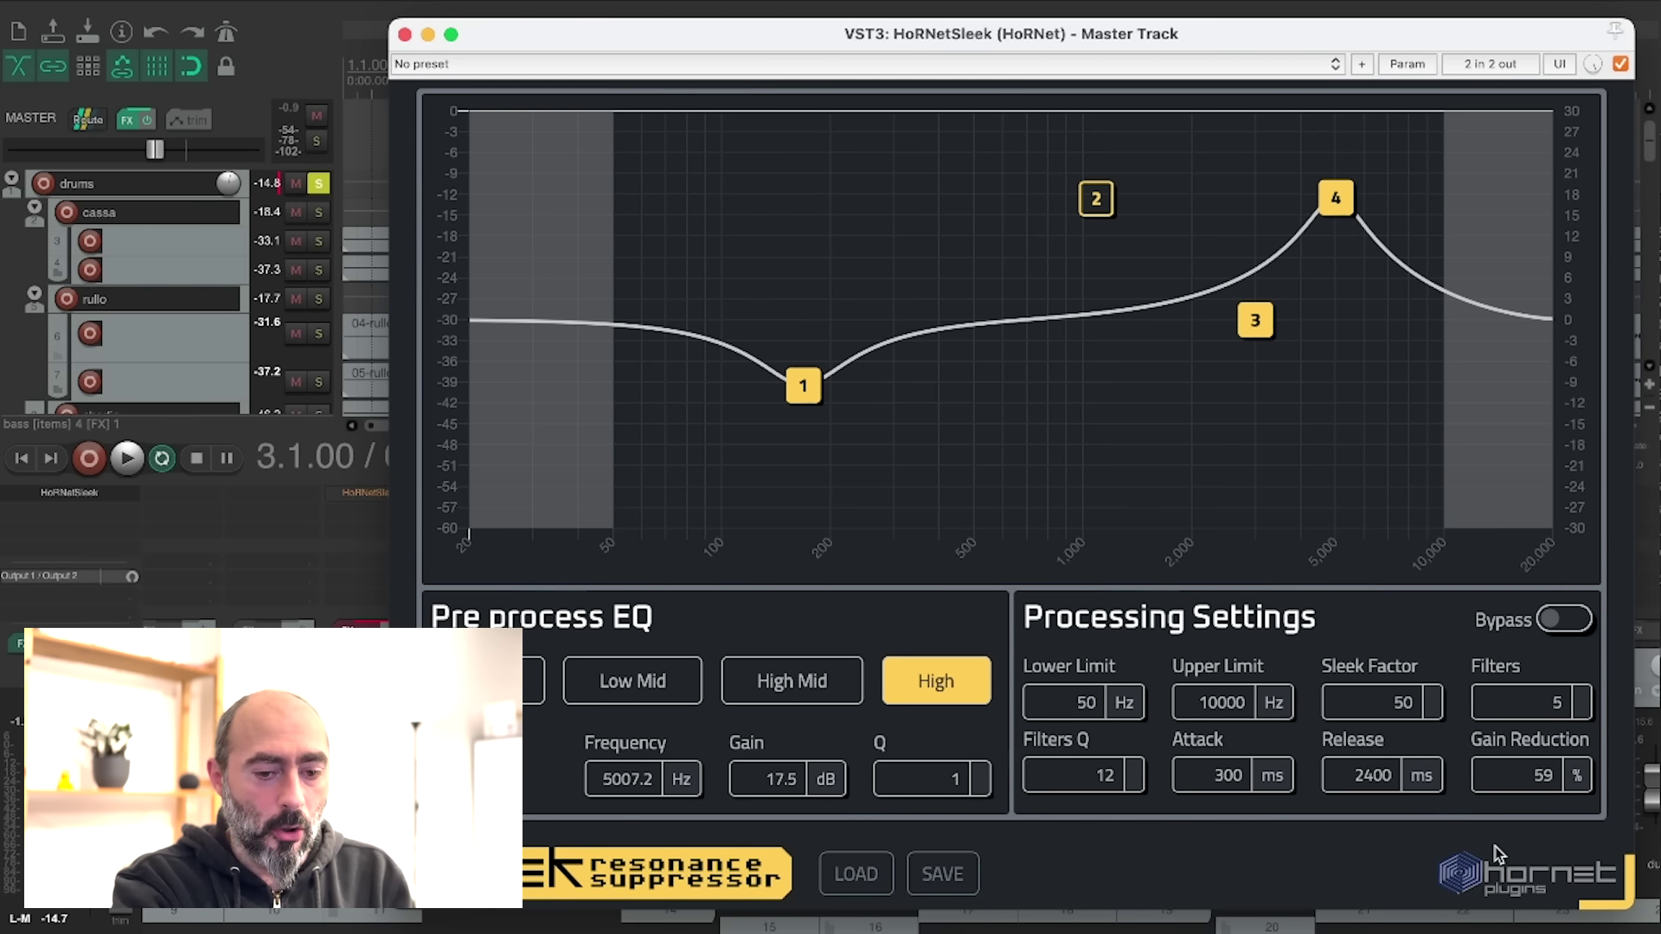
pyautogui.click(1509, 778)
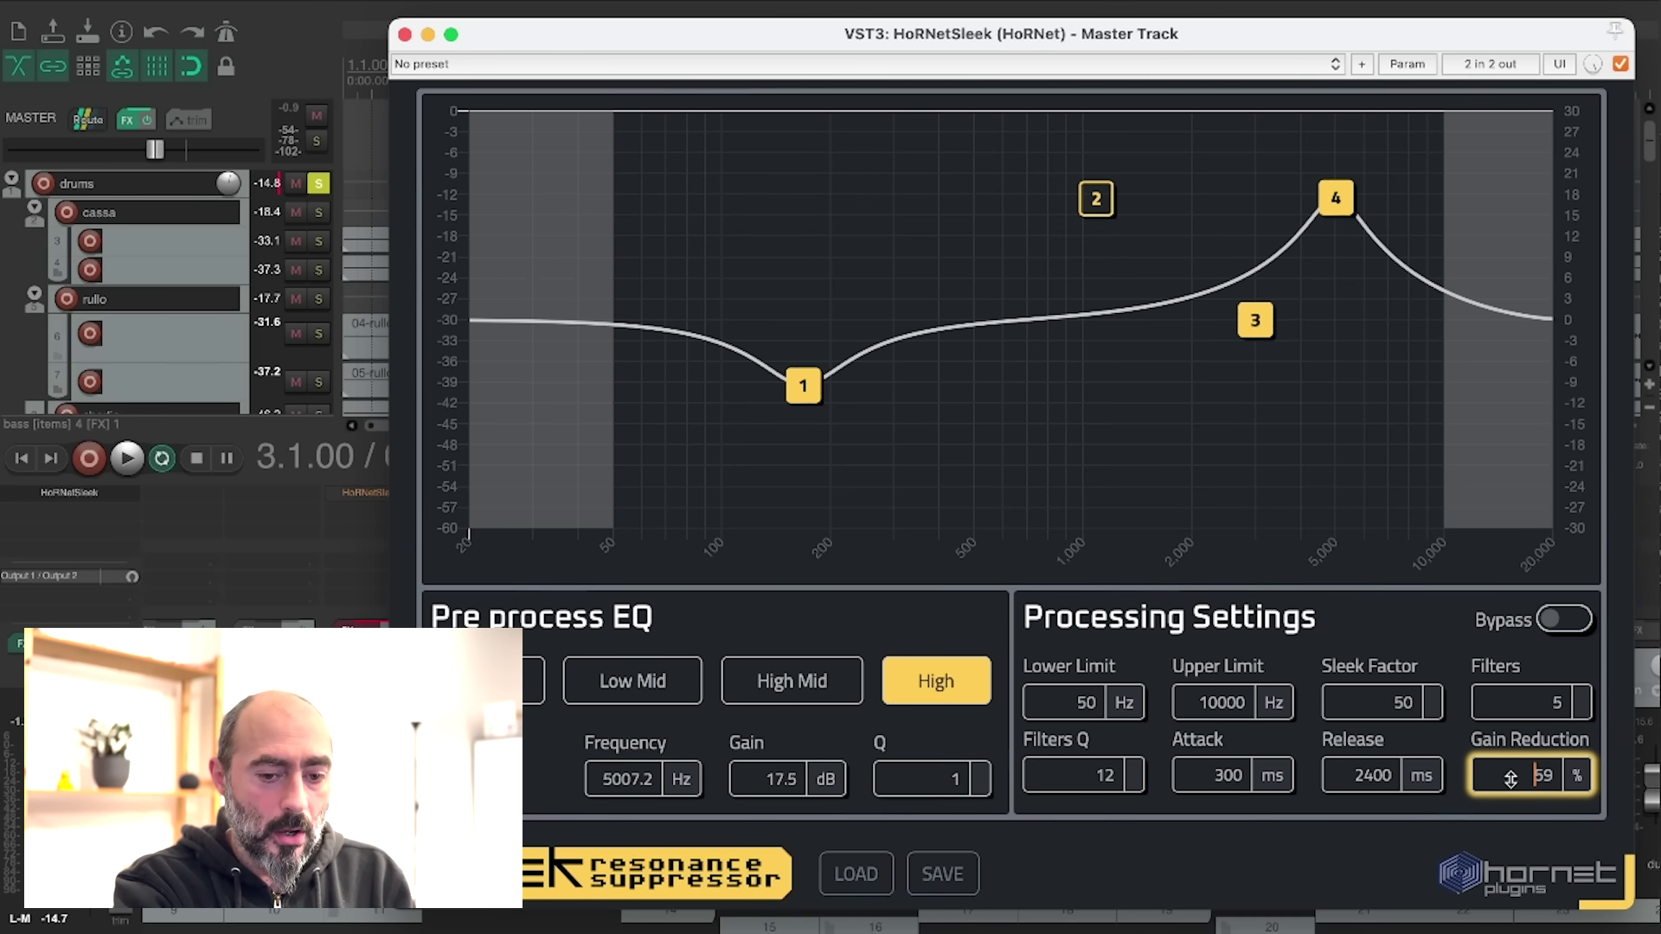
pyautogui.write('46')
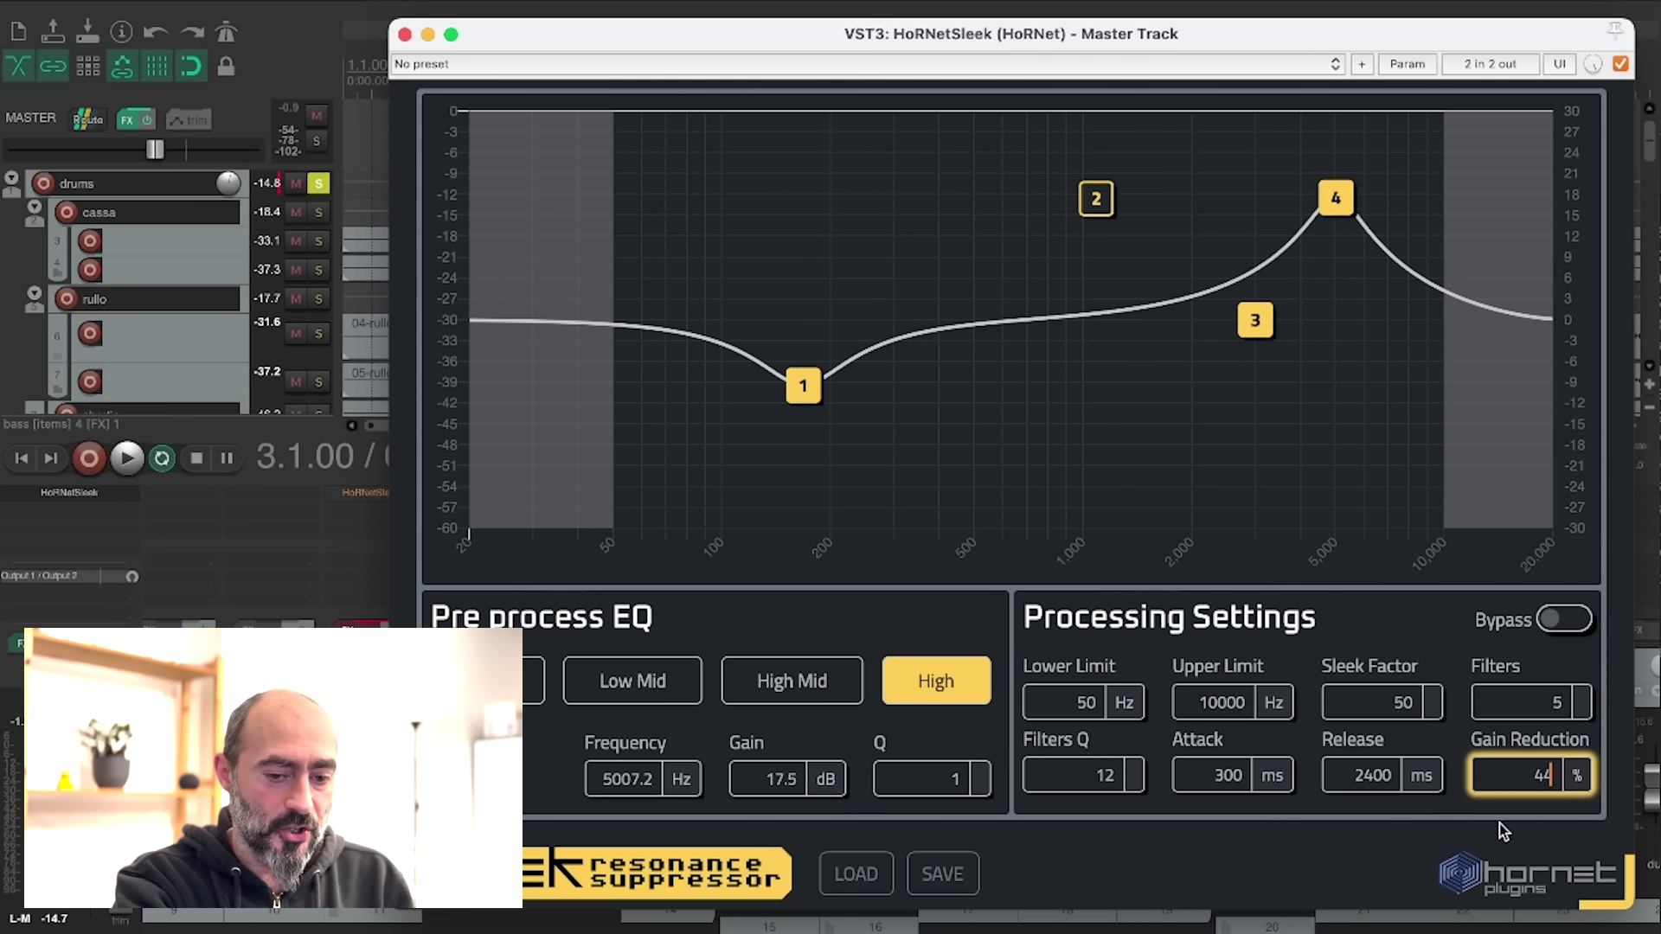
pyautogui.press('BackSpace')
pyautogui.press('BackSpace')
pyautogui.write('39')
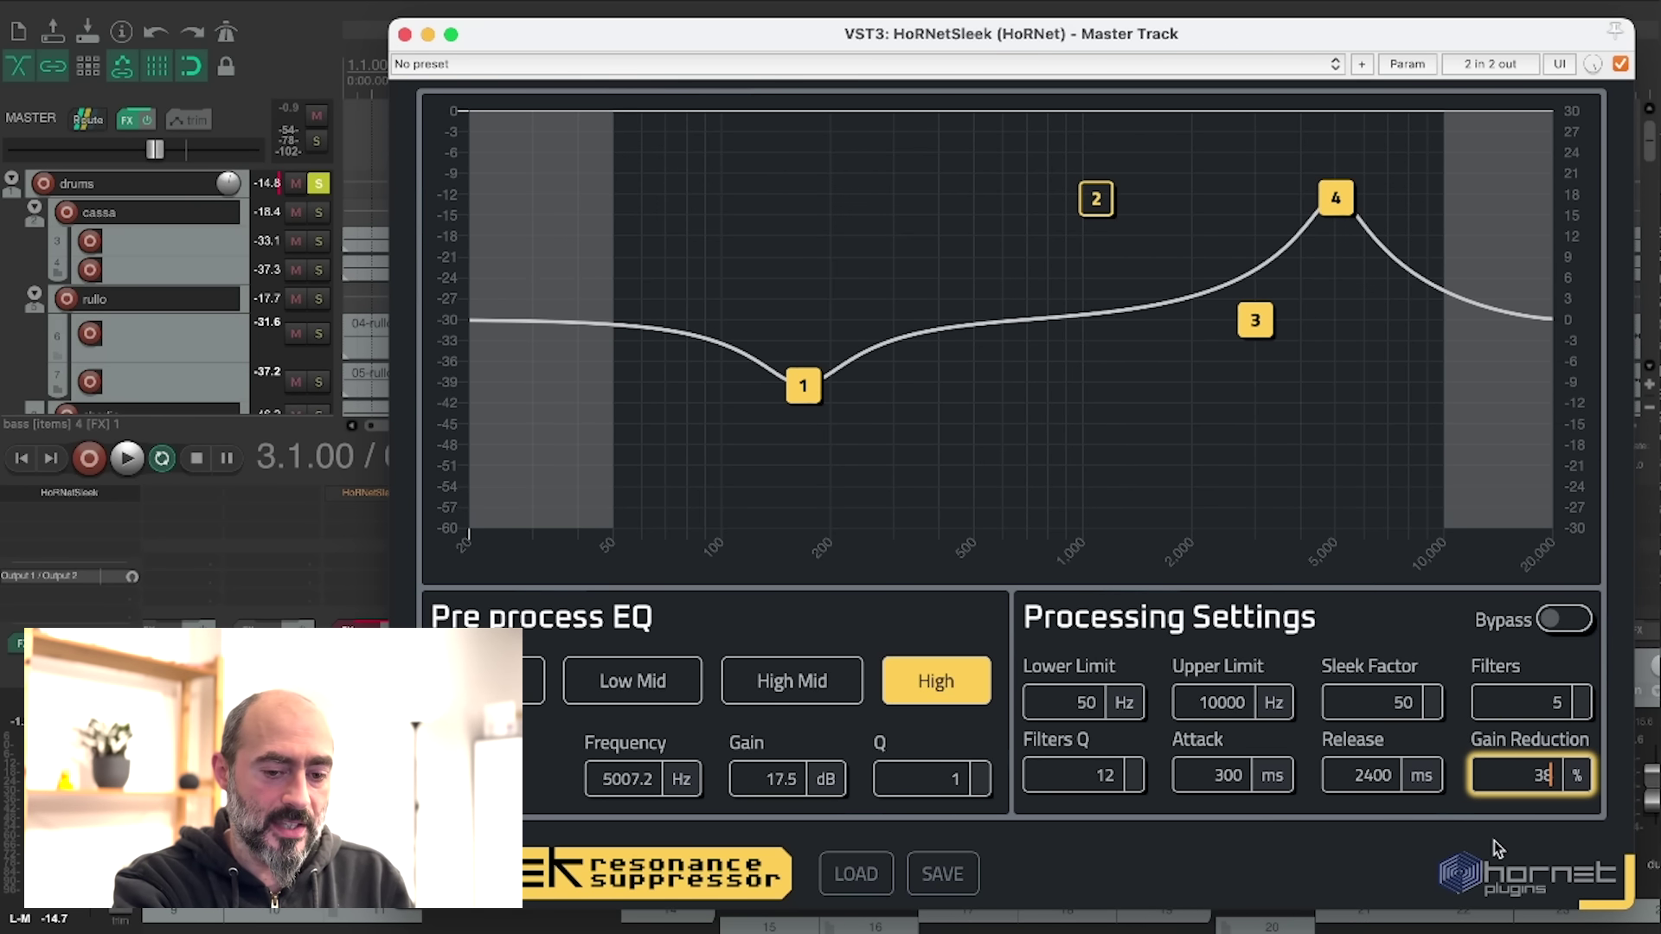
pyautogui.press('BackSpace')
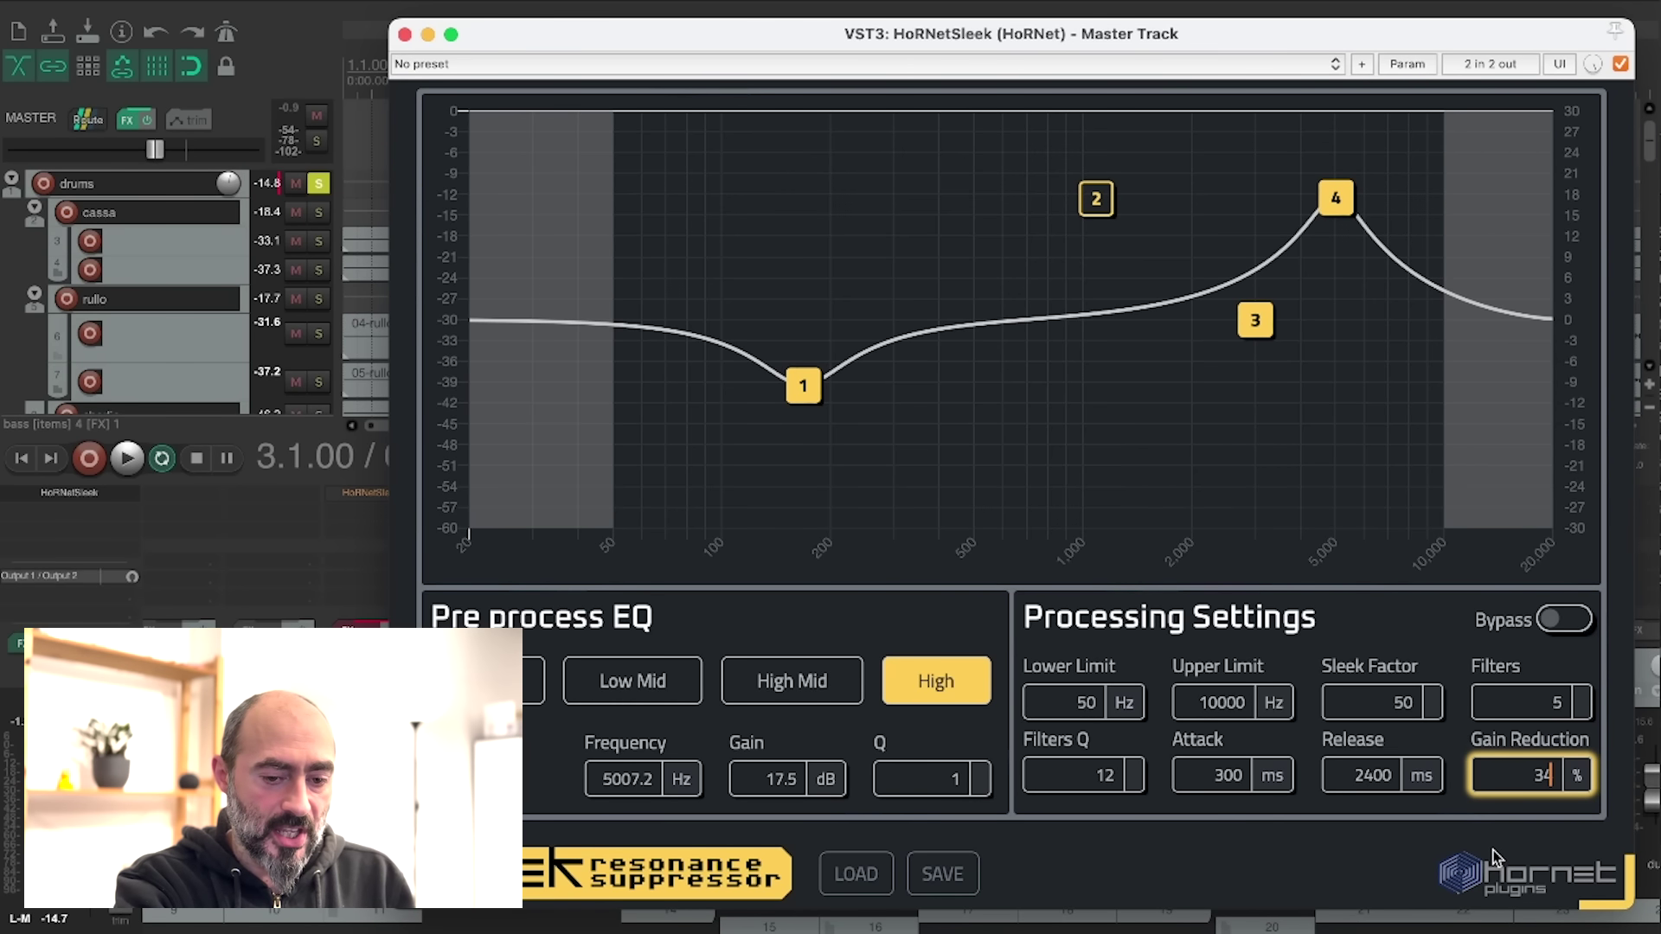
pyautogui.write('32')
pyautogui.press('BackSpace')
pyautogui.write('0')
pyautogui.press('Return')
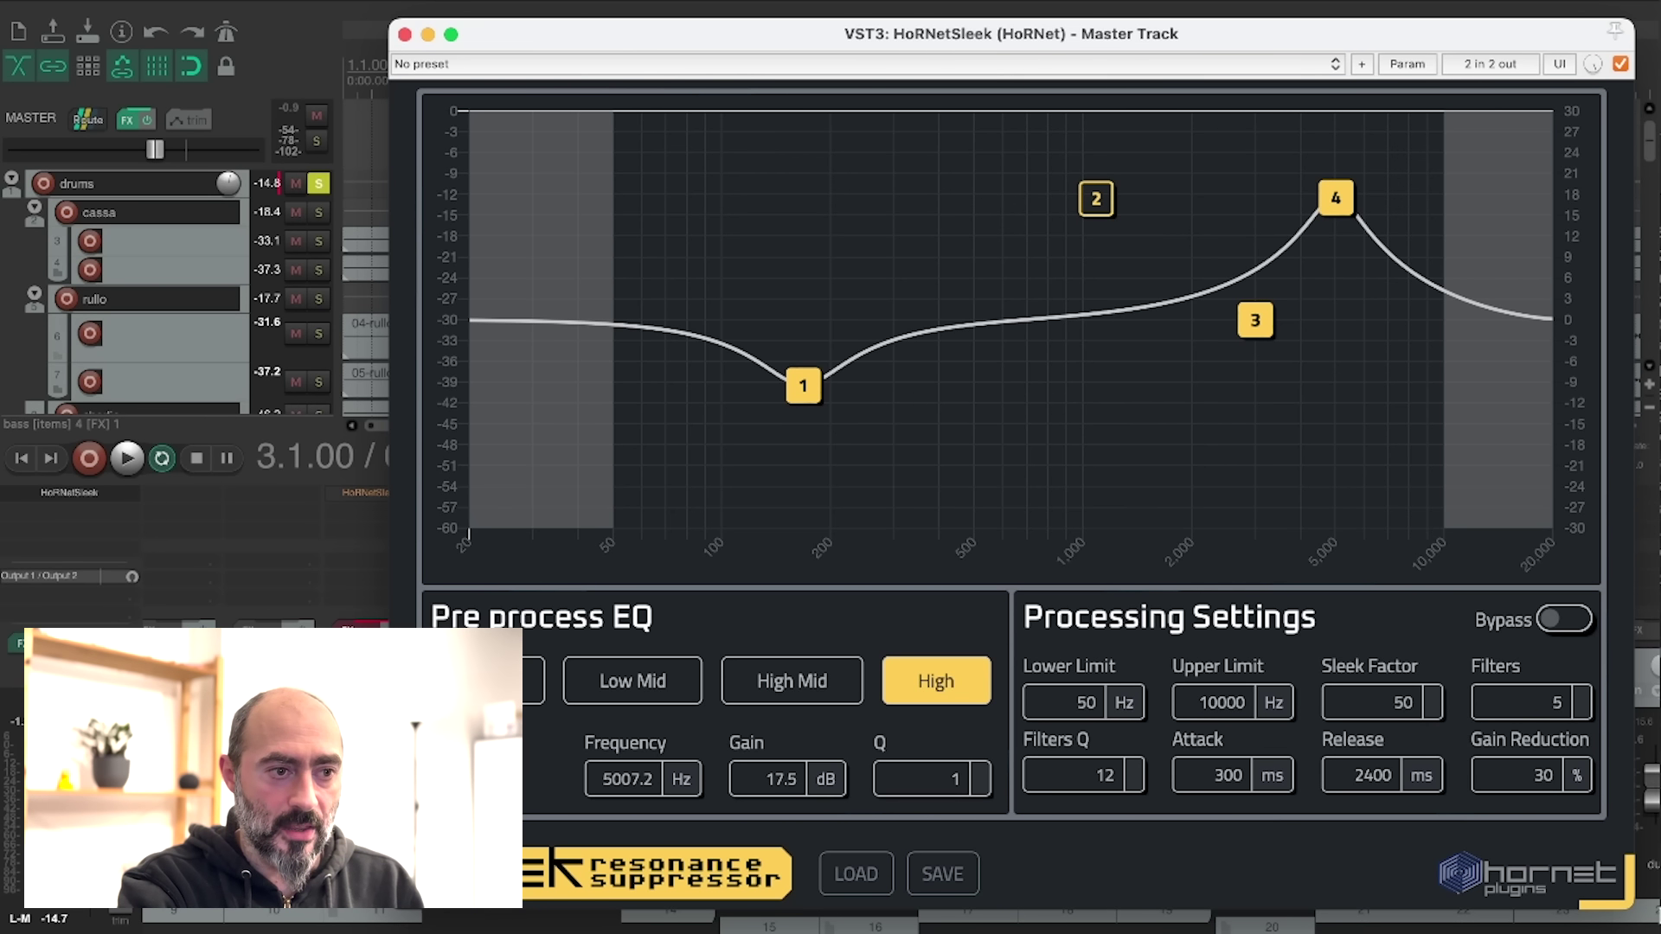
# Raise the number of Filters to 20
pyautogui.click(1552, 699)
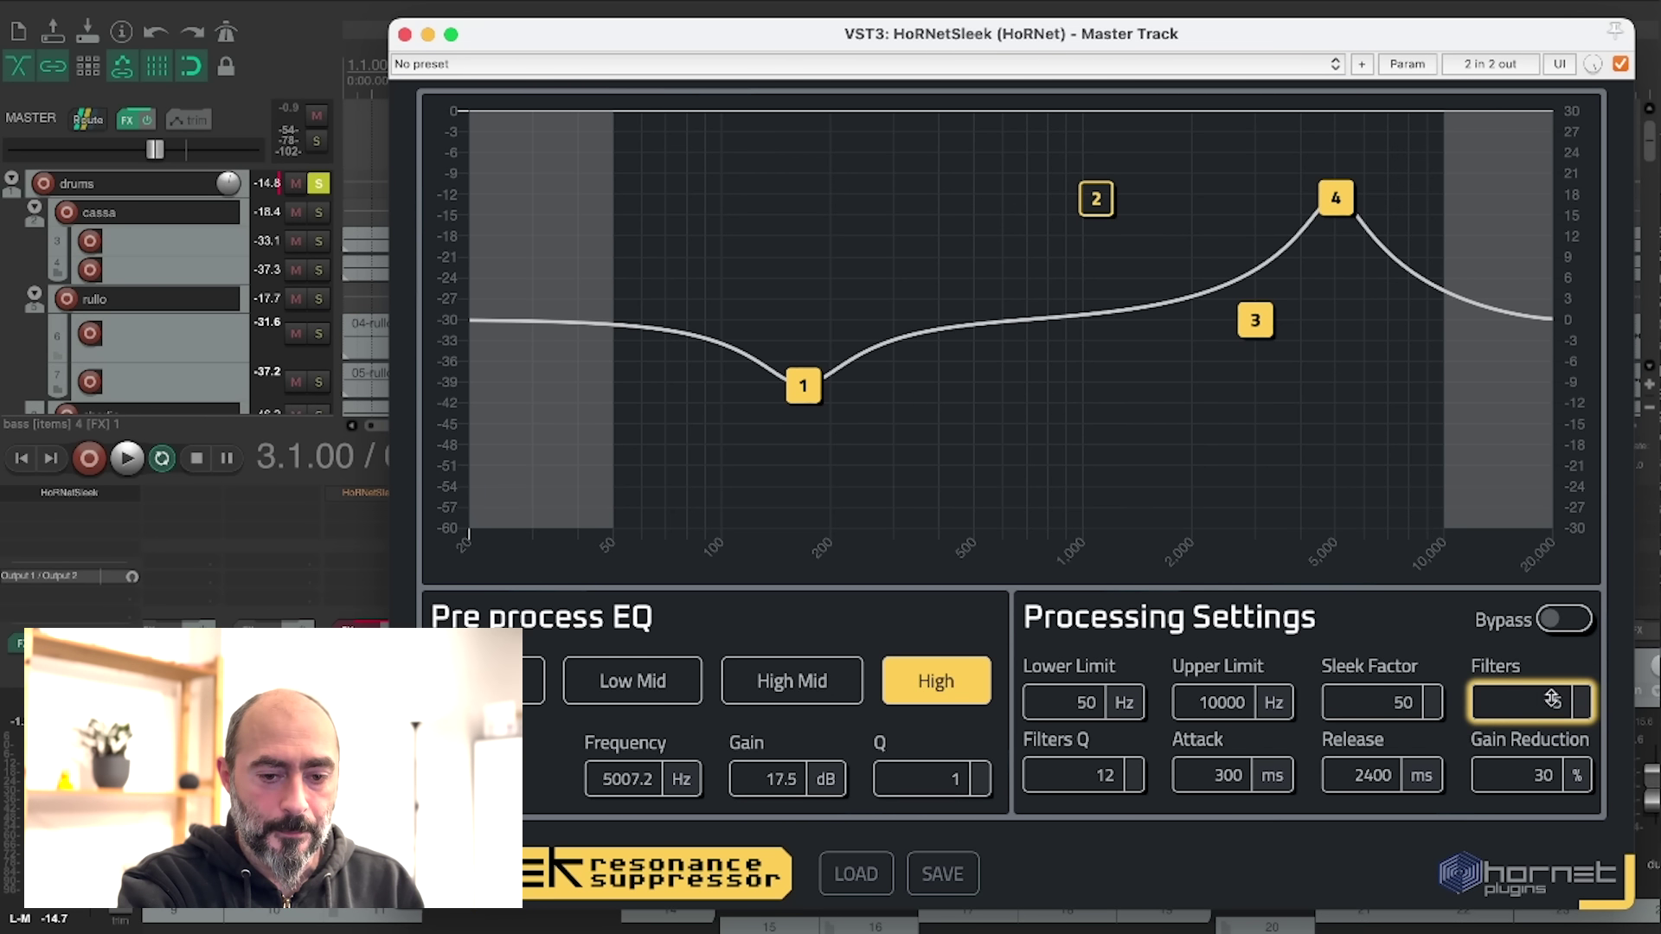
pyautogui.write('8')
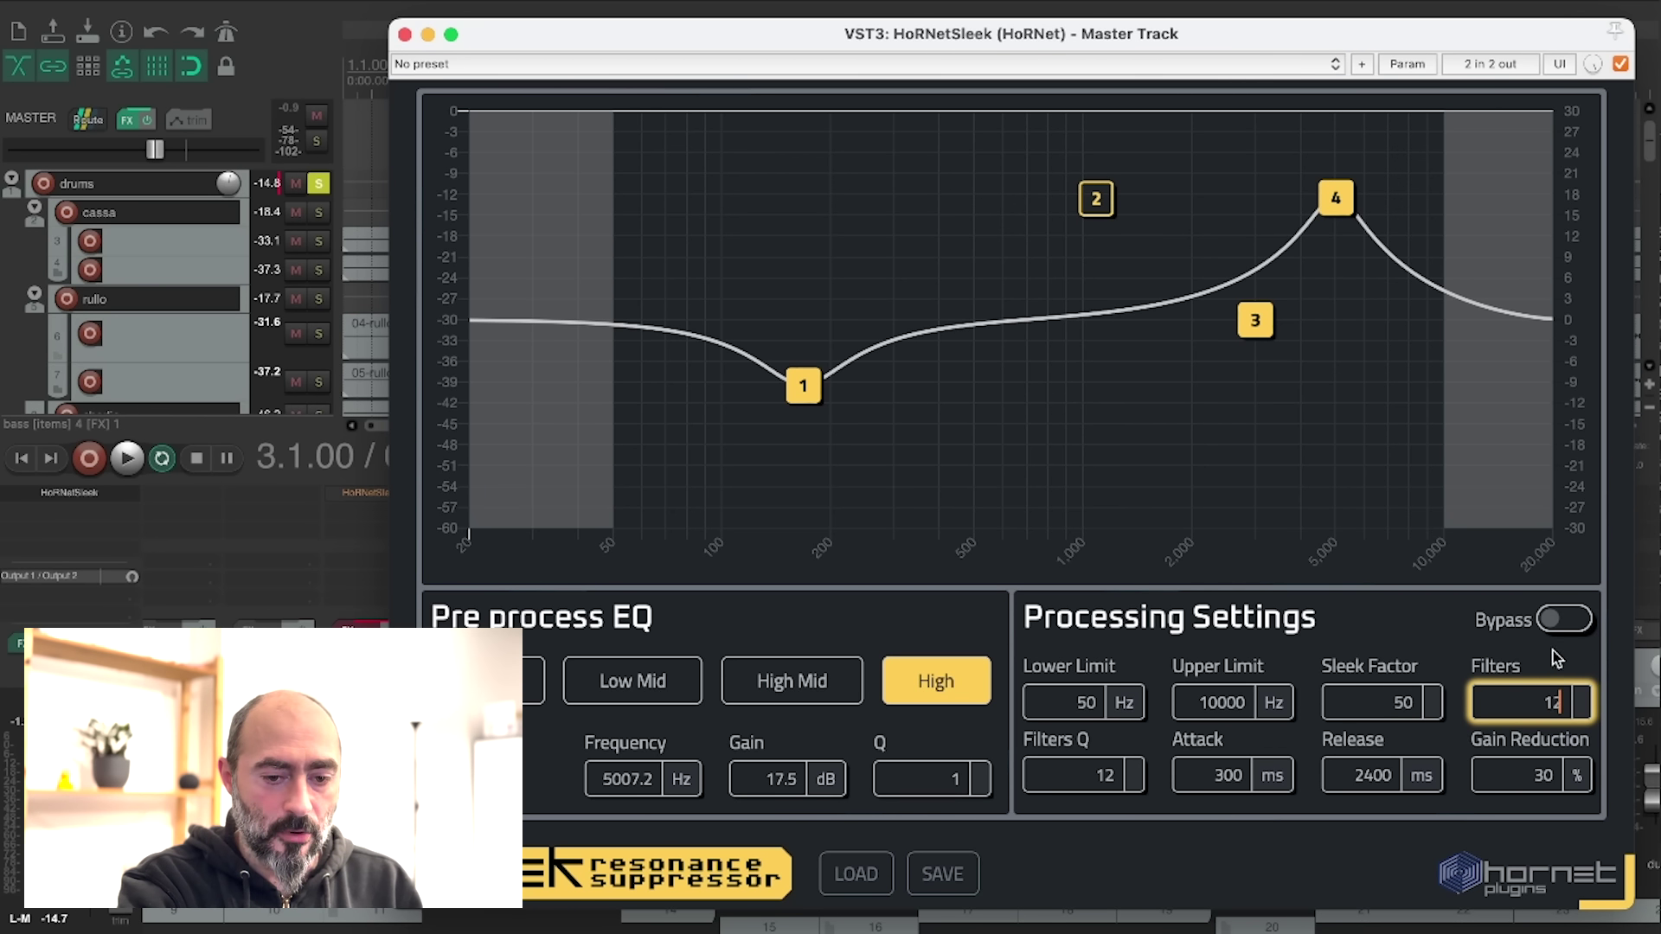
pyautogui.write('0')
pyautogui.press('Return')
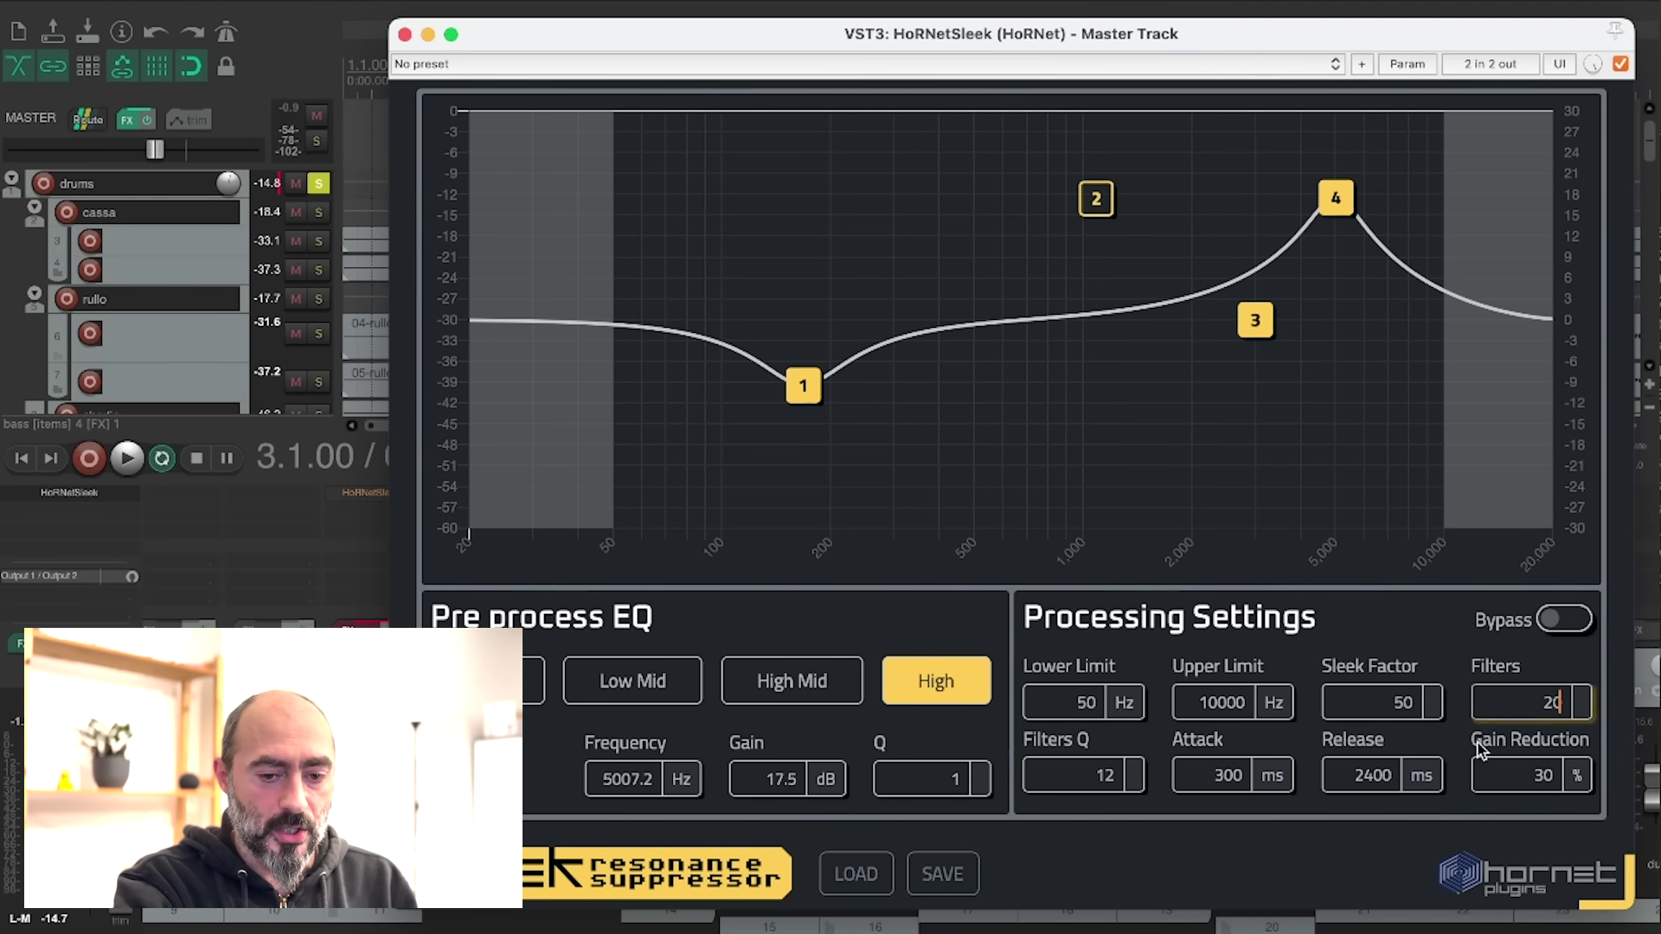
pyautogui.click(1492, 700)
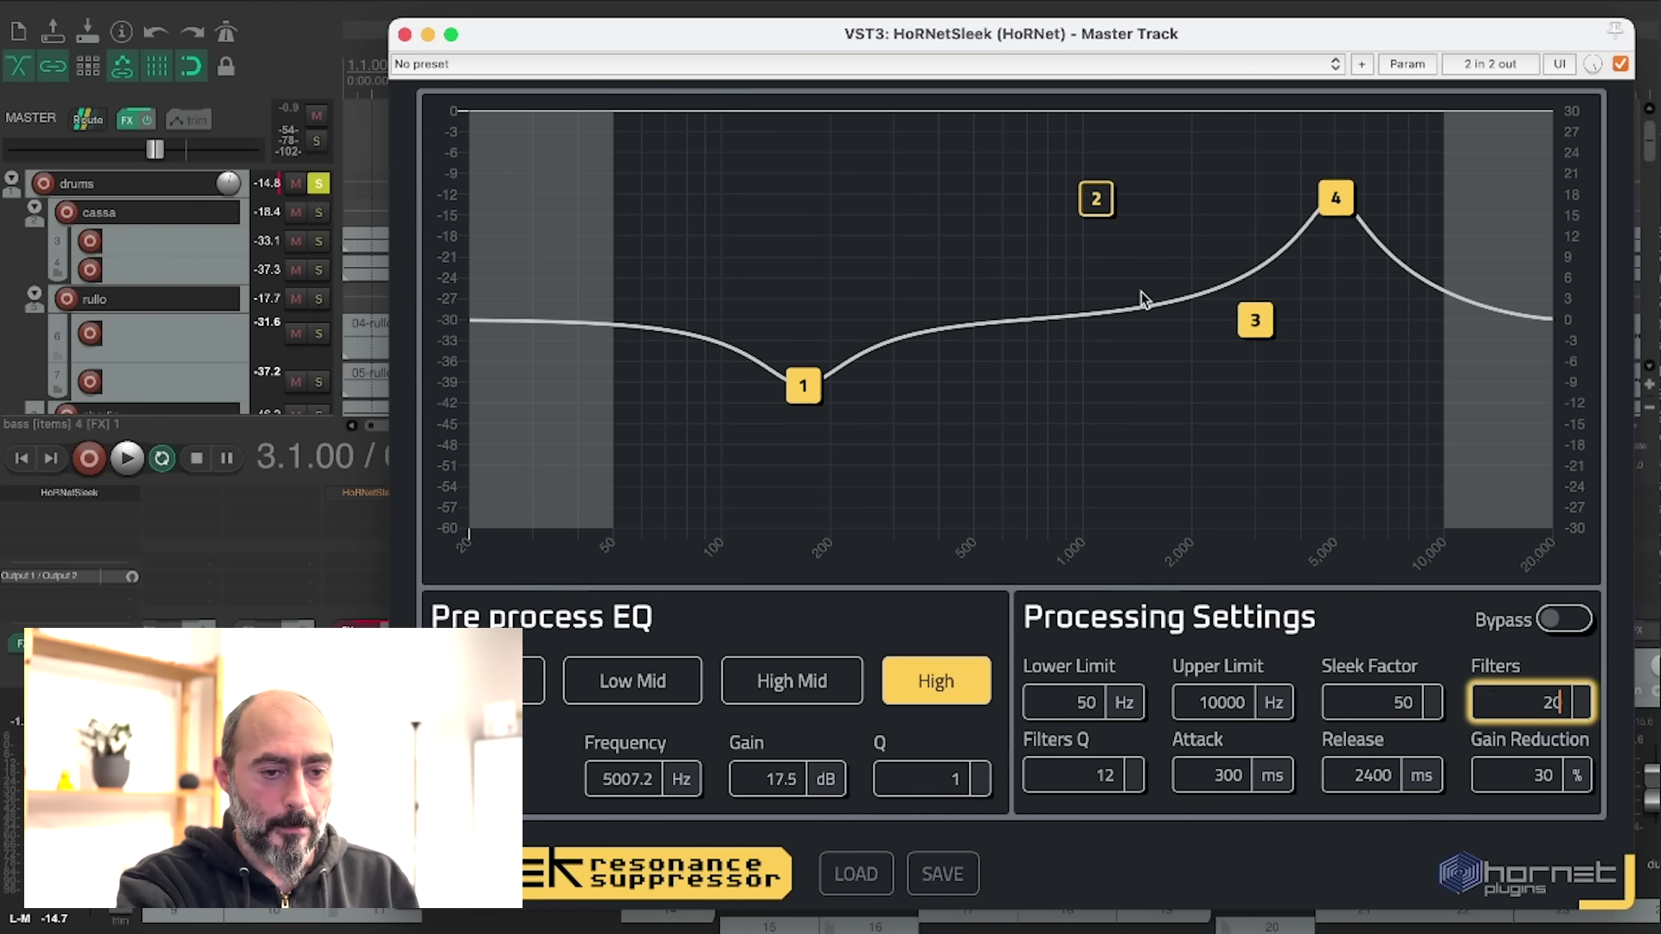
# Disable pre-process EQ bands 1, 2 and 4, and select band 3
pyautogui.click(1096, 201)
pyautogui.click(803, 389)
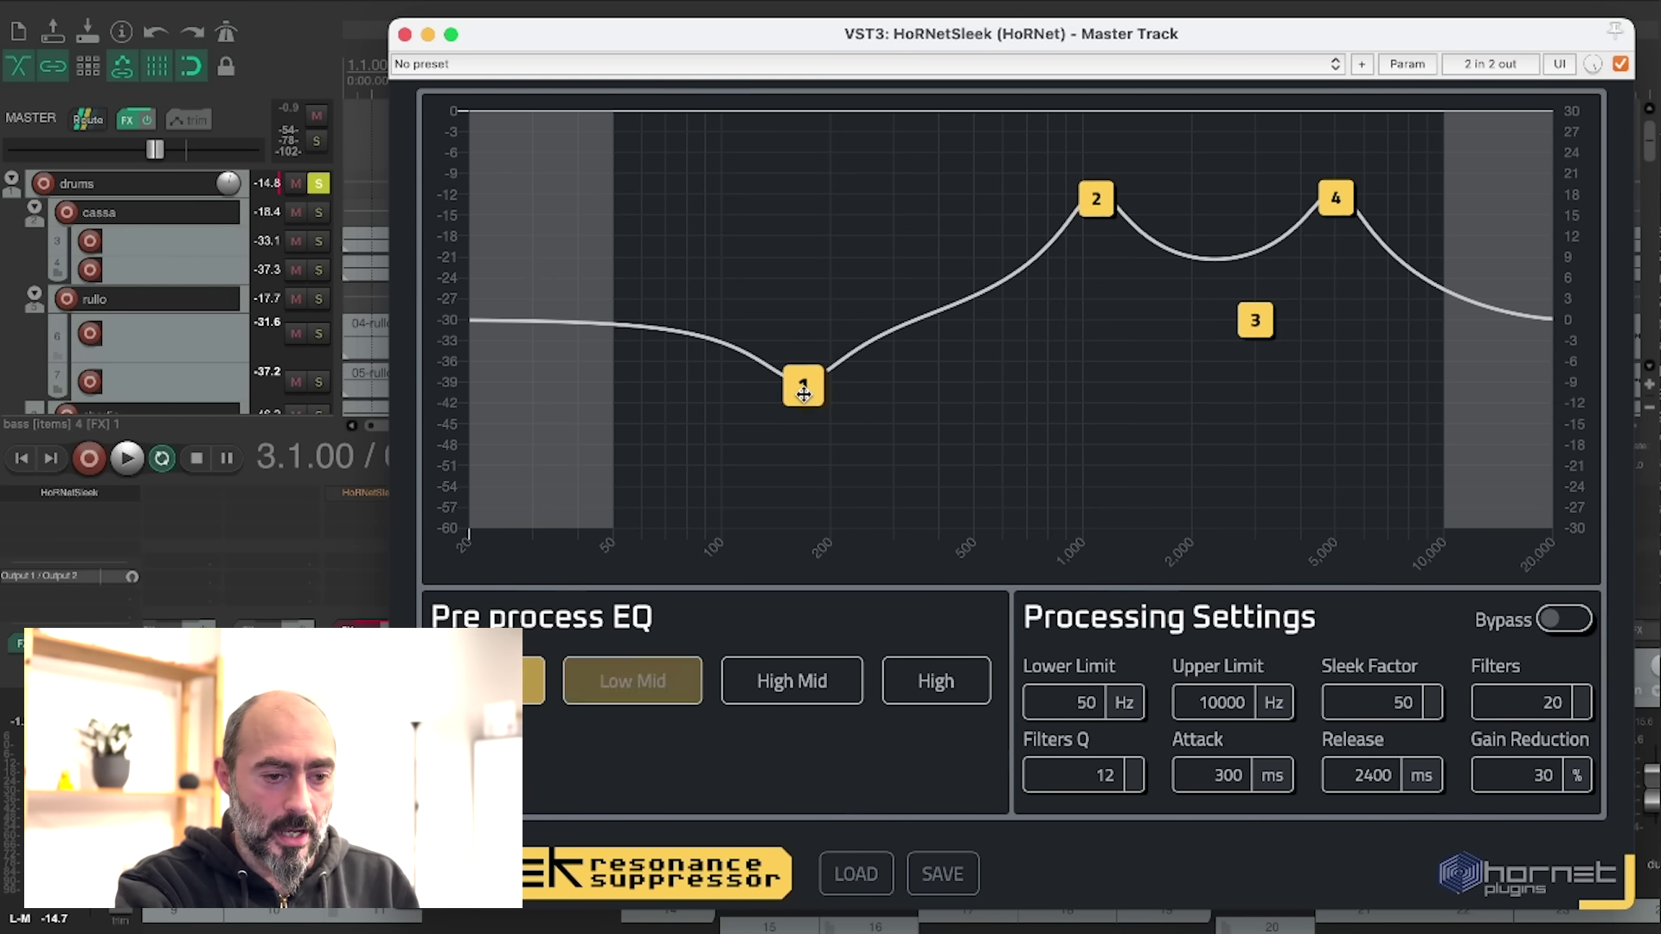
pyautogui.click(1096, 199)
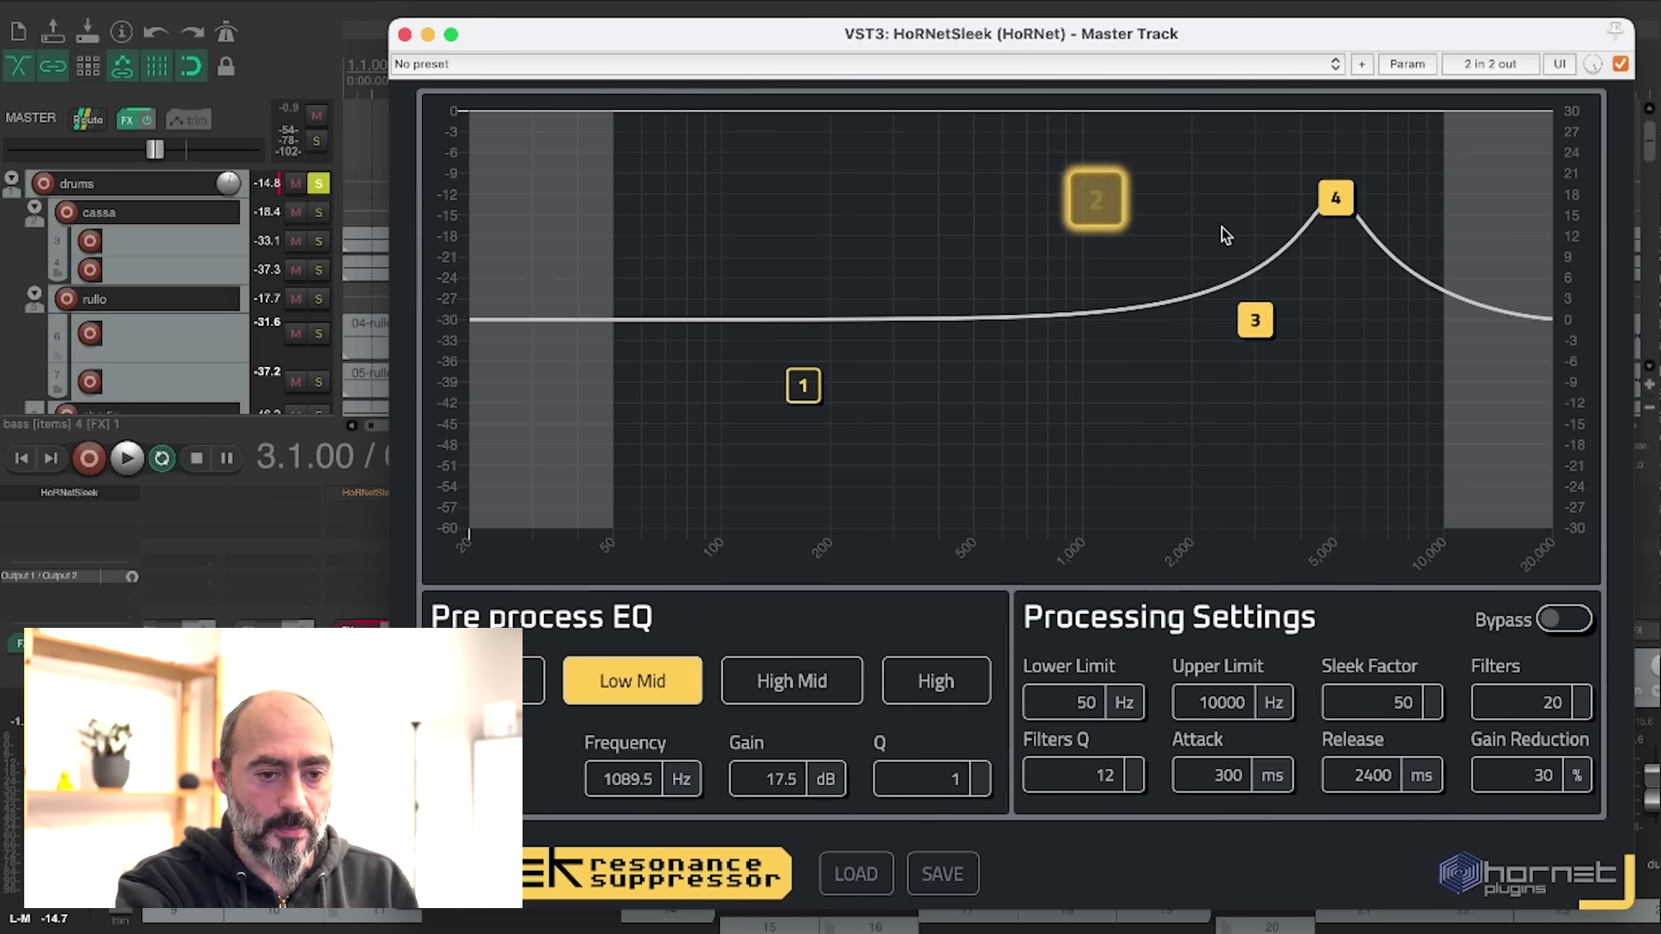
pyautogui.click(1335, 198)
pyautogui.click(1253, 324)
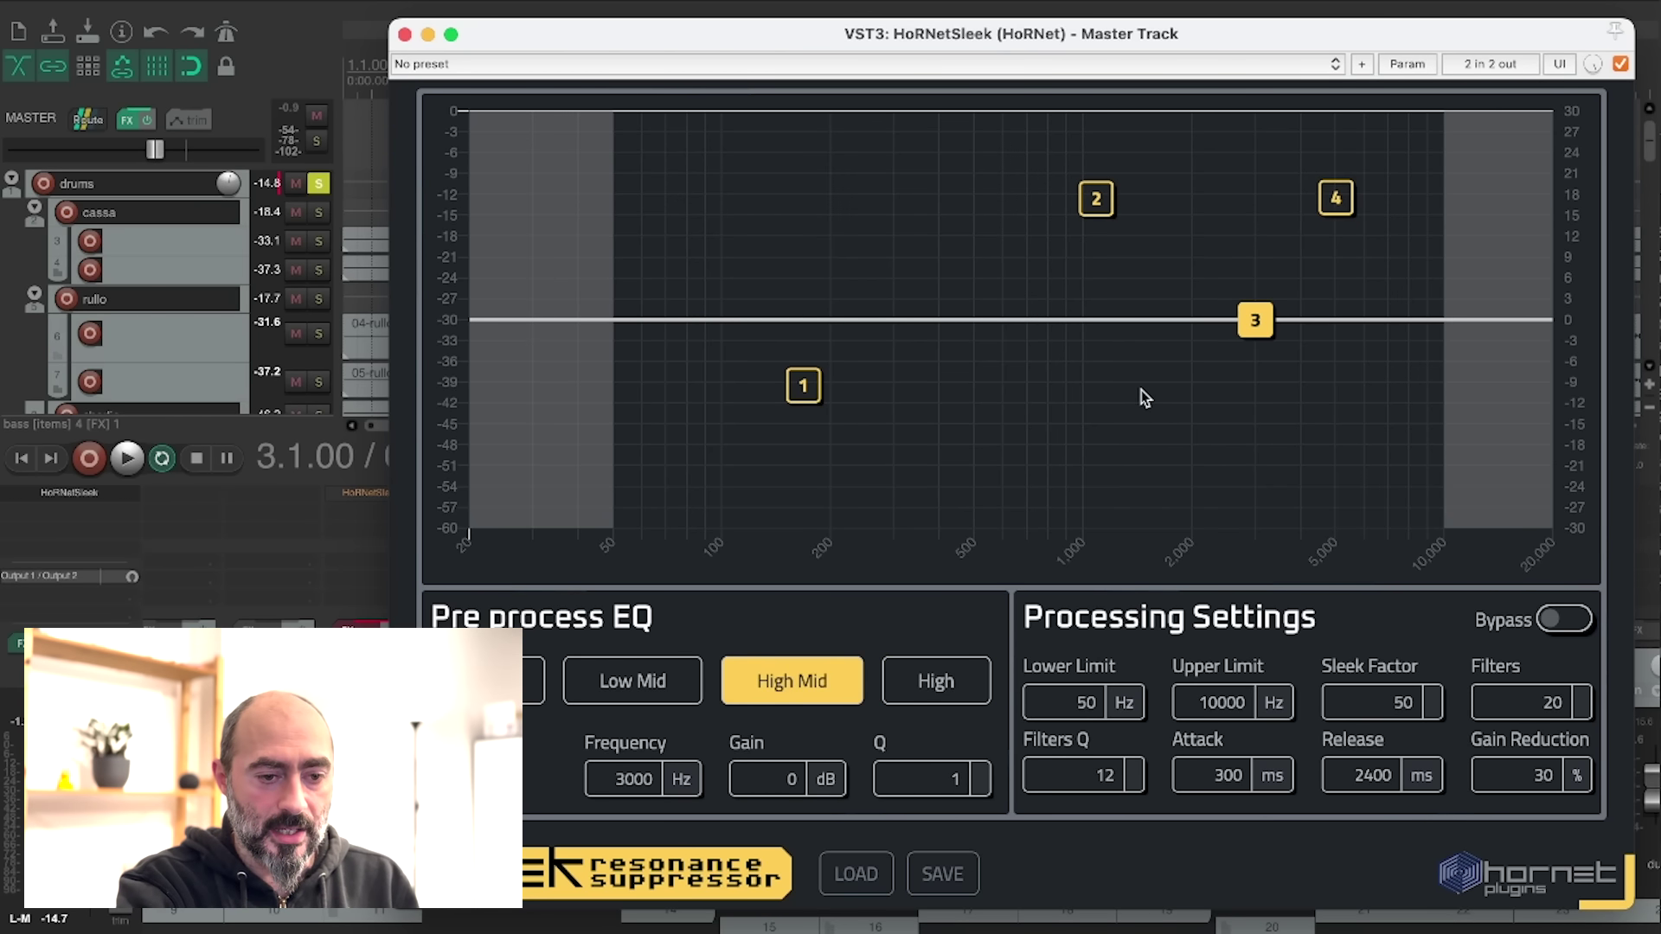
# Start playback, set the Sleek Factor to 10 and raise the Gain Reduction to 48%
pyautogui.press('space')
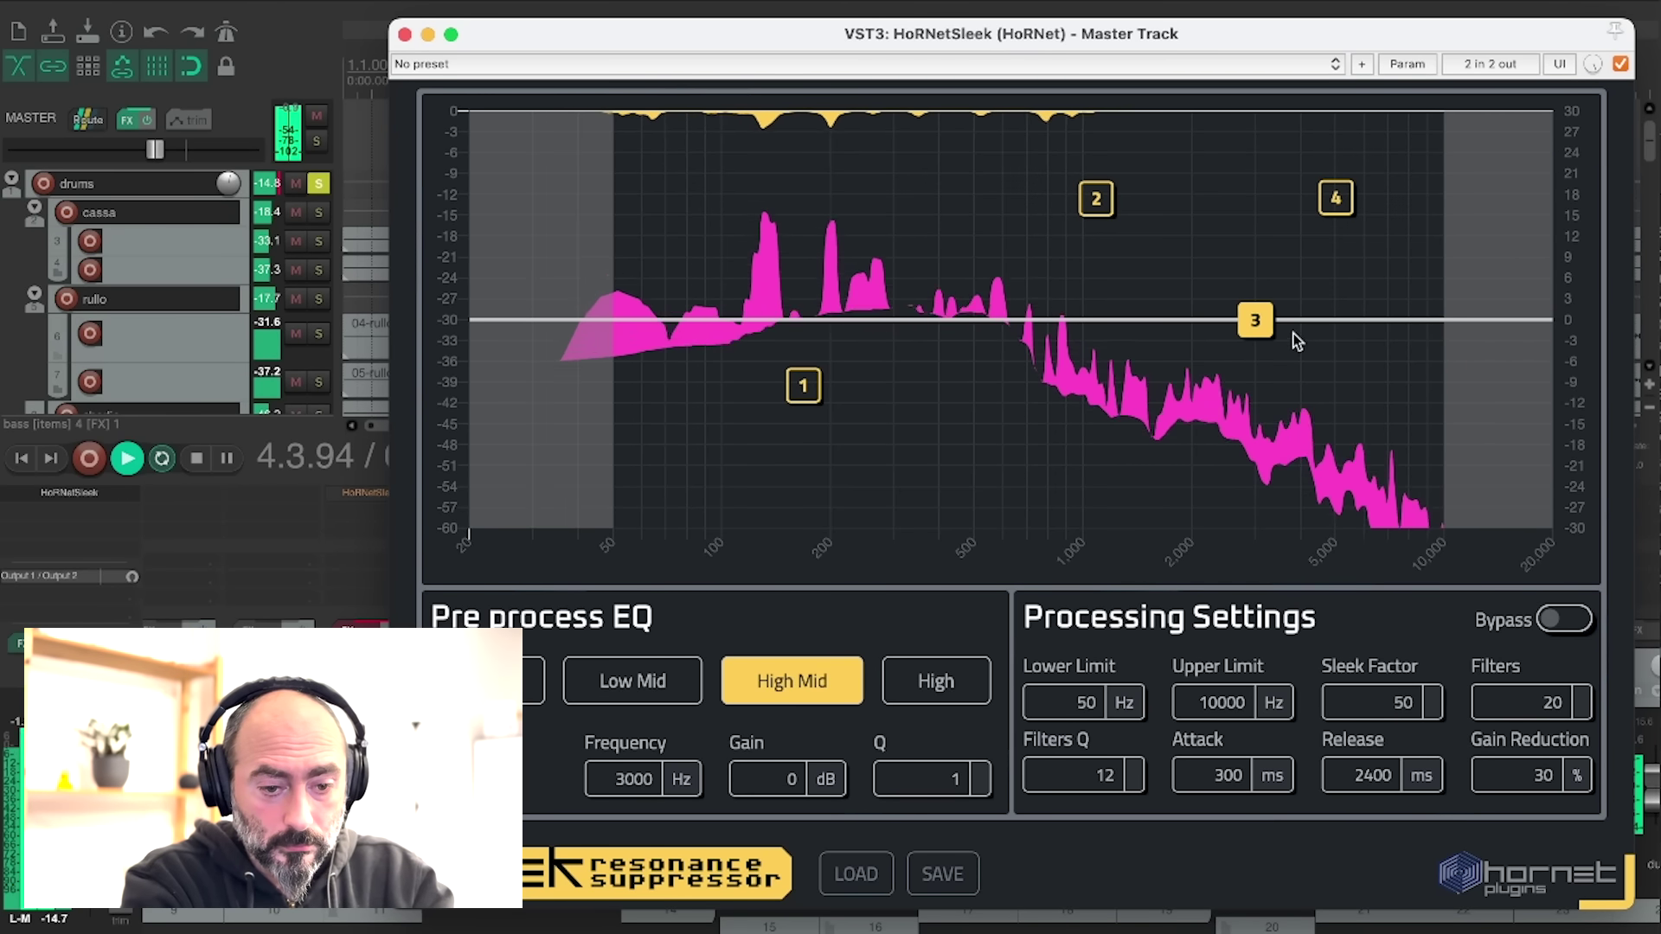
pyautogui.doubleClick(1388, 703)
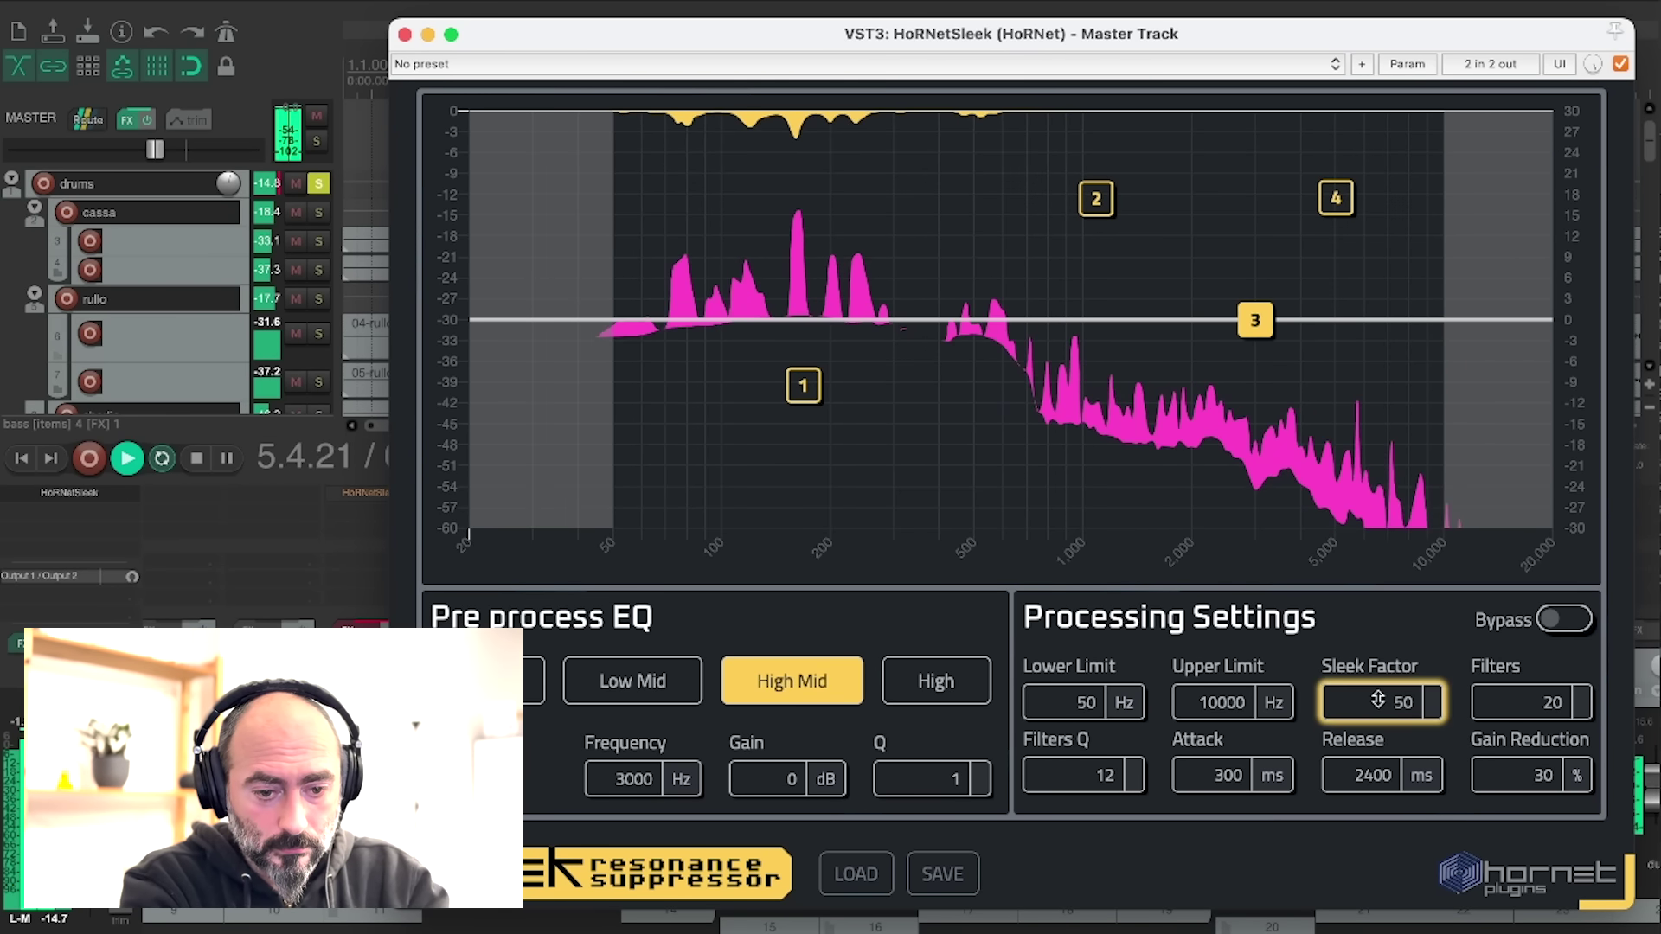
pyautogui.write('49')
pyautogui.moveTo(1361, 705); pyautogui.dragTo(1524, 732)
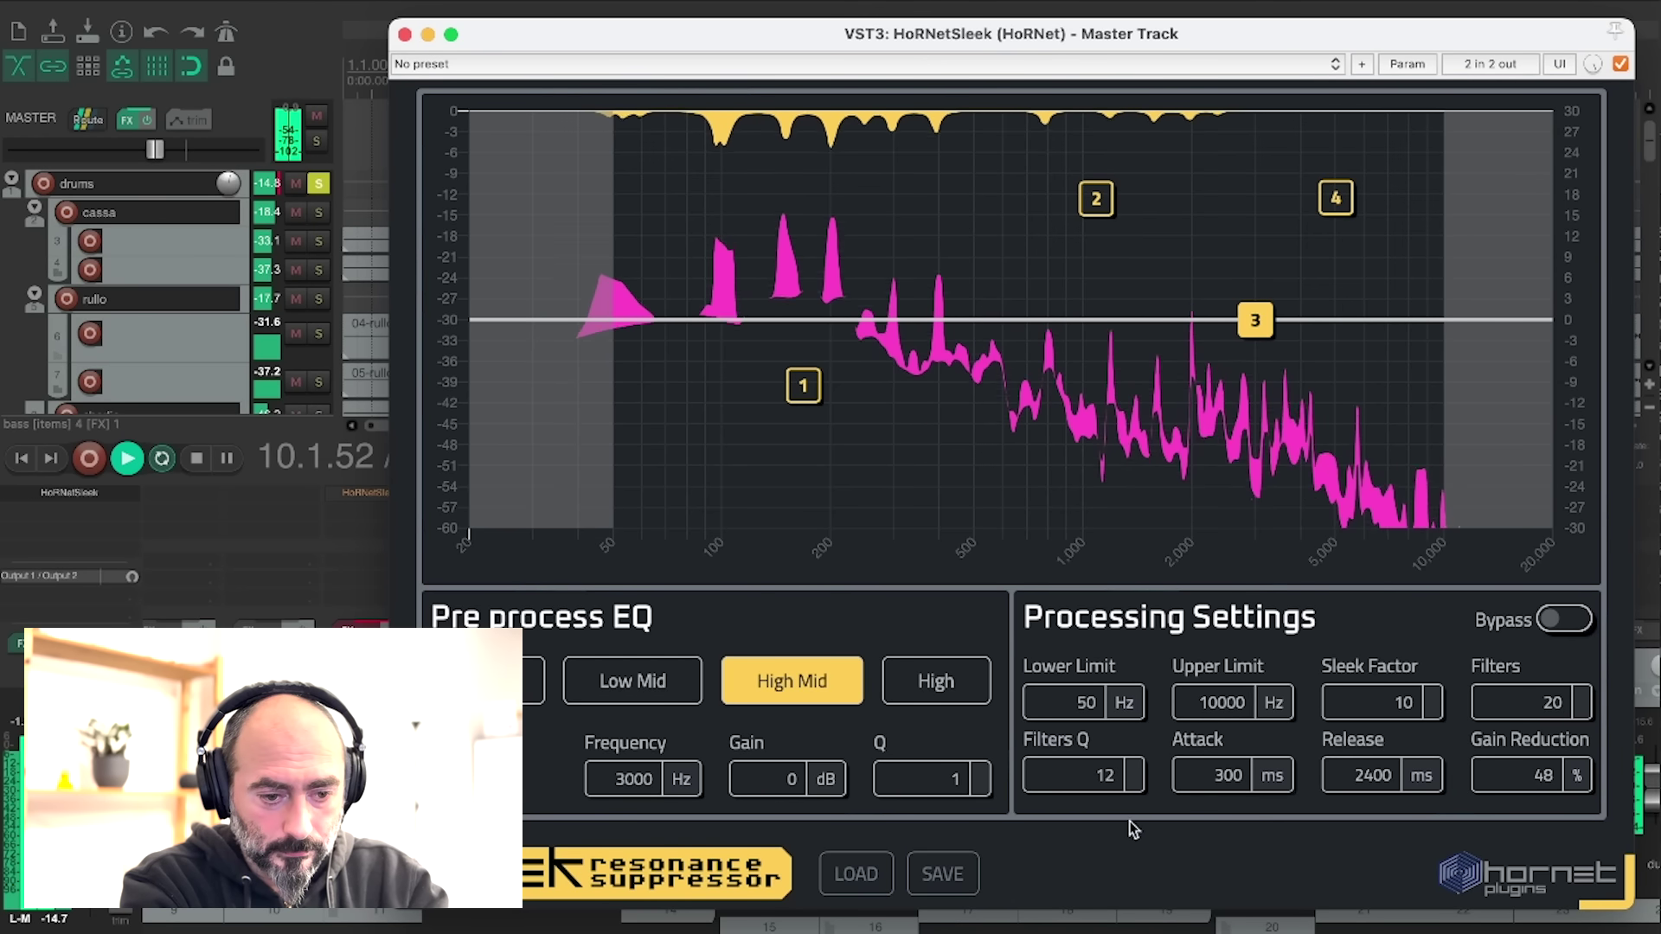
# Set Filters Q to 8 while the drums keep playing
pyautogui.doubleClick(1087, 770)
pyautogui.write('6')
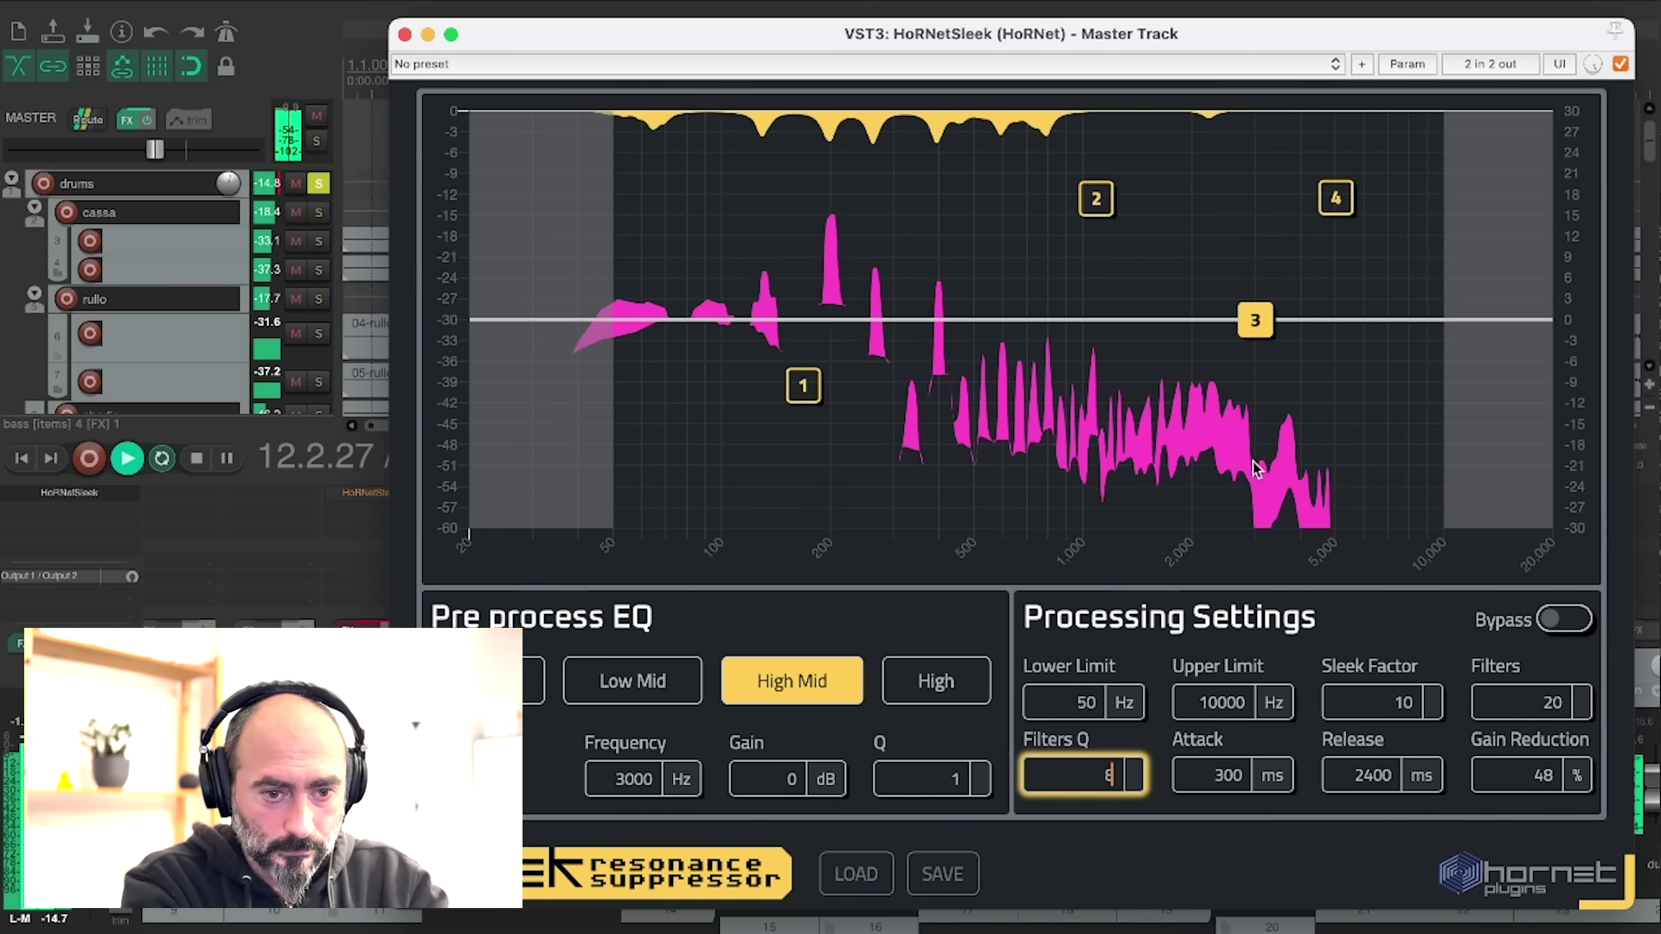
pyautogui.press('Return')
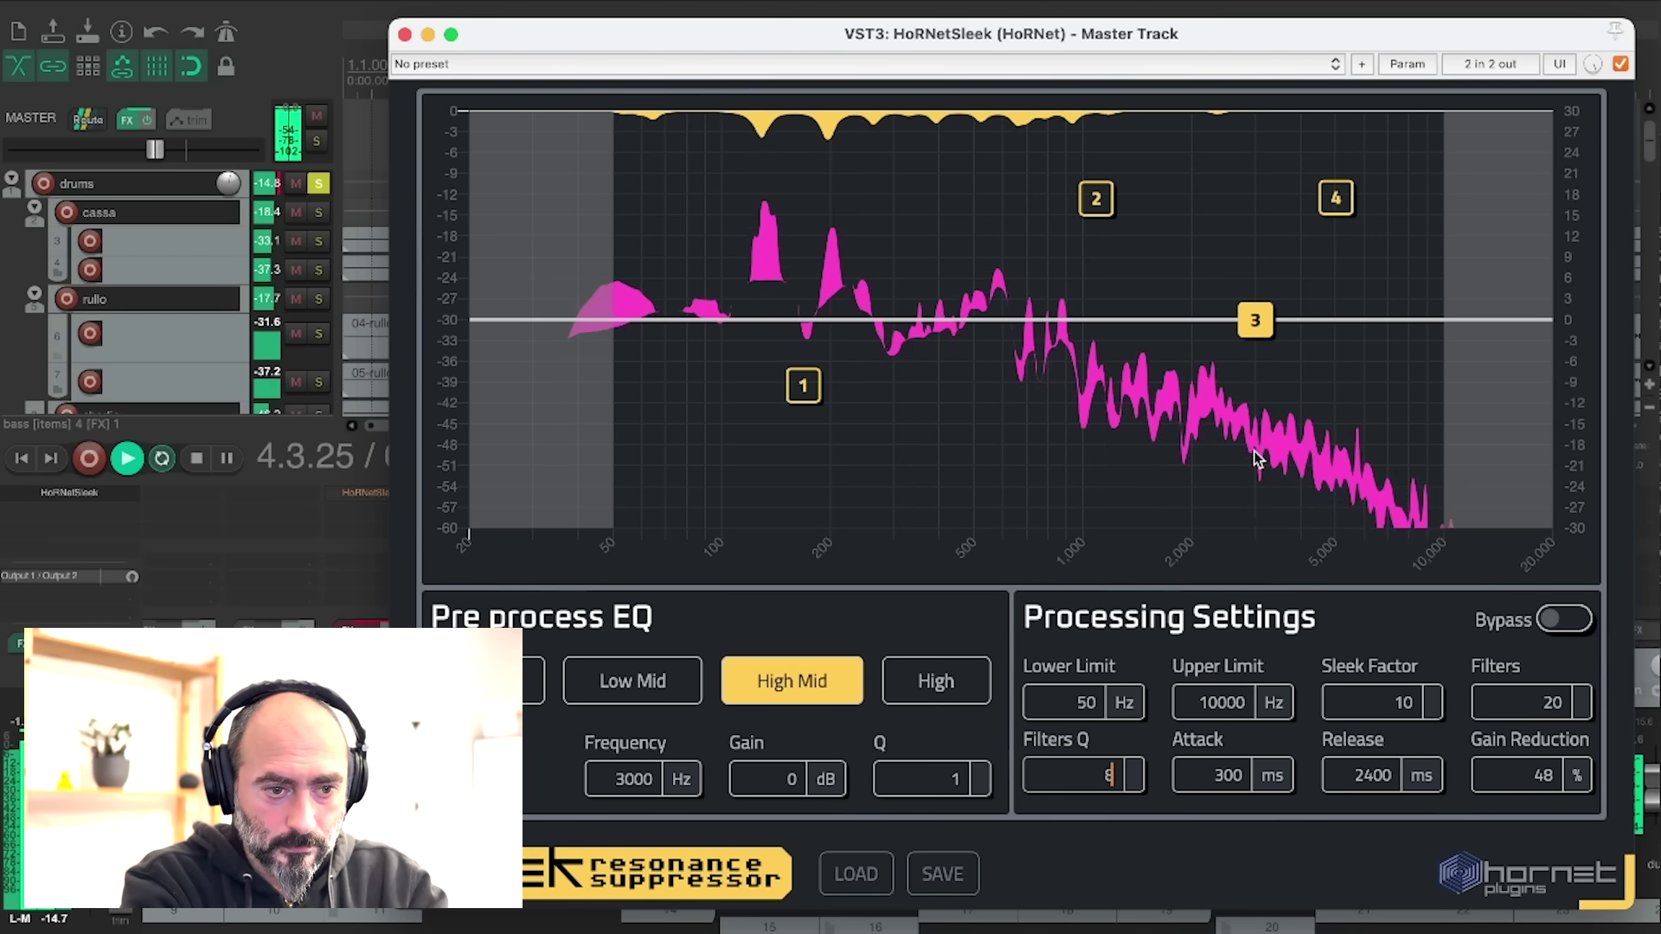
# Select pre-process EQ band 4, compare the drums with the whole plugin bypassed and active twice, and stop playback
pyautogui.click(1335, 198)
pyautogui.click(1619, 65)
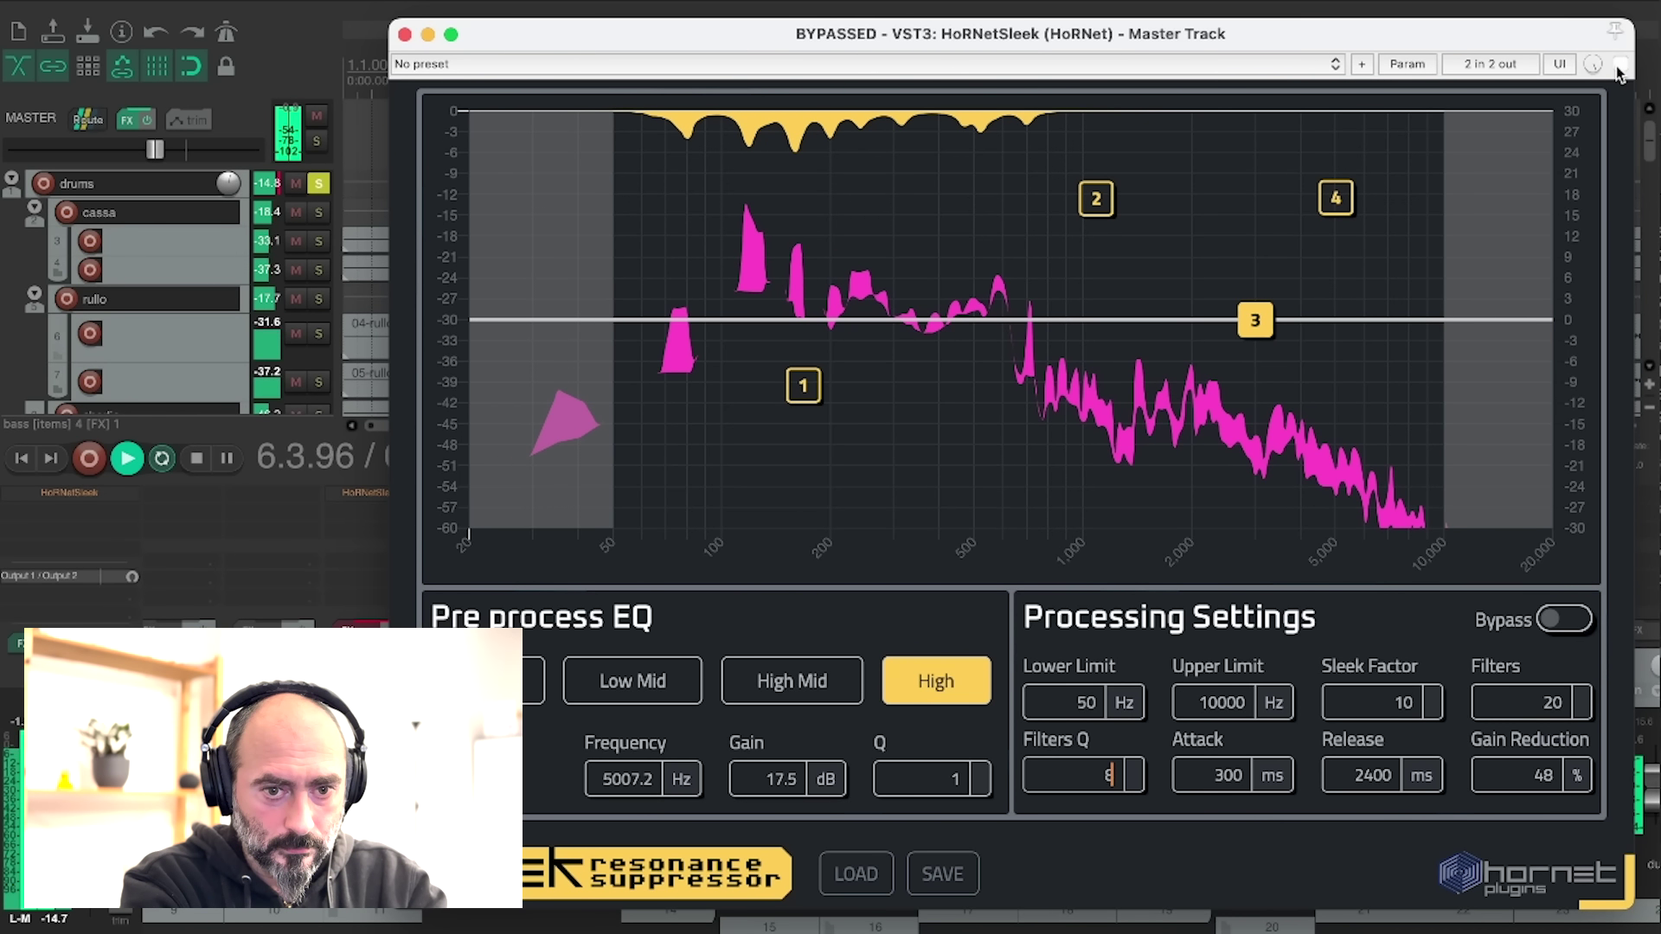
pyautogui.click(1618, 67)
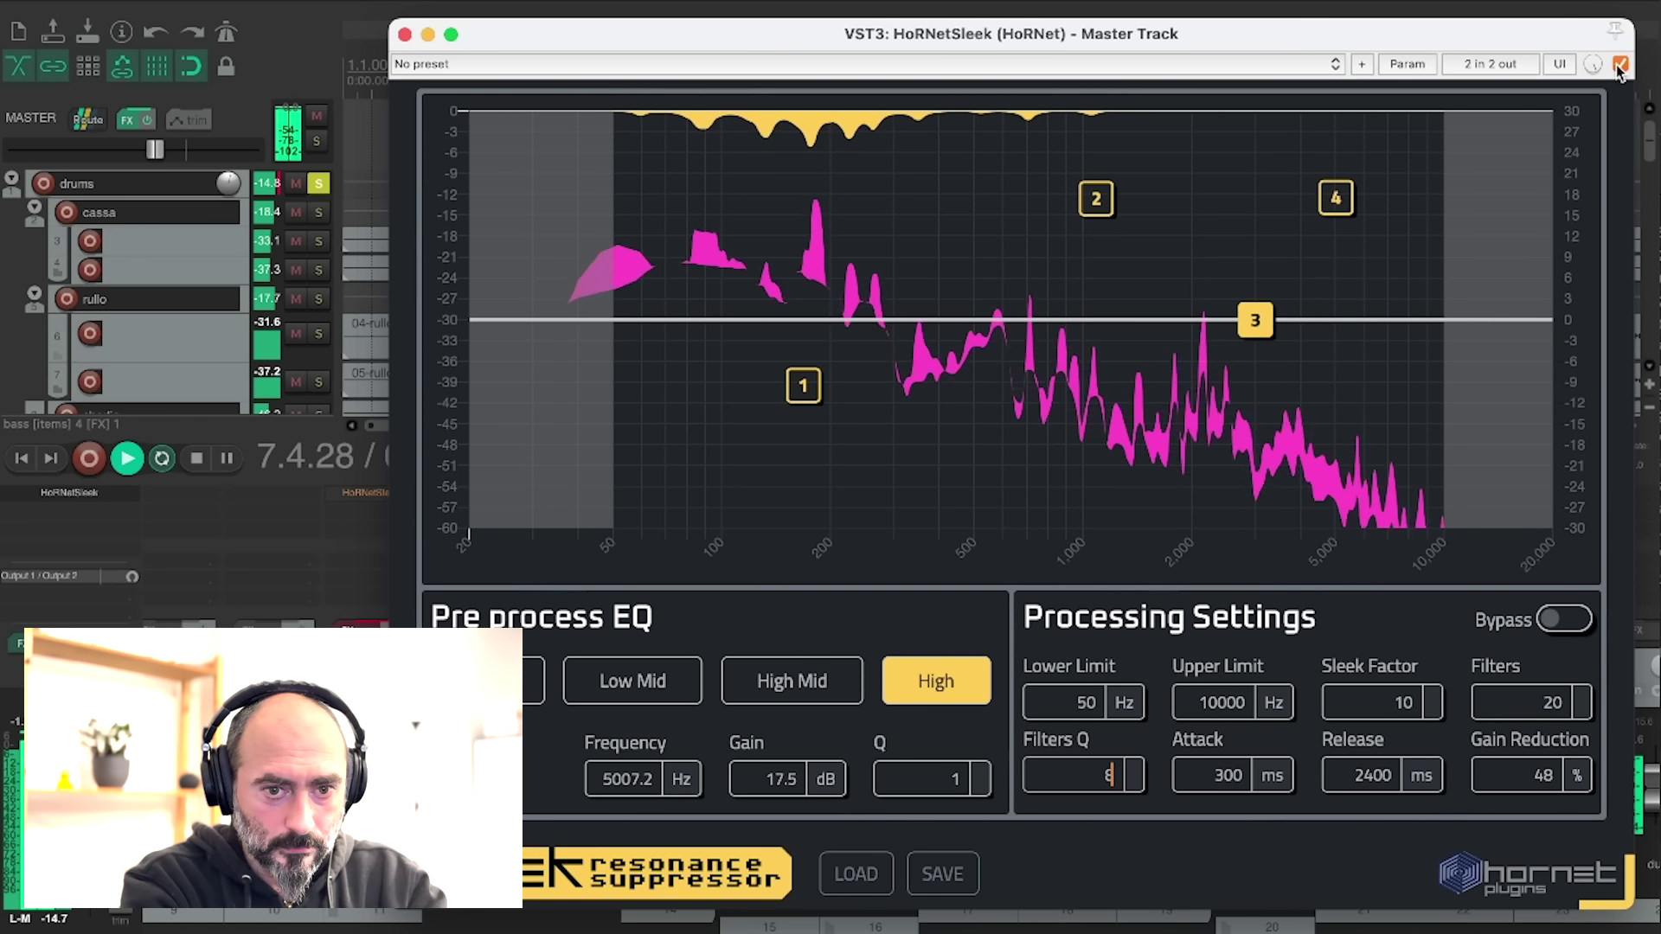
pyautogui.click(1618, 67)
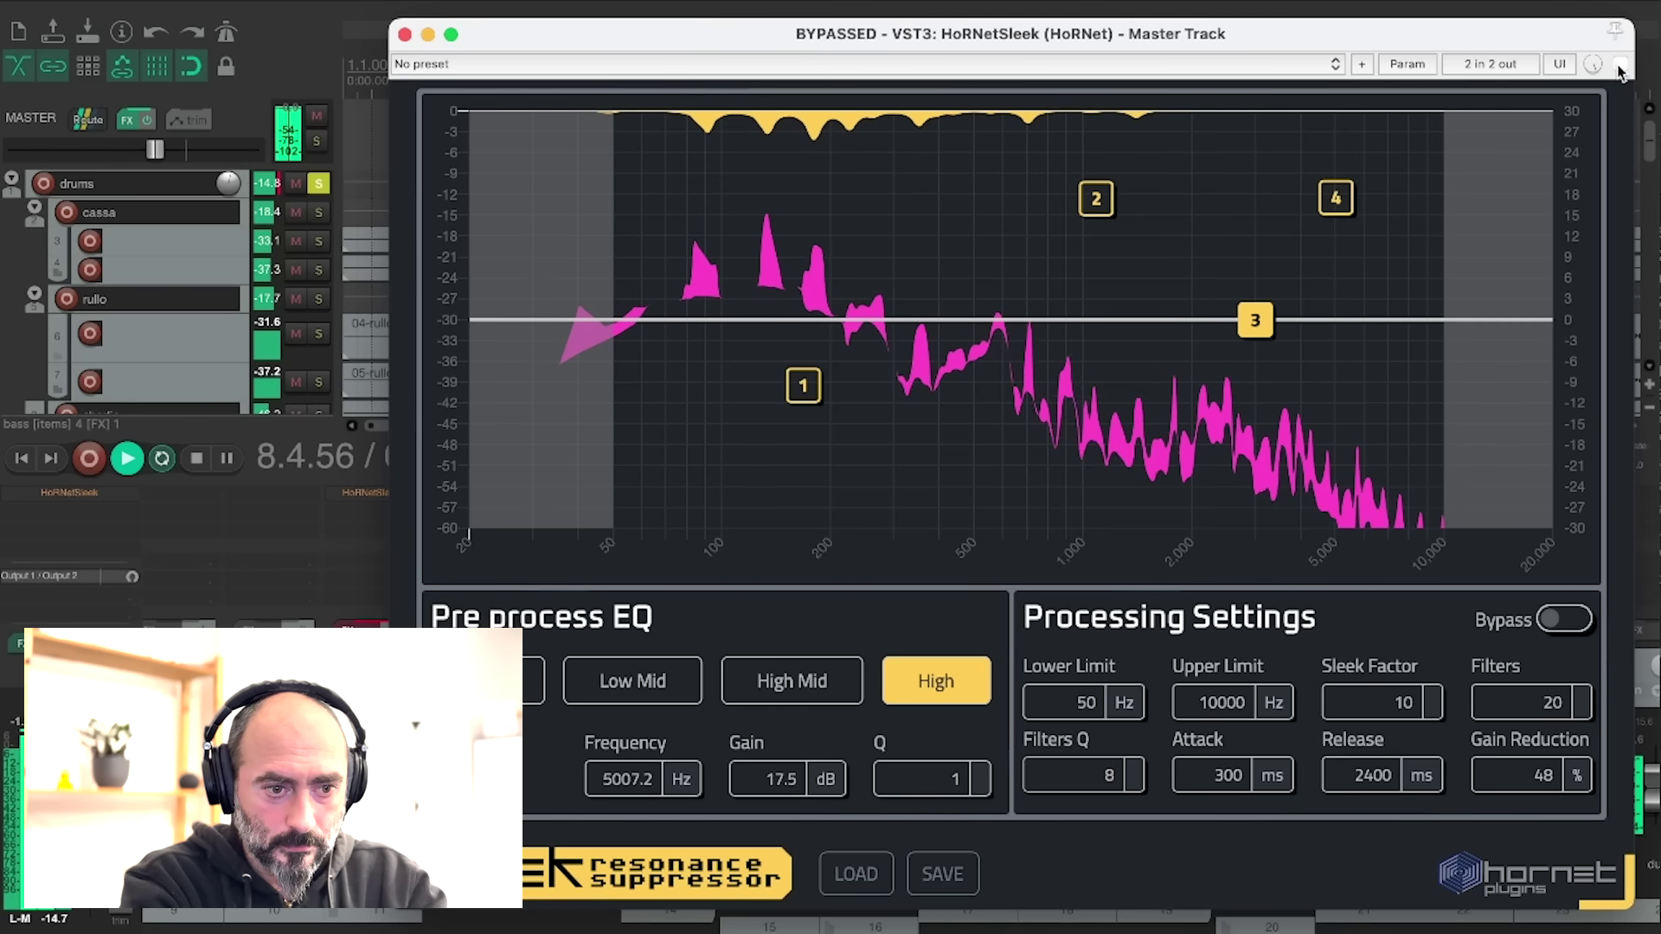
pyautogui.click(1618, 67)
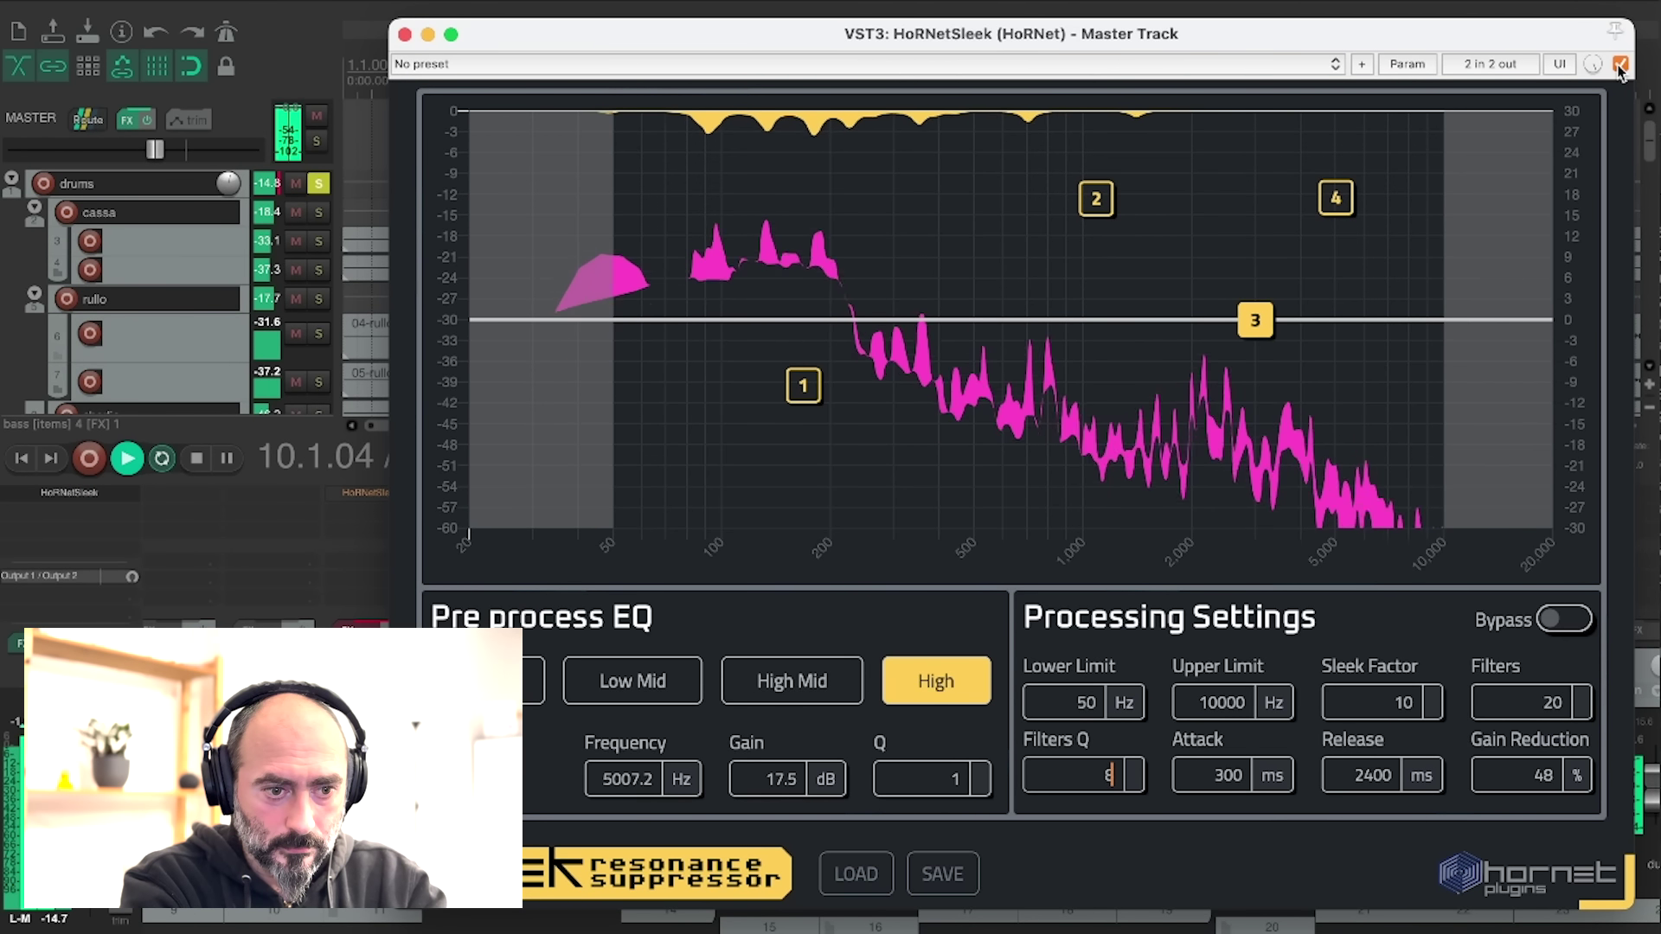
pyautogui.press('space')
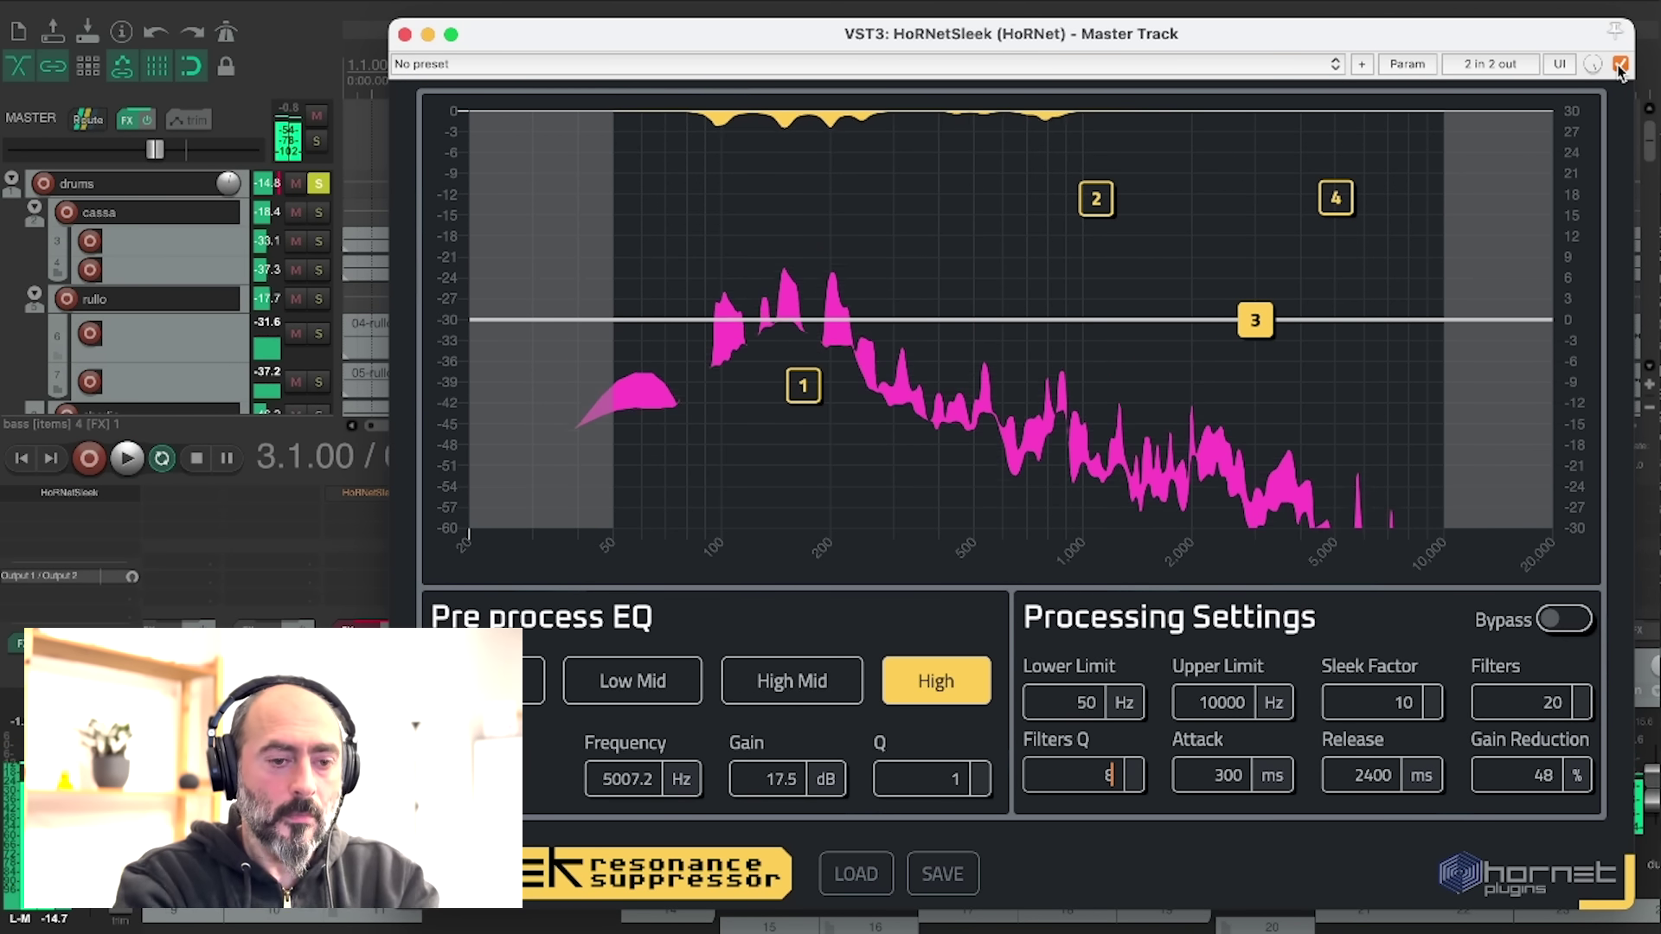